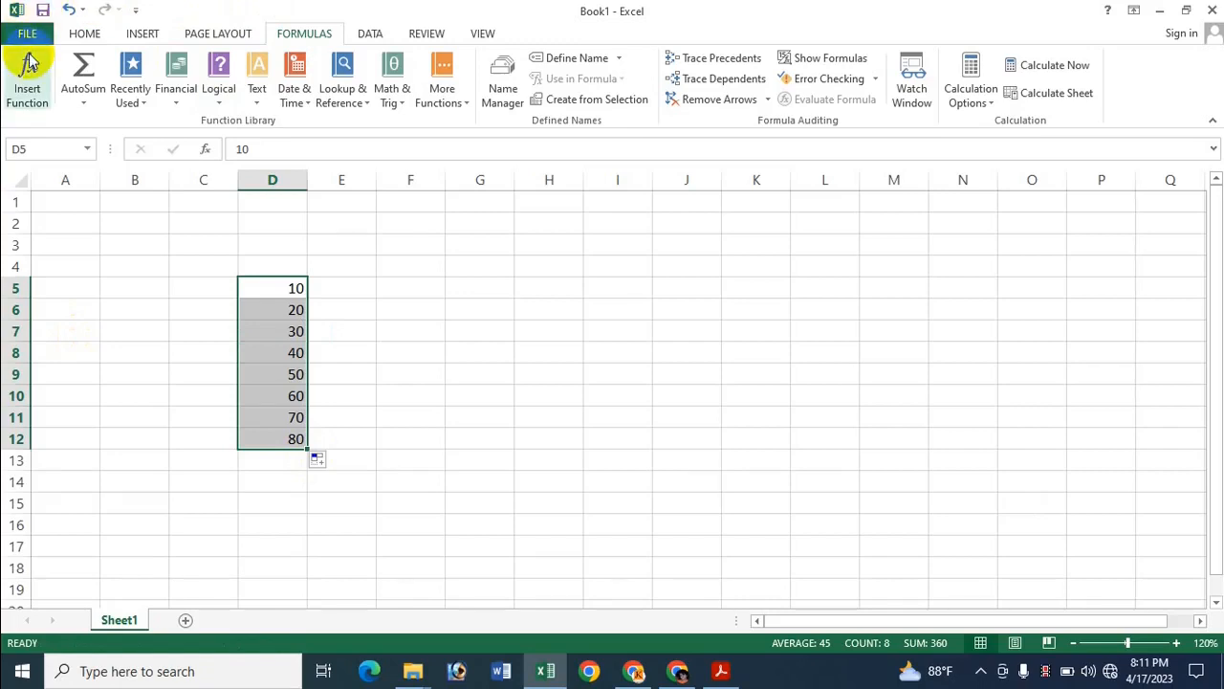
Clear the values 60, 70 and 80 below the 50 in column D, leaving cells D10:D13 empty.
{"action": "left_click_drag", "start_coordinate": [277, 439], "coordinate": [271, 433]}
{"action": "left_click", "coordinate": [271, 433]}
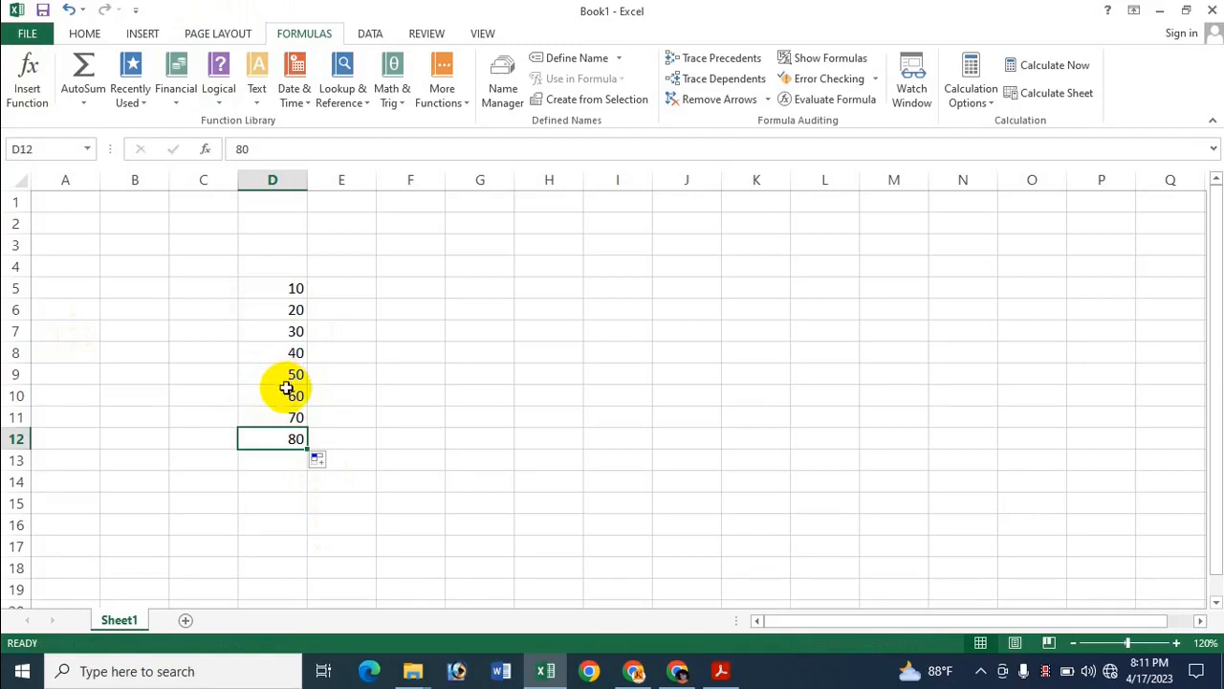
{"action": "left_click_drag", "start_coordinate": [293, 402], "coordinate": [299, 465]}
{"action": "key", "text": "Delete"}
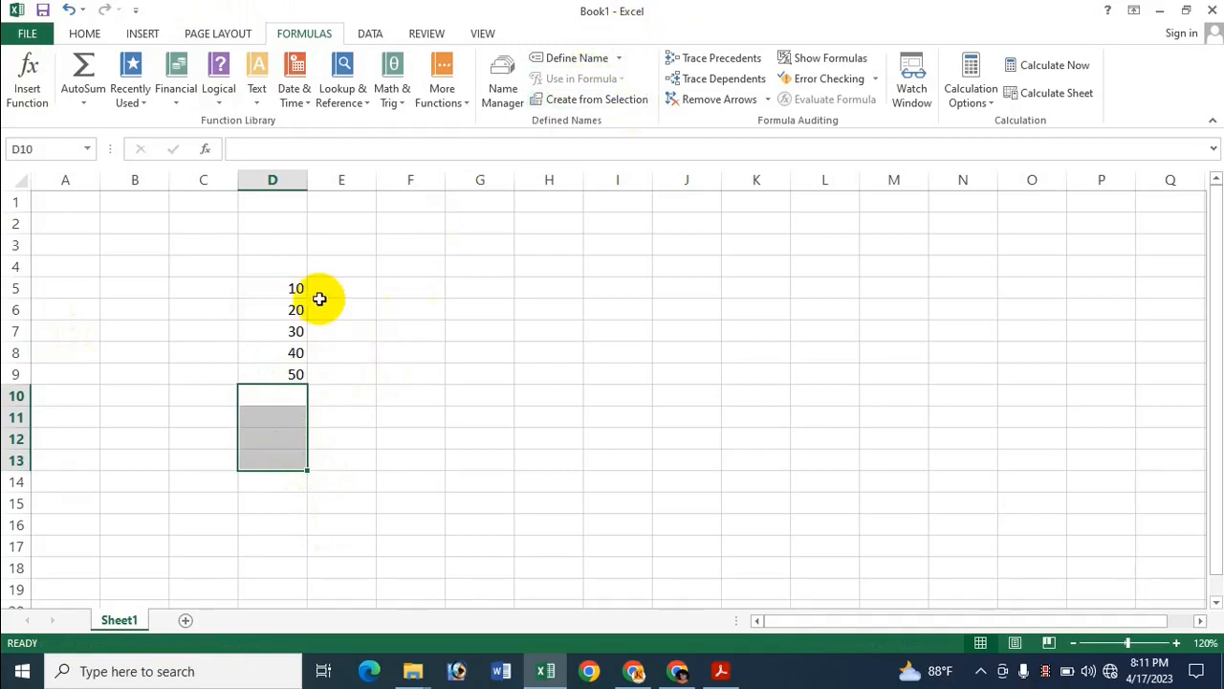
Enter a SUM formula over the range D5:D9 in cell D10 and clear that cell again.
{"action": "left_click", "coordinate": [278, 402]}
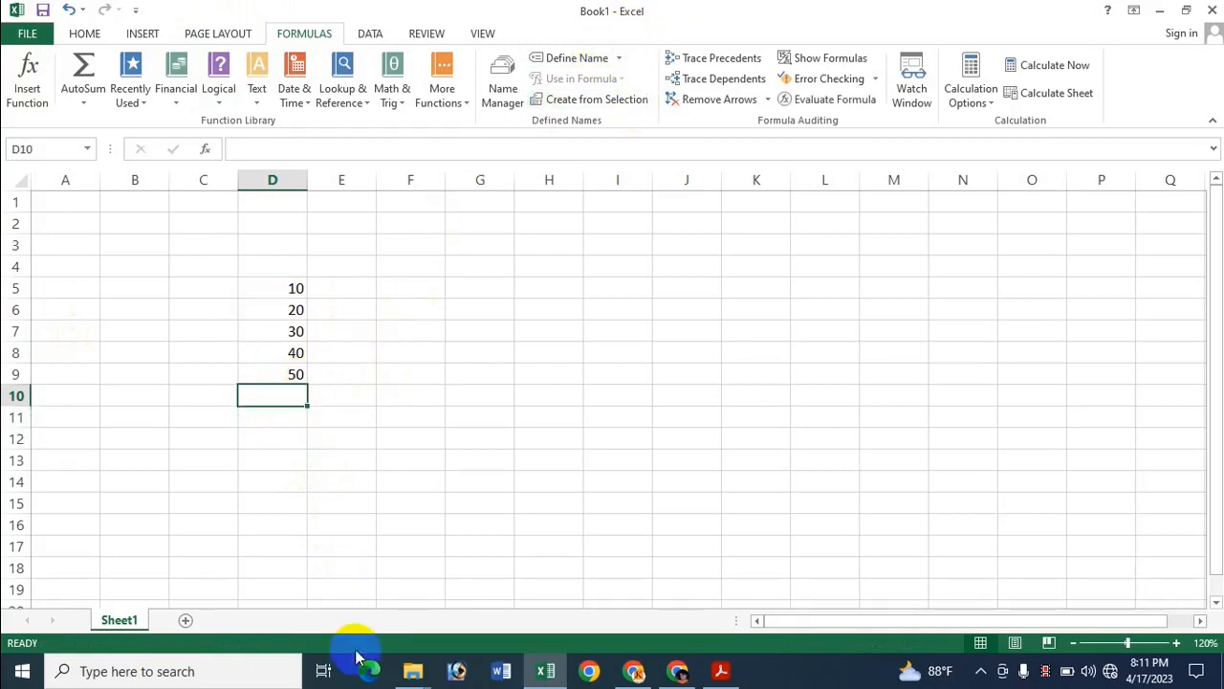
{"action": "type", "text": "="}
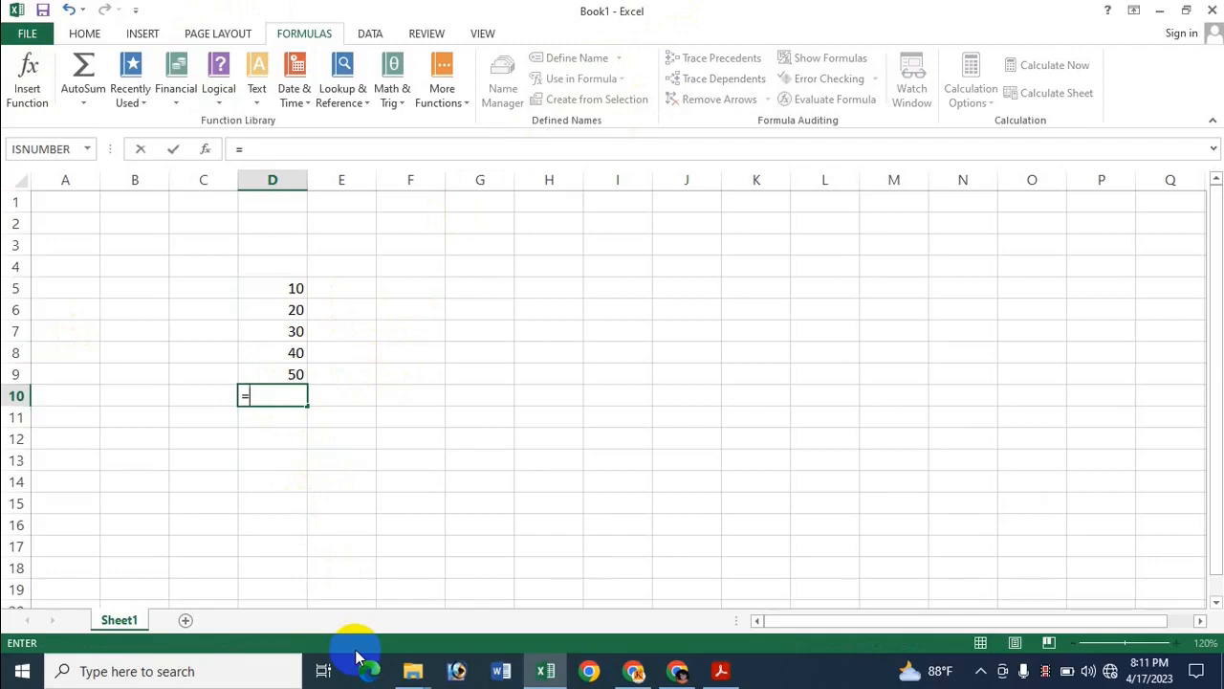
{"action": "type", "text": "Sum"}
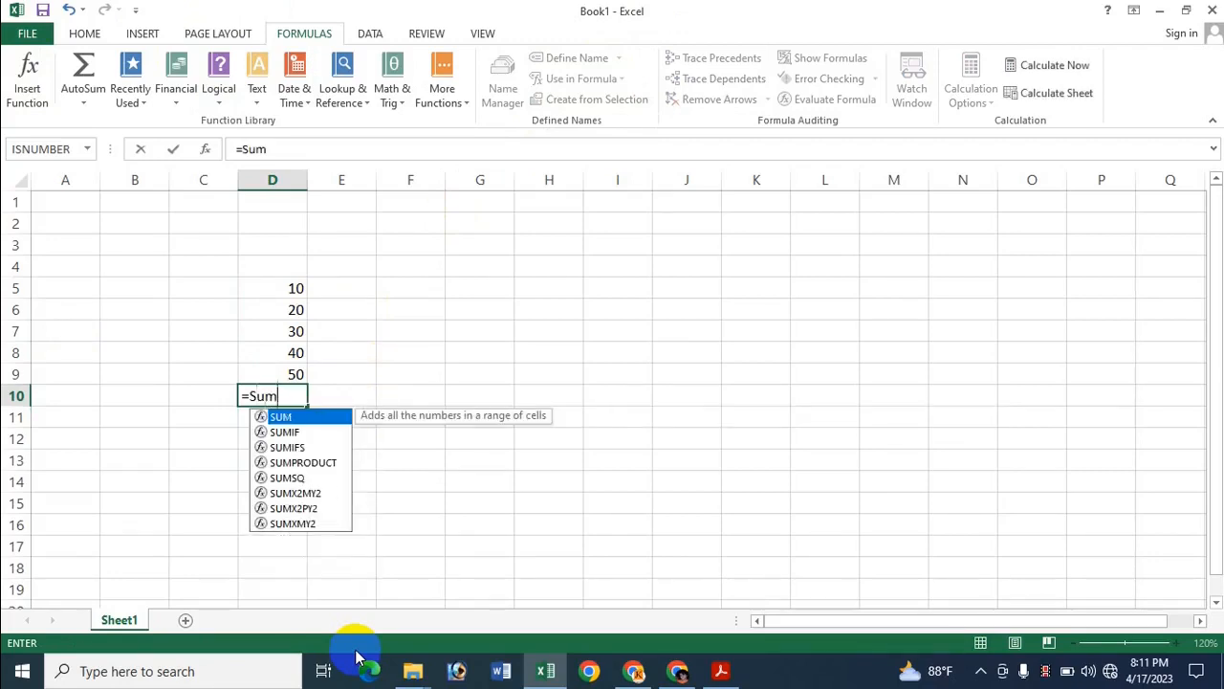
{"action": "key", "text": "Tab"}
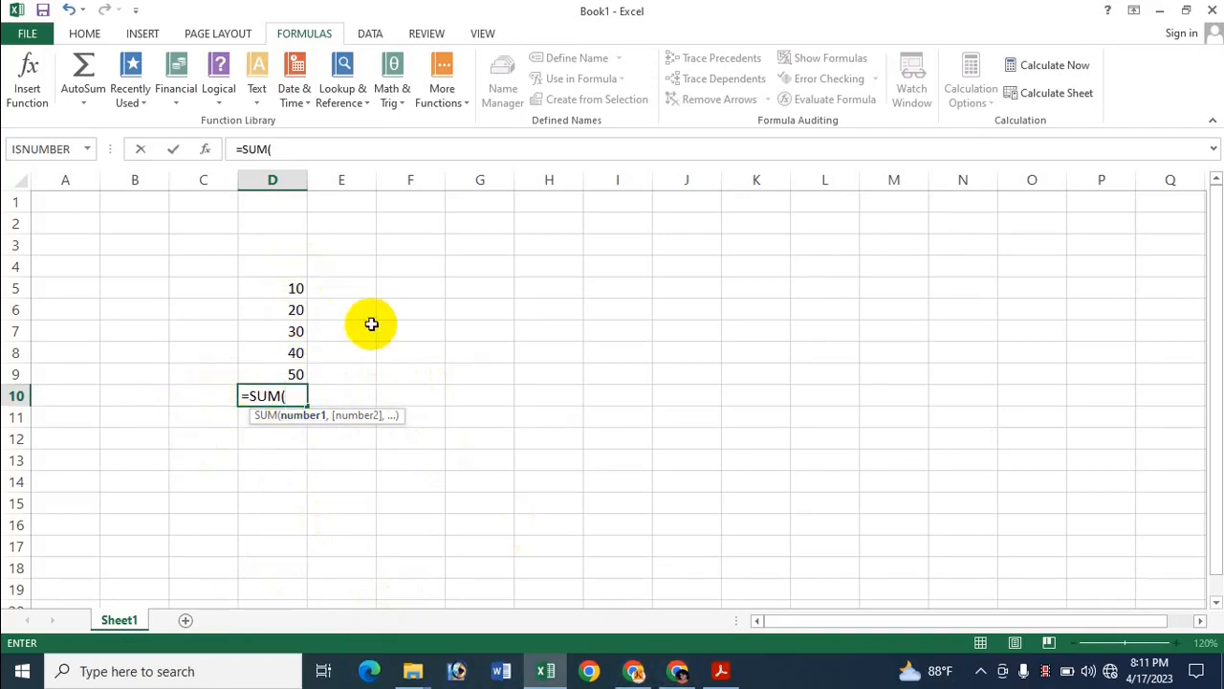
{"action": "left_click_drag", "start_coordinate": [283, 289], "coordinate": [281, 374]}
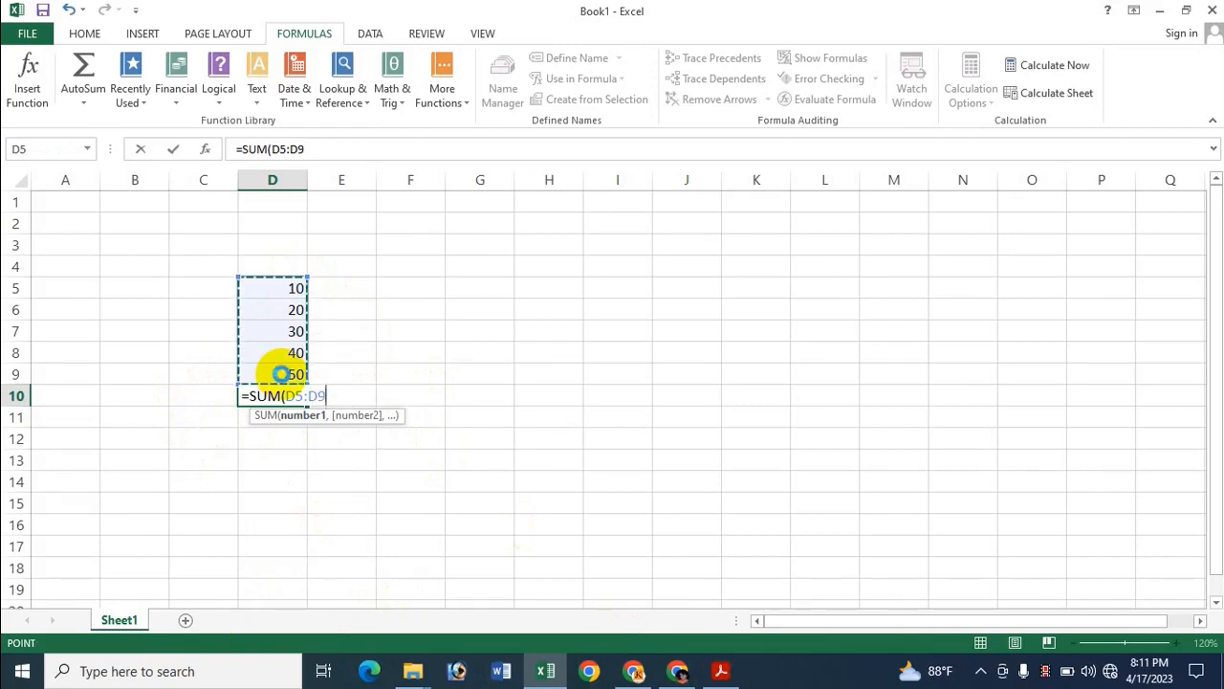
{"action": "key", "text": "Return"}
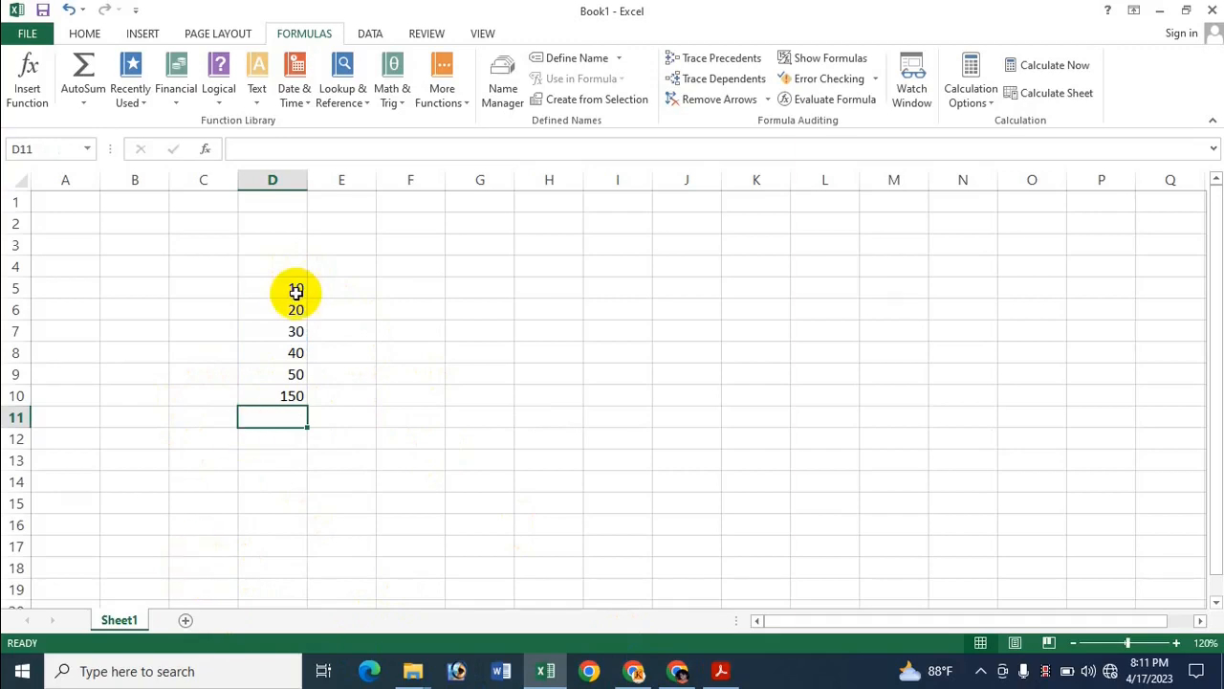
{"action": "left_click", "coordinate": [274, 396]}
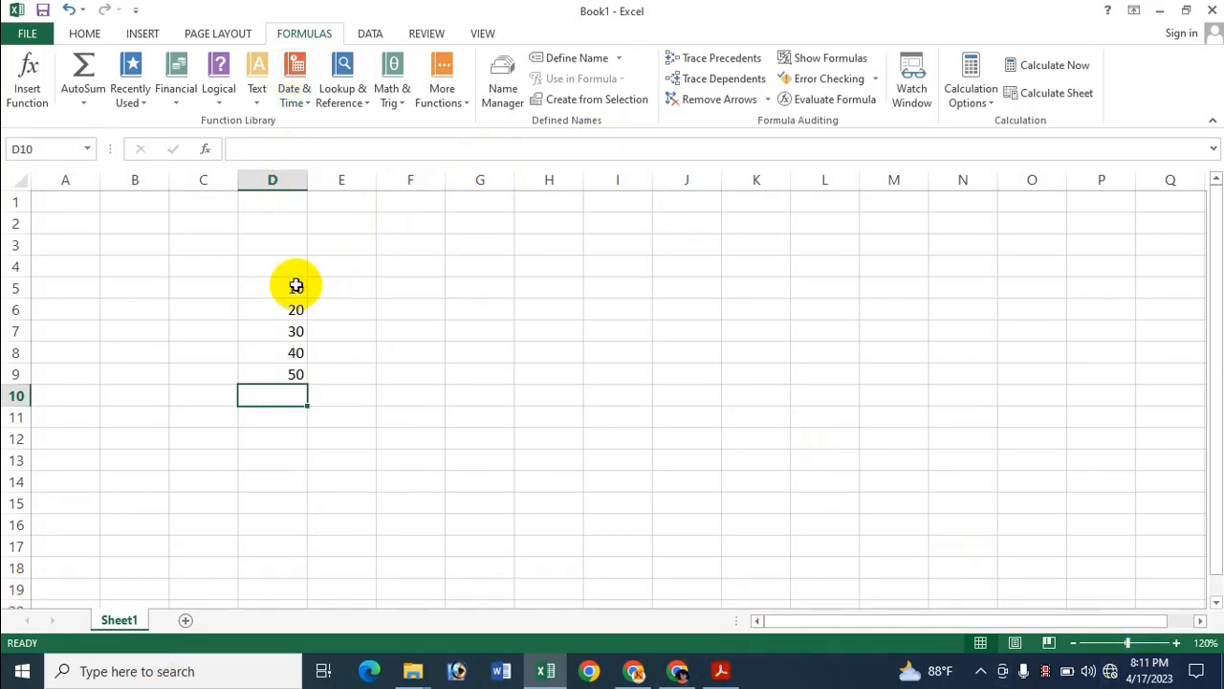
Define the name Icche for the range D5:D9 with Workbook scope.
{"action": "left_click_drag", "start_coordinate": [294, 288], "coordinate": [289, 375]}
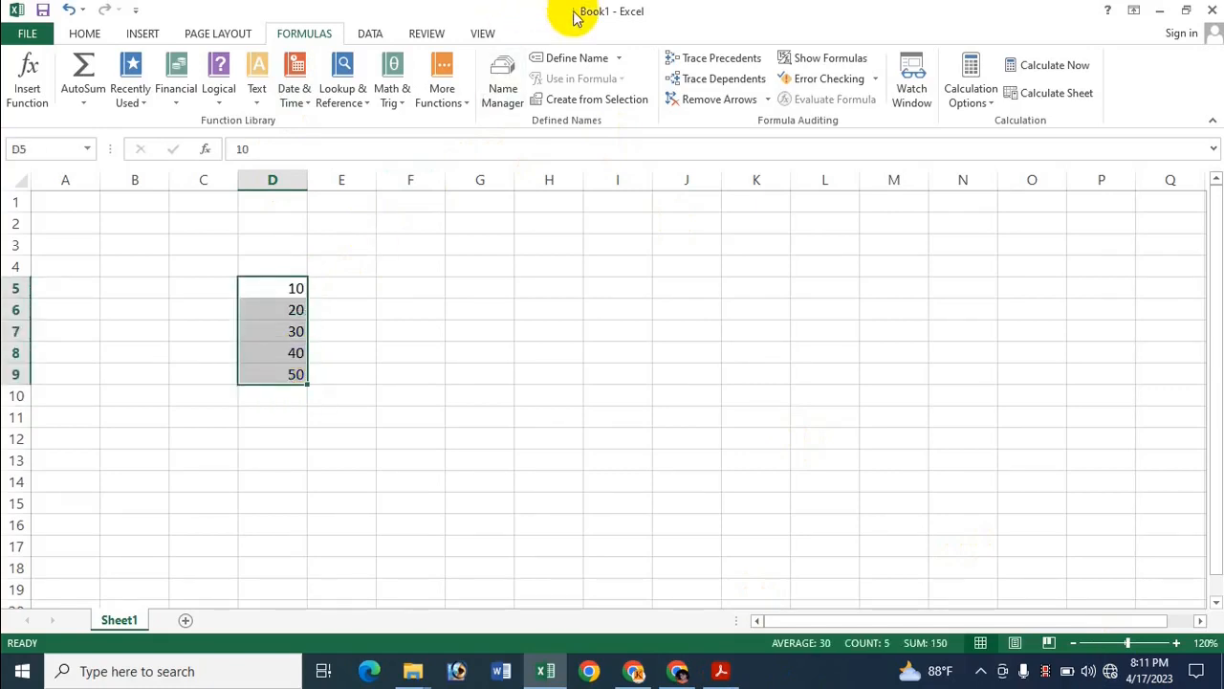
{"action": "left_click", "coordinate": [578, 61]}
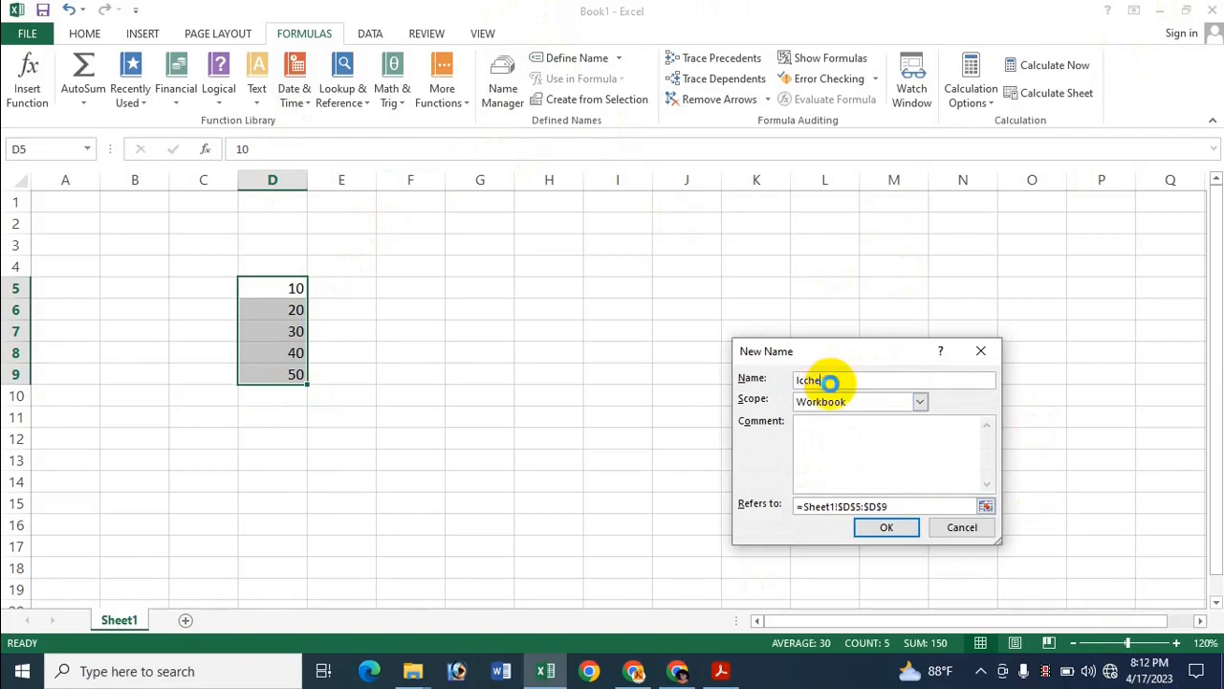
{"action": "type", "text": "Icche"}
{"action": "key", "text": "Return"}
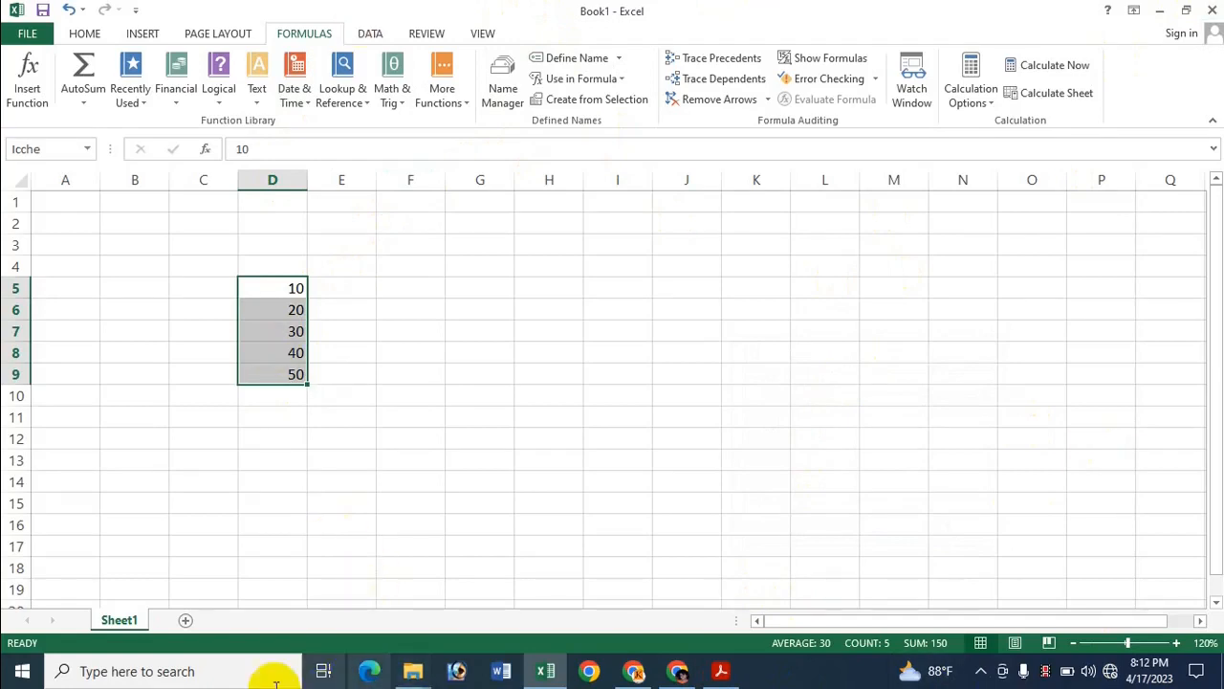
Total the named range Icche in cell D10 with a SUM formula and delete the formula again.
{"action": "left_click", "coordinate": [281, 398]}
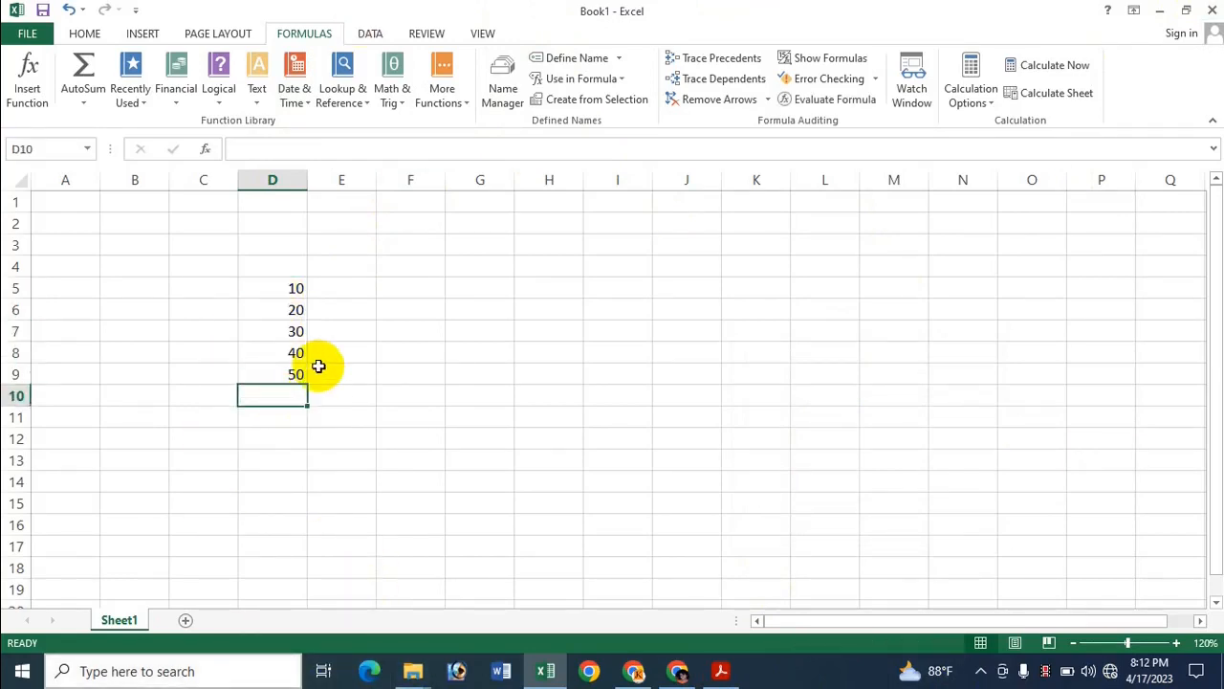
{"action": "type", "text": "=Sum"}
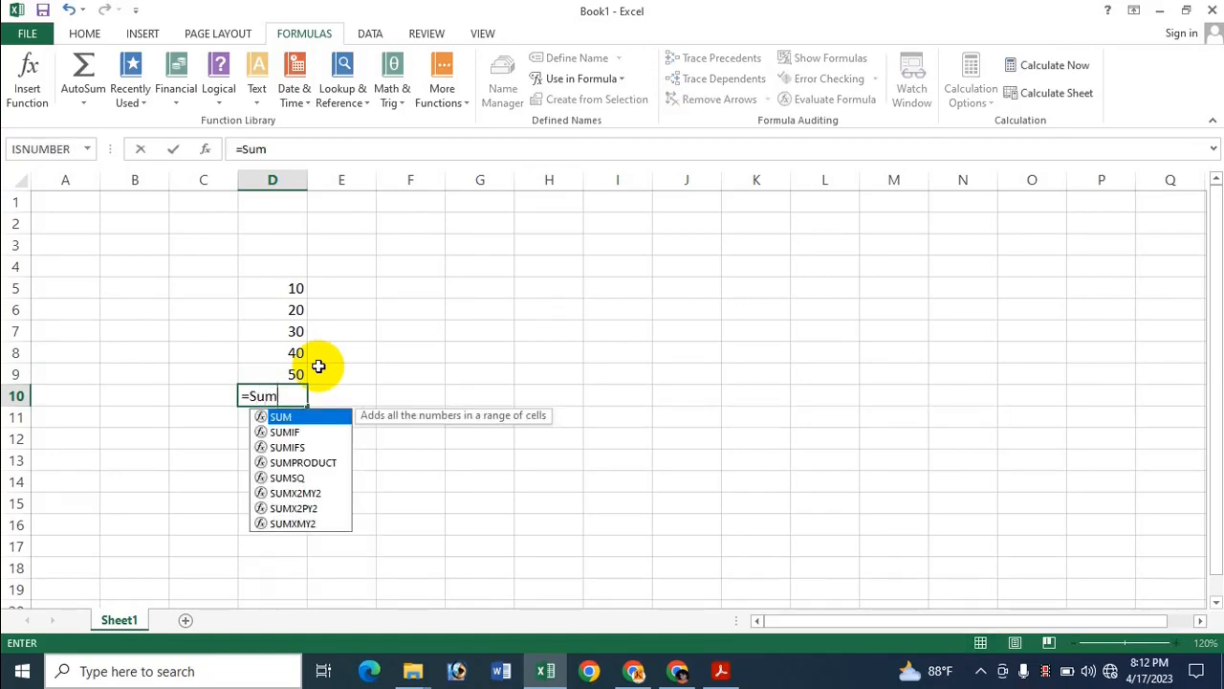
{"action": "key", "text": "Tab"}
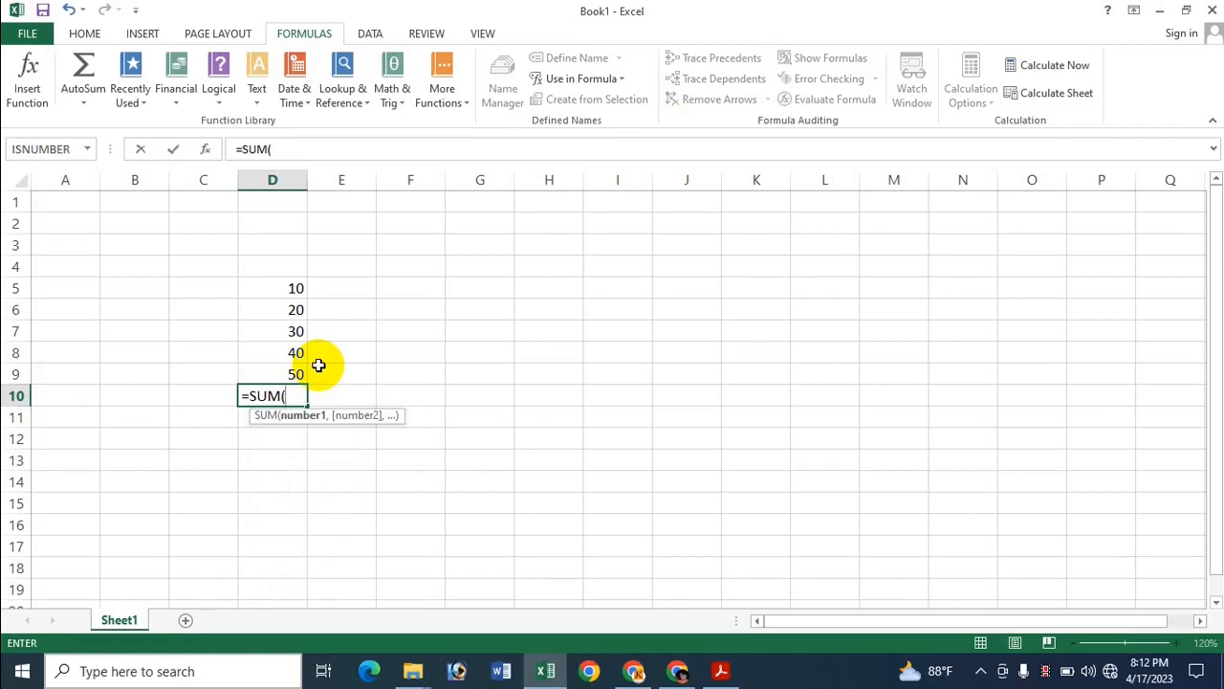
{"action": "type", "text": "Ic"}
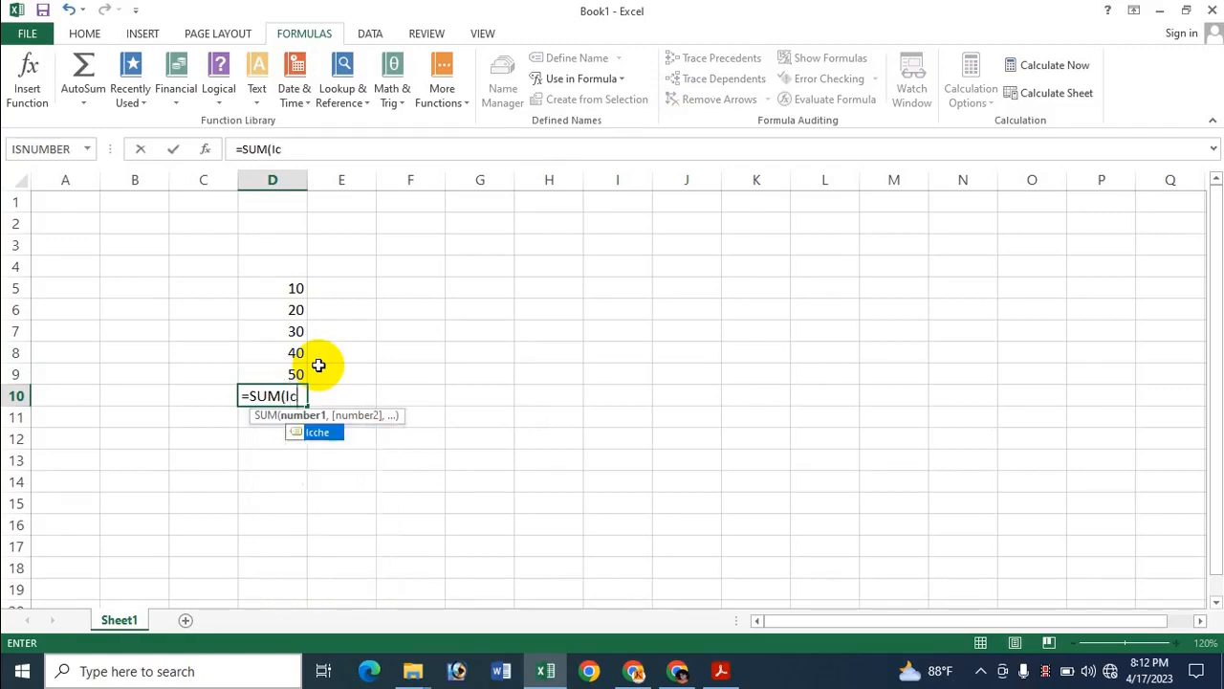
{"action": "key", "text": "Tab"}
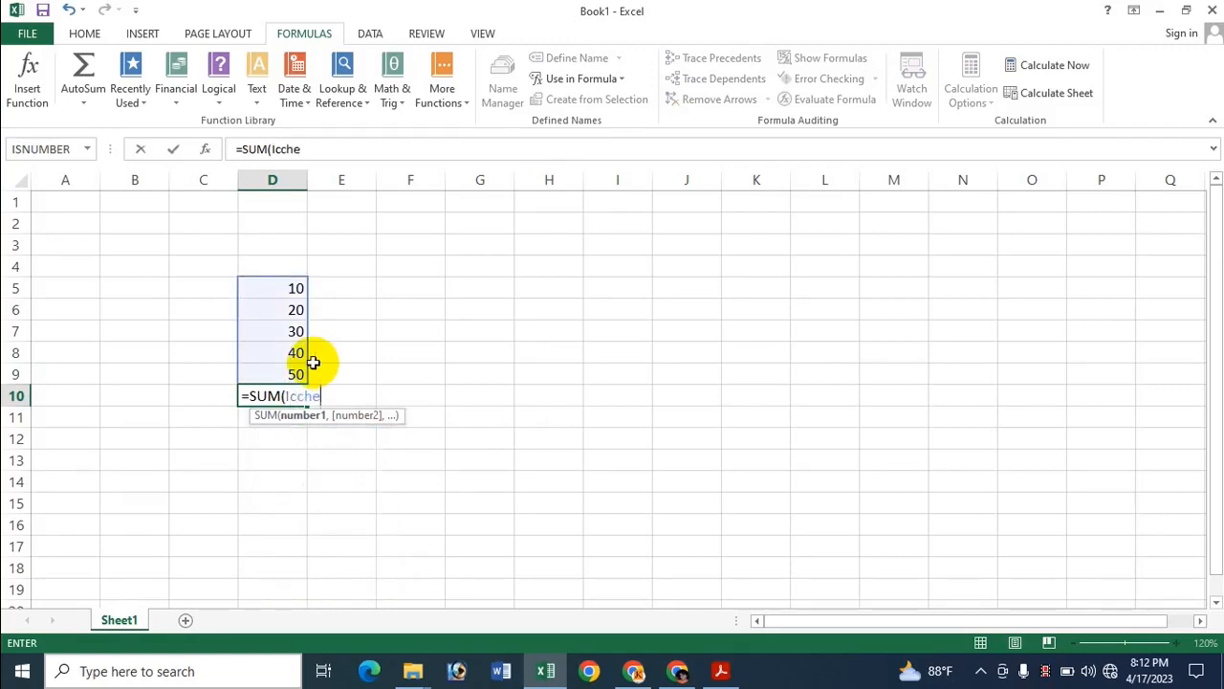
{"action": "key", "text": "Return"}
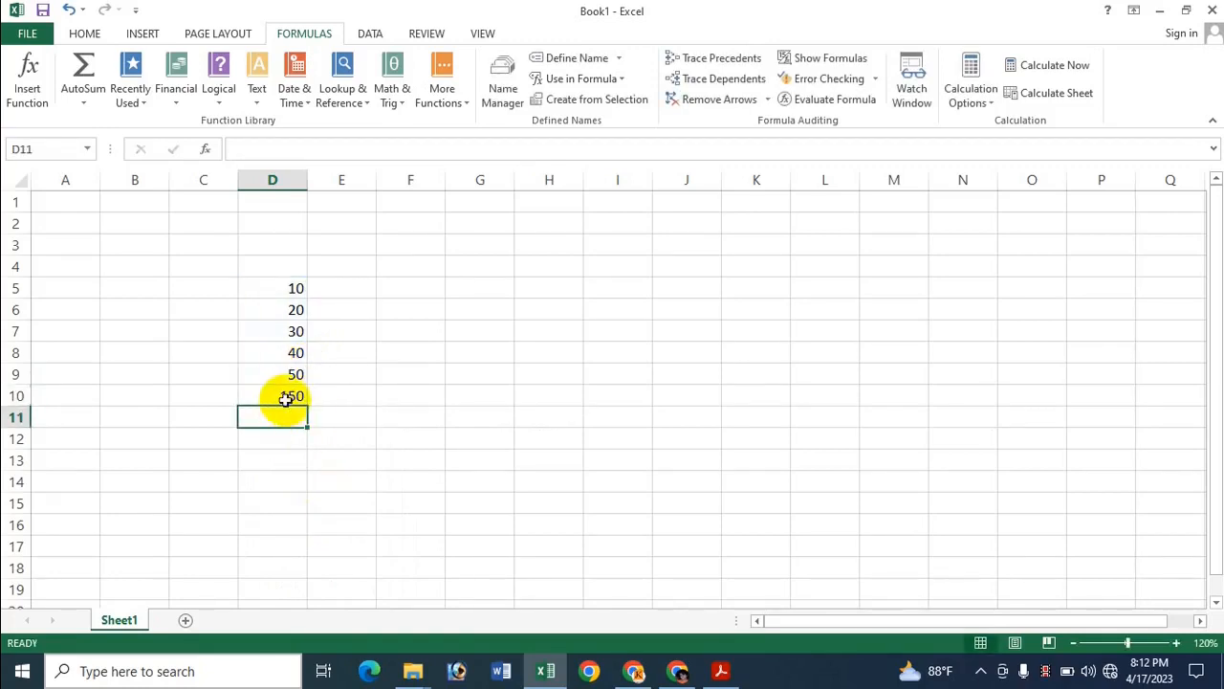
{"action": "left_click", "coordinate": [284, 390]}
{"action": "key", "text": "Delete"}
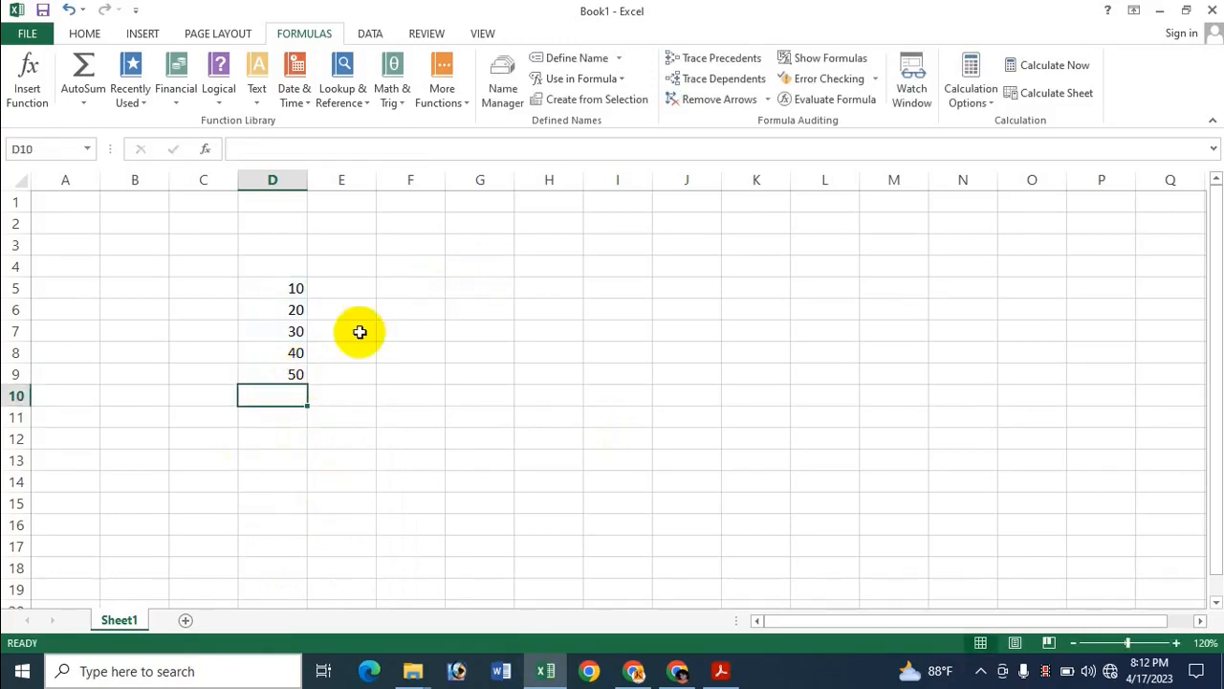
Enter a SUM formula in cell I6 using the named range Icche and clear the cell again.
{"action": "left_click", "coordinate": [599, 302]}
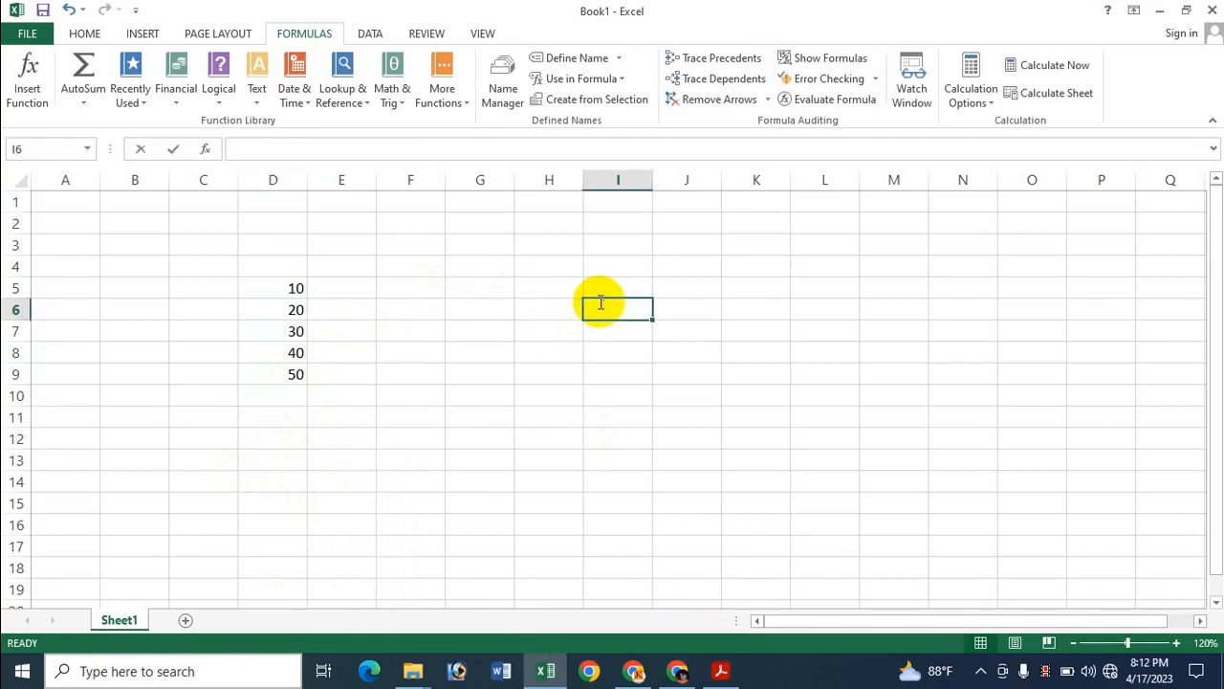
{"action": "type", "text": "="}
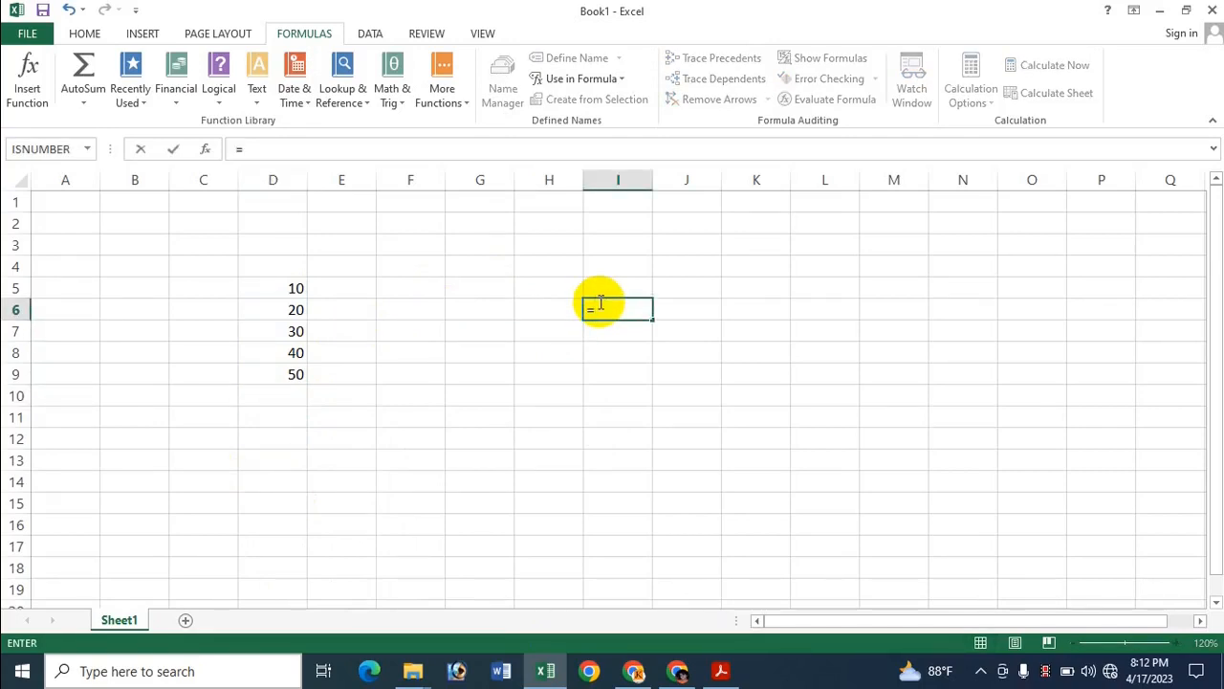
{"action": "type", "text": "Sum"}
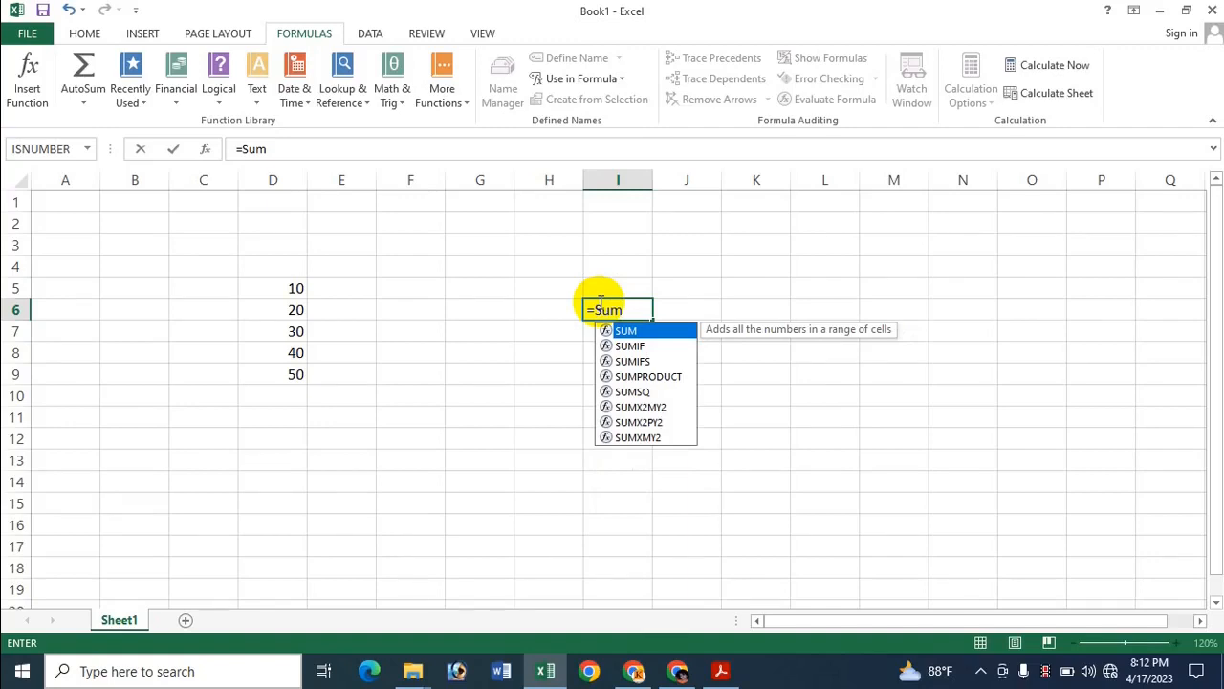
{"action": "key", "text": "Tab"}
{"action": "type", "text": "I"}
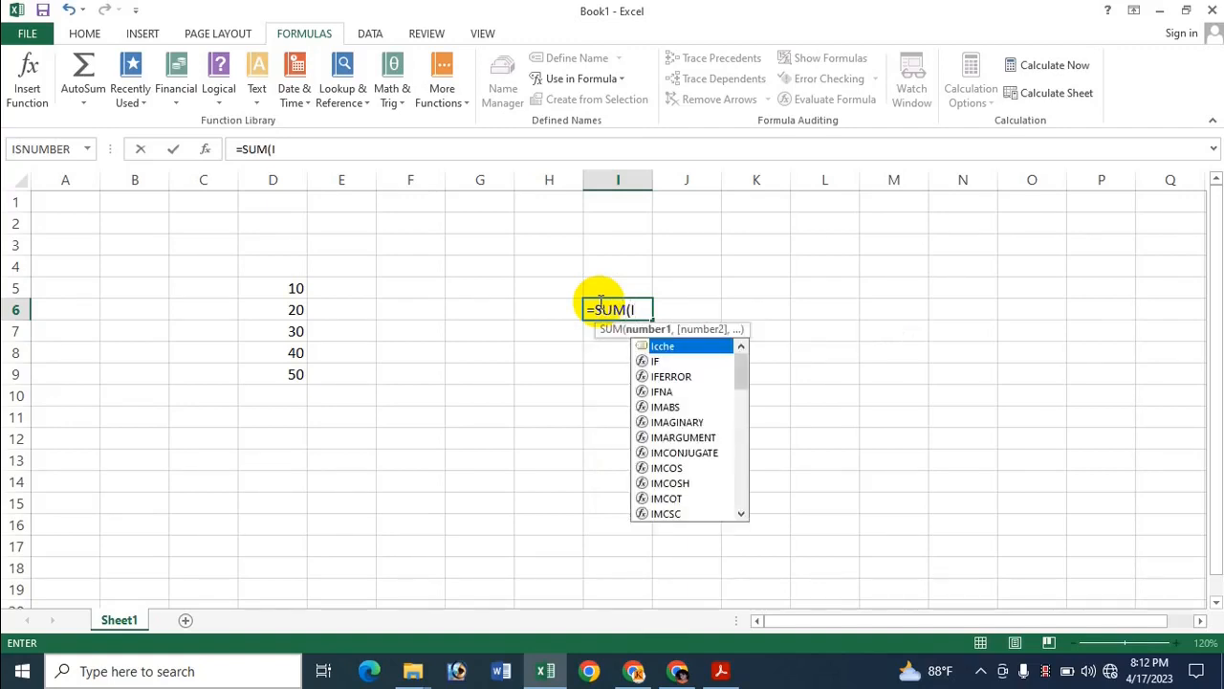
{"action": "double_click", "coordinate": [716, 344]}
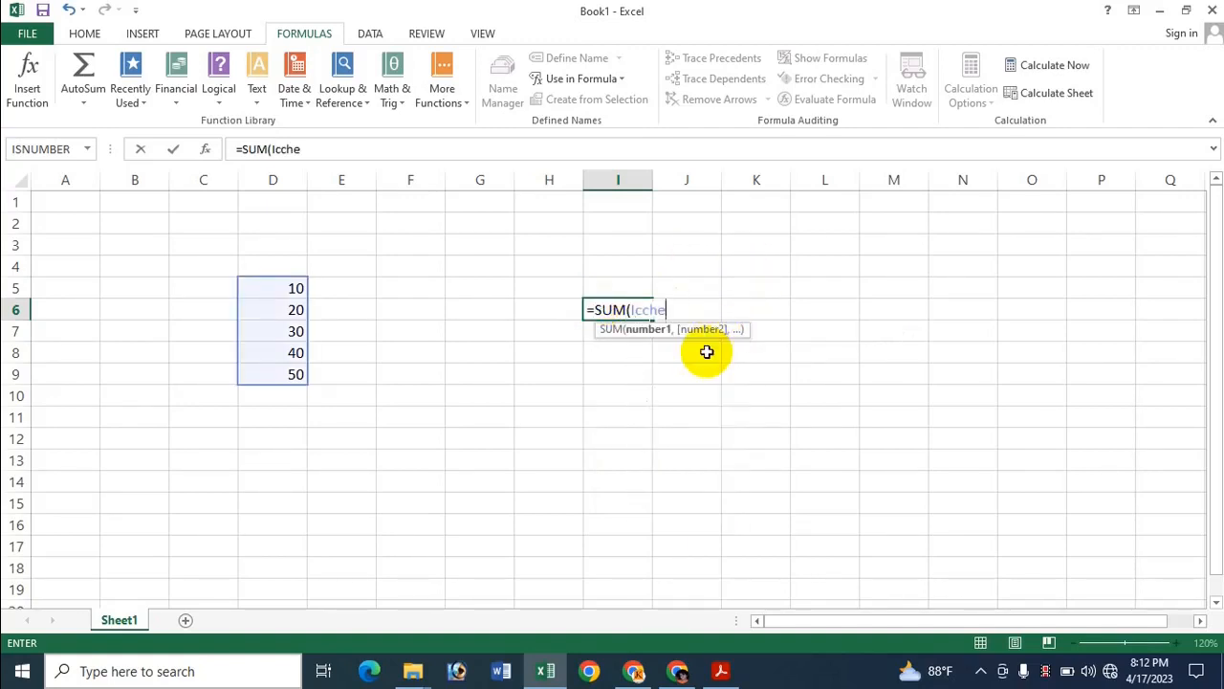
{"action": "key", "text": "Return"}
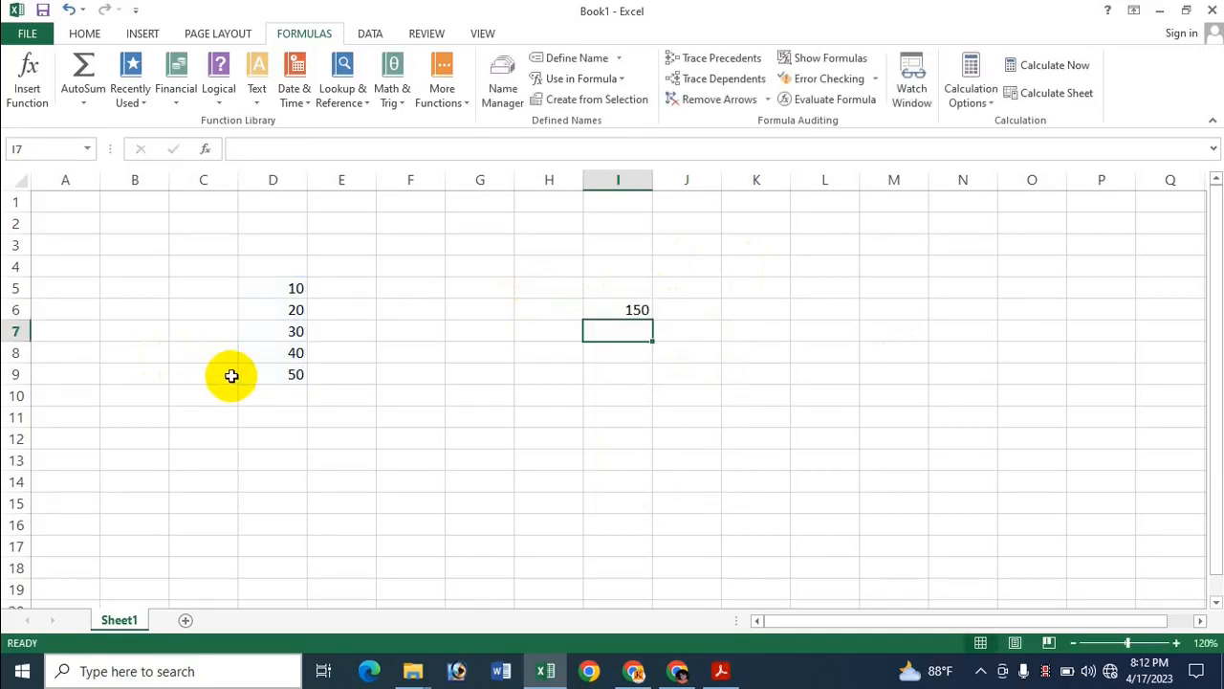
{"action": "left_click", "coordinate": [622, 301]}
{"action": "left_click_drag", "start_coordinate": [621, 302], "coordinate": [622, 332]}
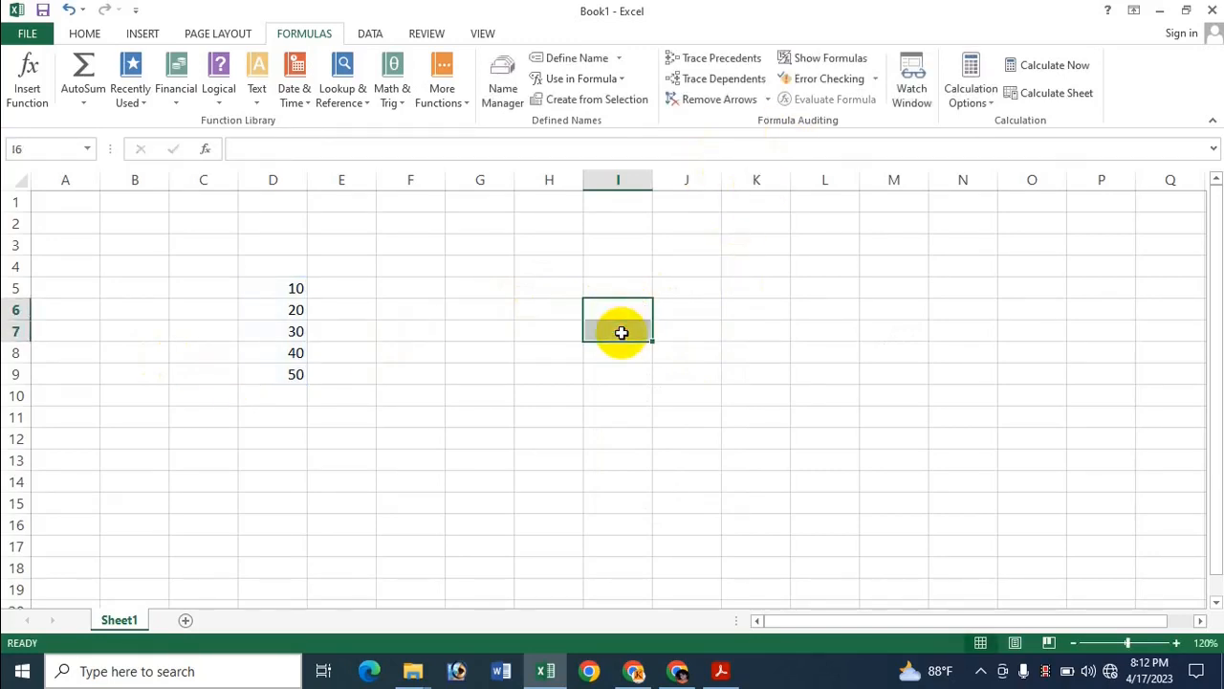
{"action": "left_click", "coordinate": [294, 390]}
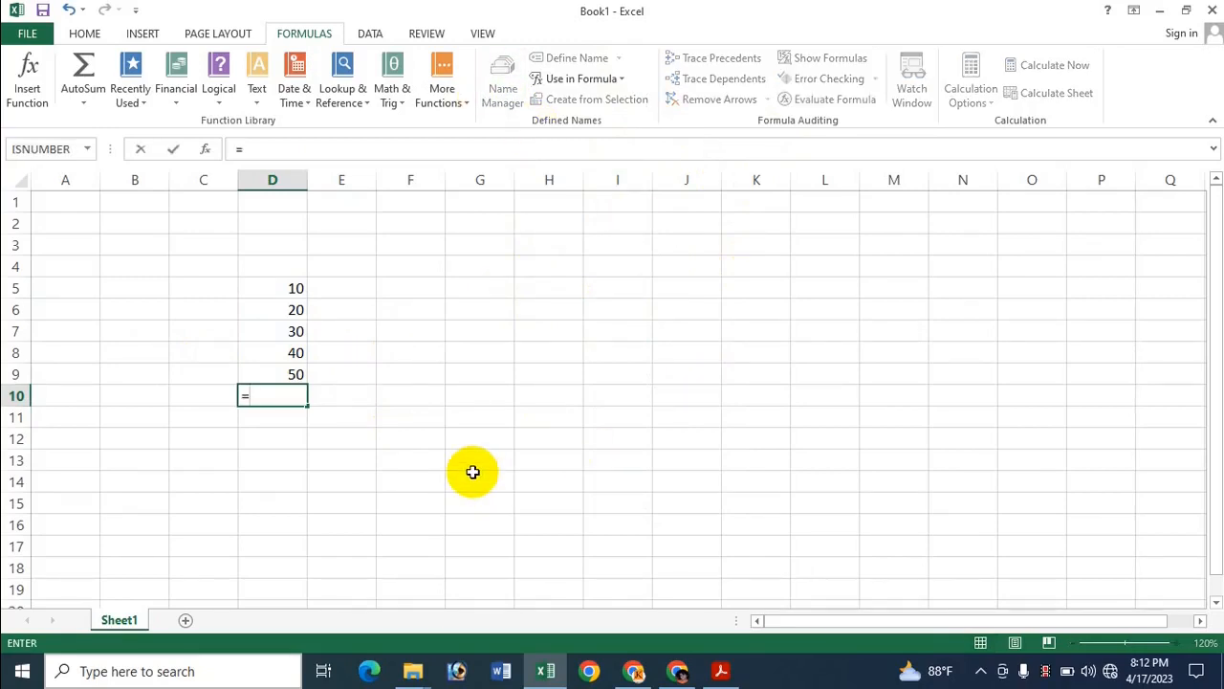
{"action": "type", "text": "Sum"}
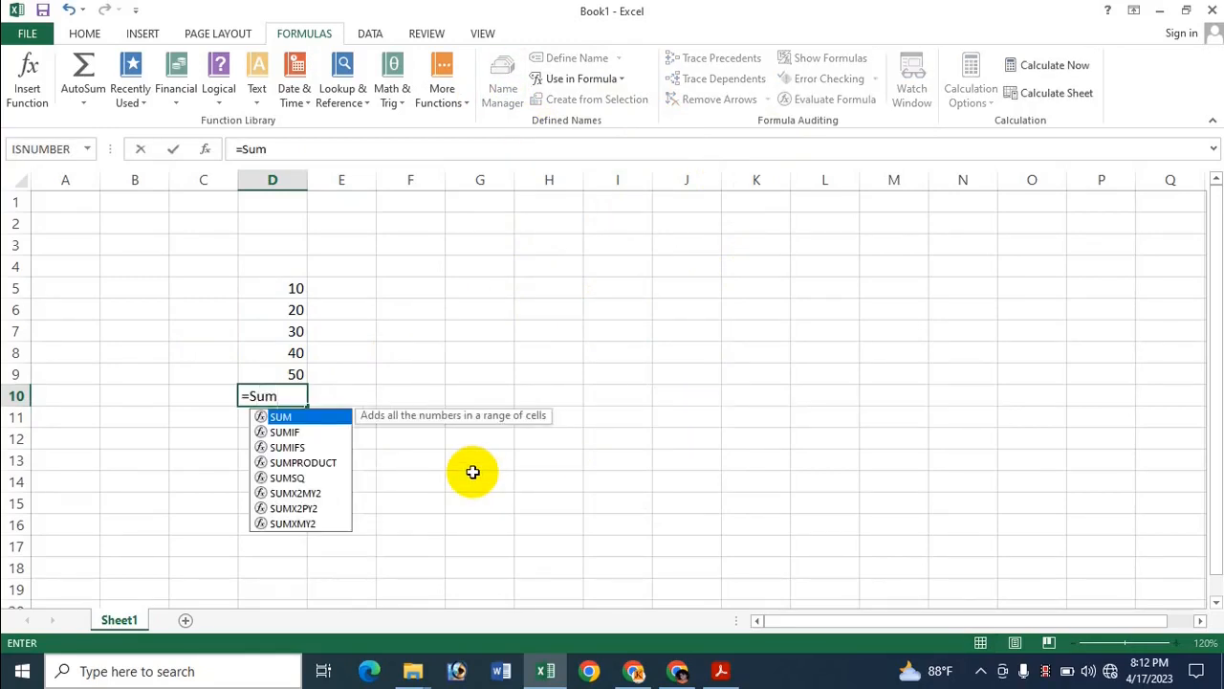
{"action": "key", "text": "BackSpace"}
{"action": "key", "text": "BackSpace"}
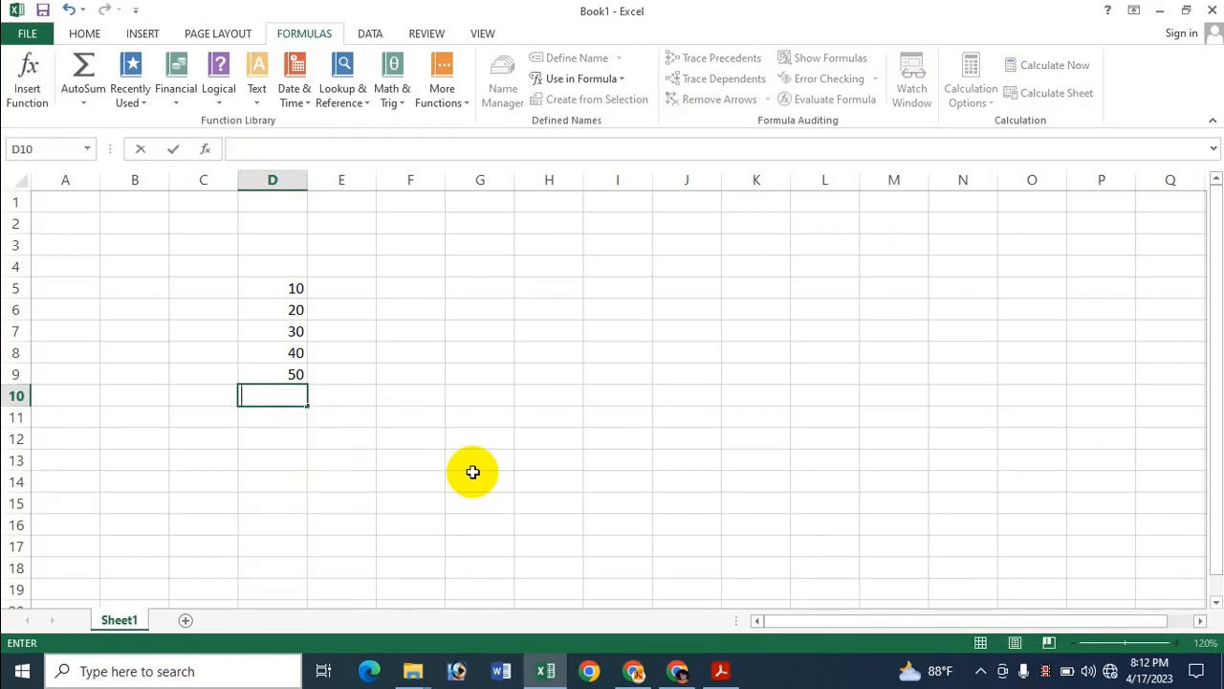
{"action": "left_click", "coordinate": [551, 271]}
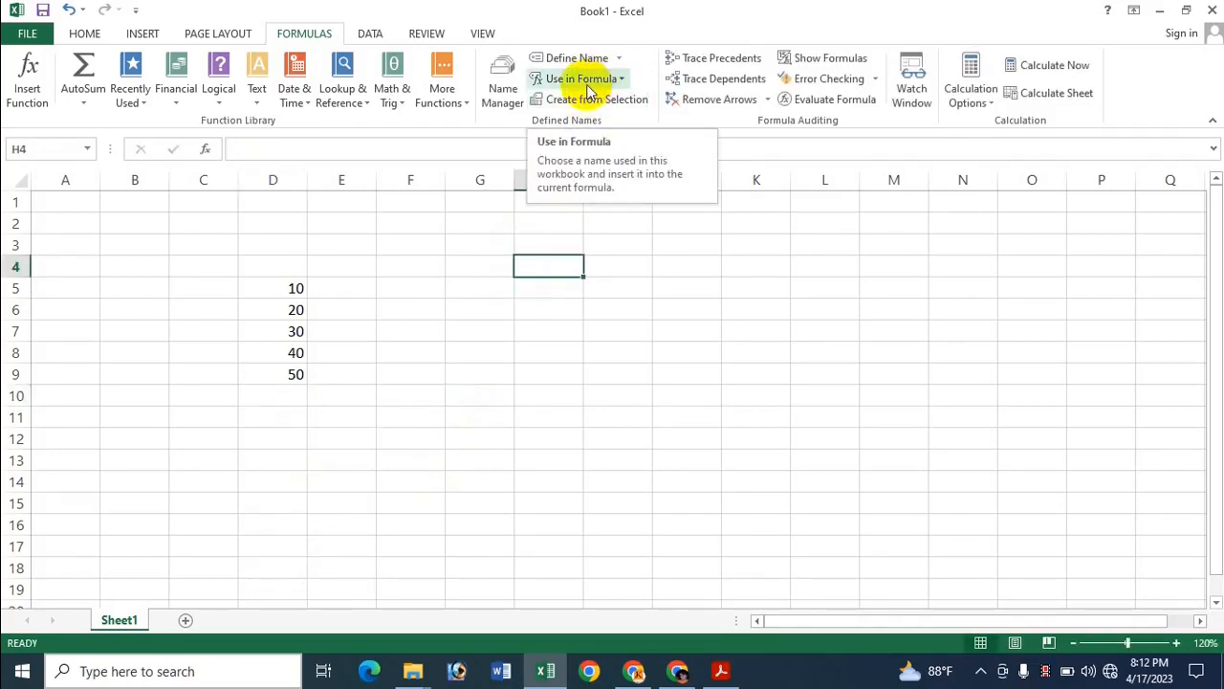
{"action": "left_click", "coordinate": [590, 83]}
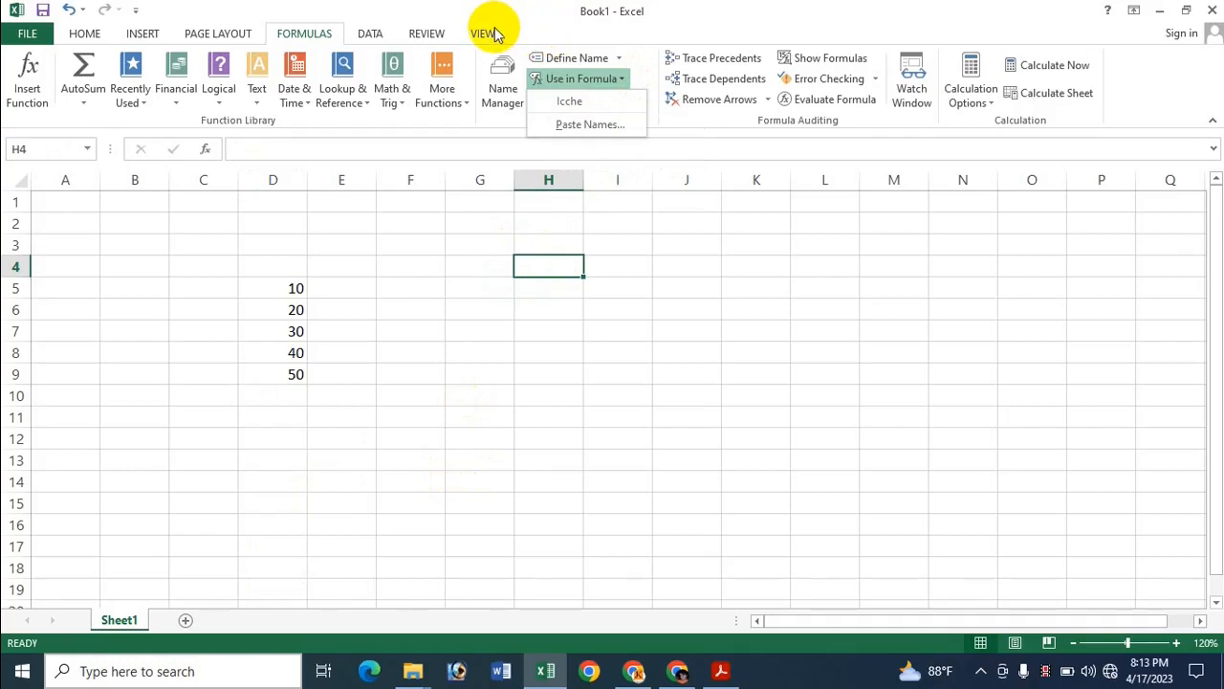
{"action": "left_click", "coordinate": [529, 8]}
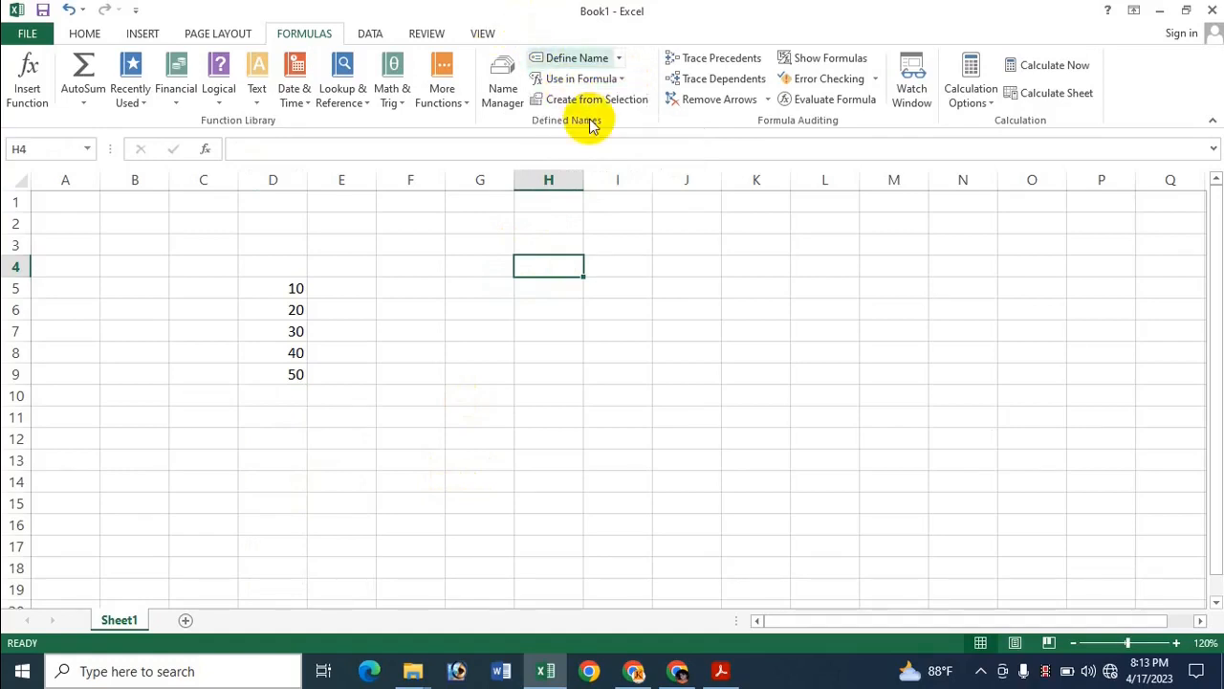
{"action": "left_click", "coordinate": [618, 57]}
{"action": "left_click", "coordinate": [643, 61]}
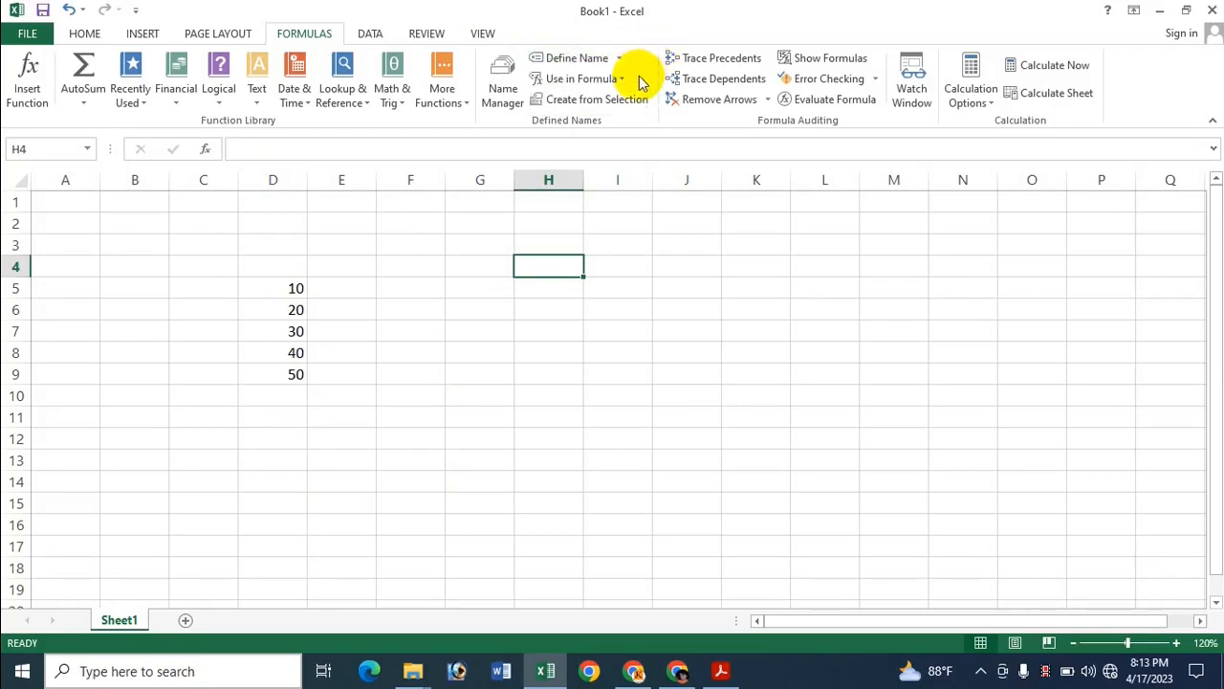
{"action": "left_click", "coordinate": [619, 79]}
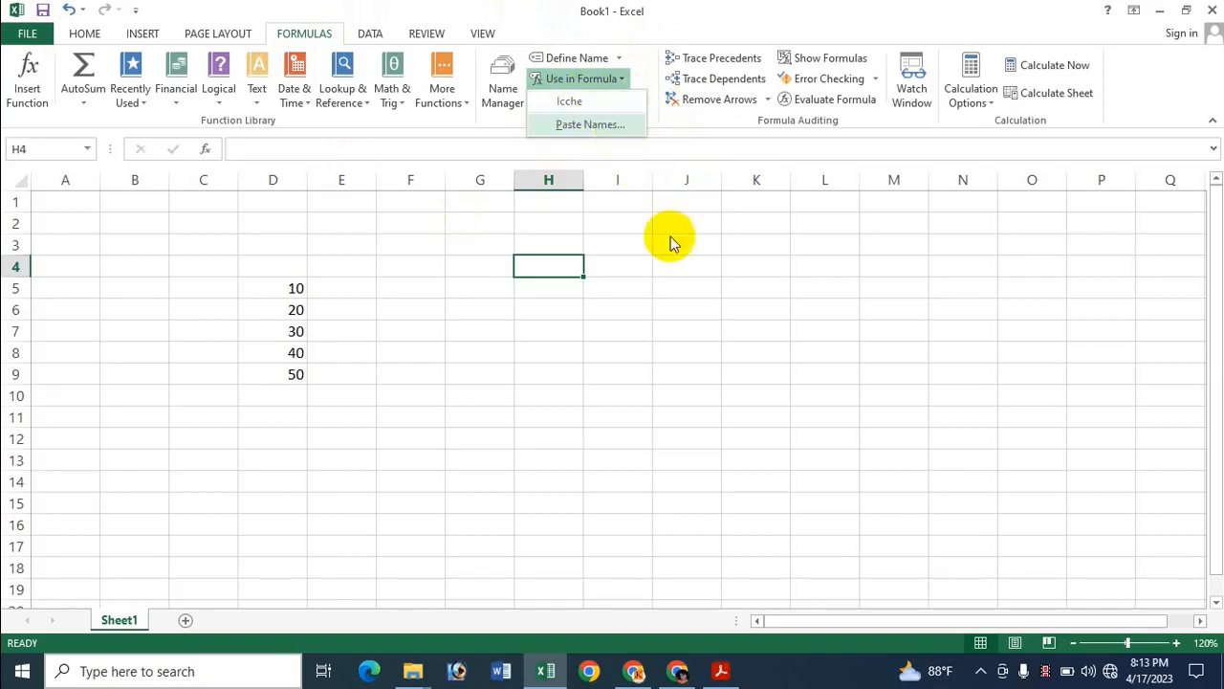
{"action": "left_click", "coordinate": [262, 393]}
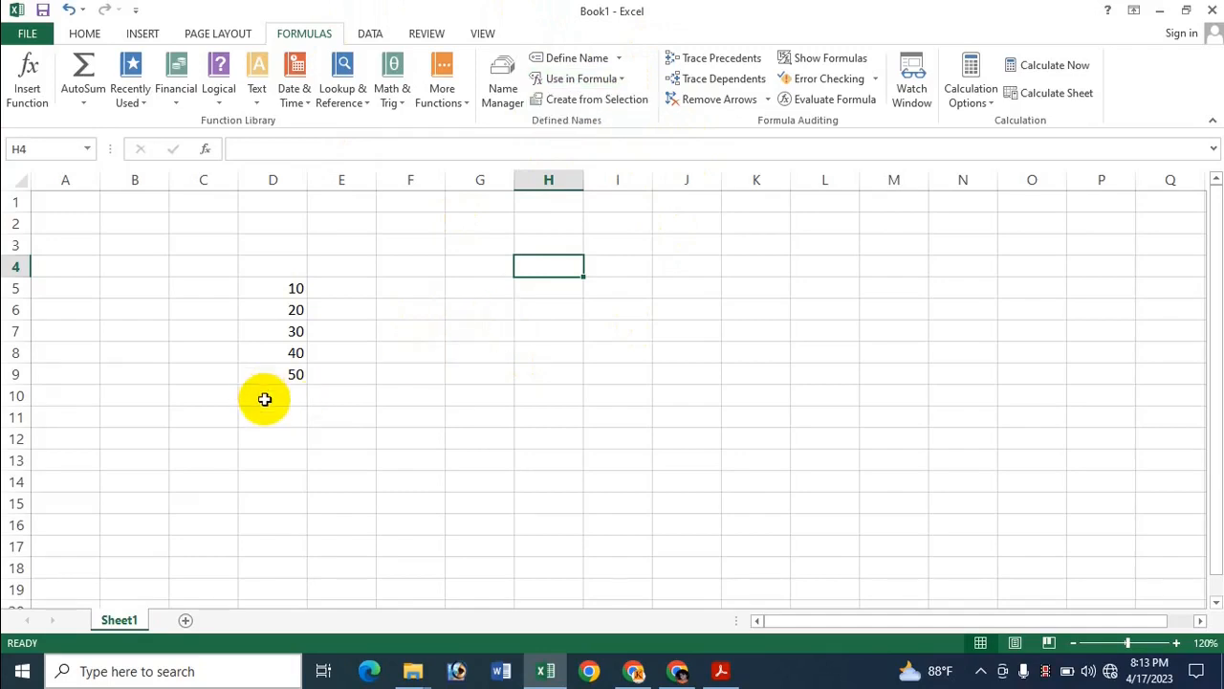
Enter a SUM formula in cell D10, inserting the existing defined name Icche as its argument, and clear the cell again.
{"action": "left_click", "coordinate": [260, 396]}
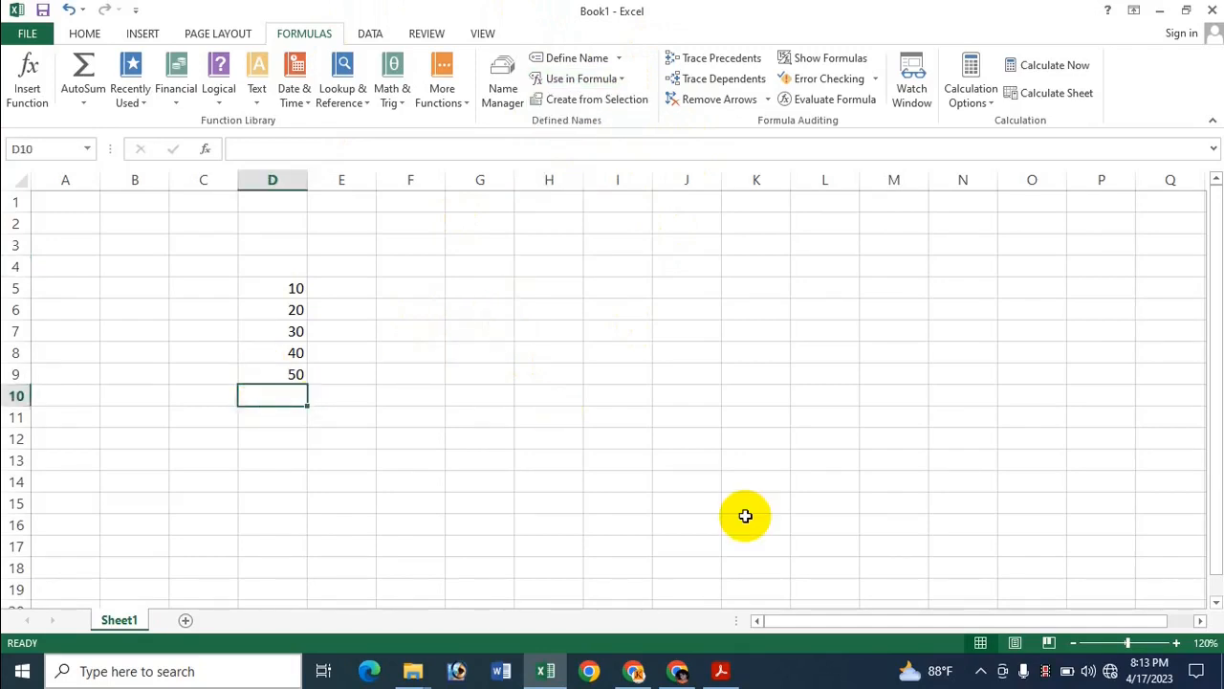
{"action": "type", "text": "=Sum"}
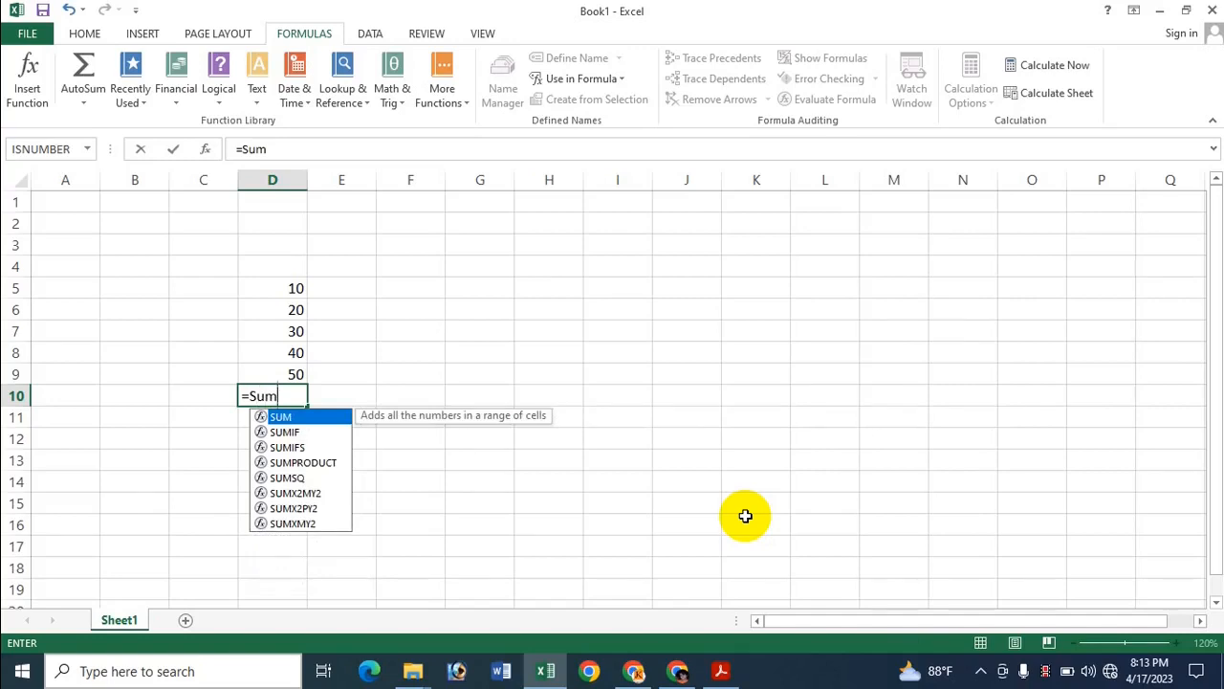
{"action": "key", "text": "Tab"}
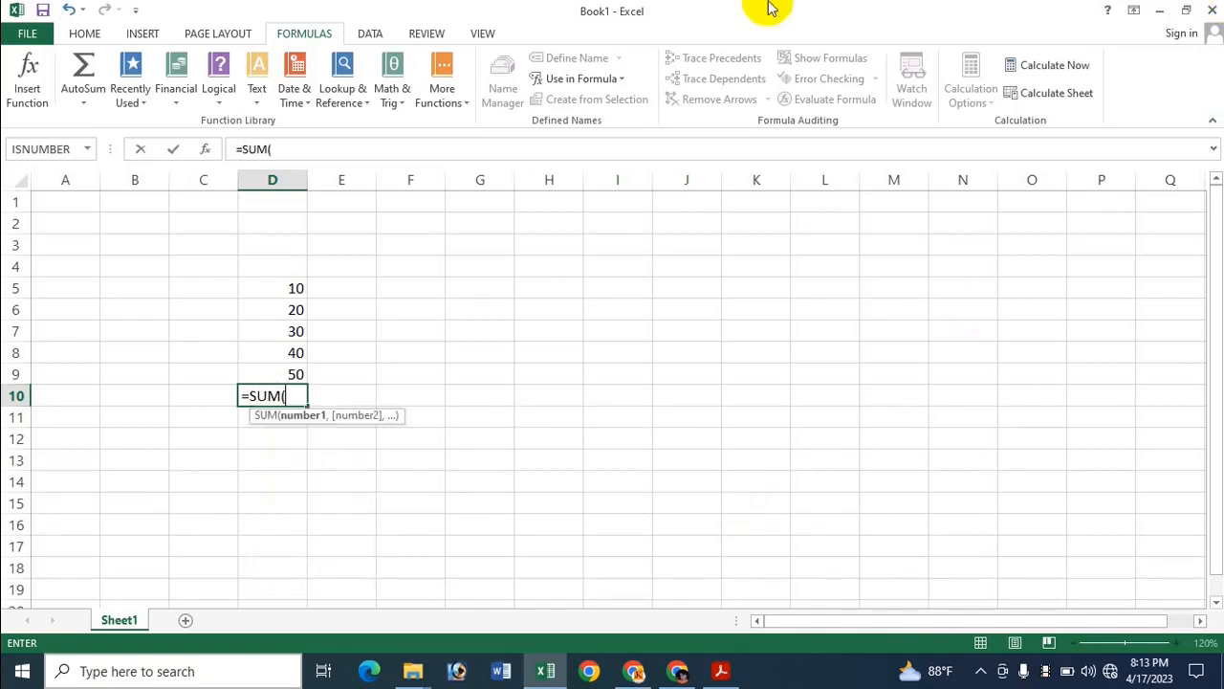
{"action": "left_click", "coordinate": [618, 84]}
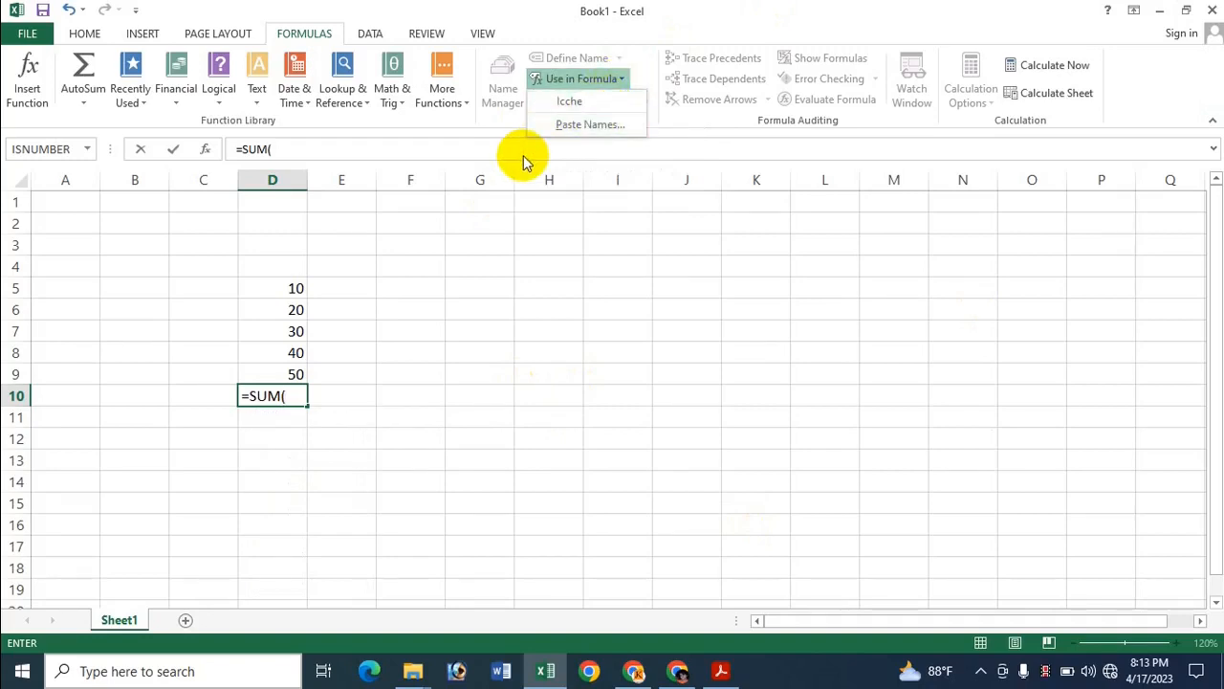
{"action": "left_click", "coordinate": [592, 103]}
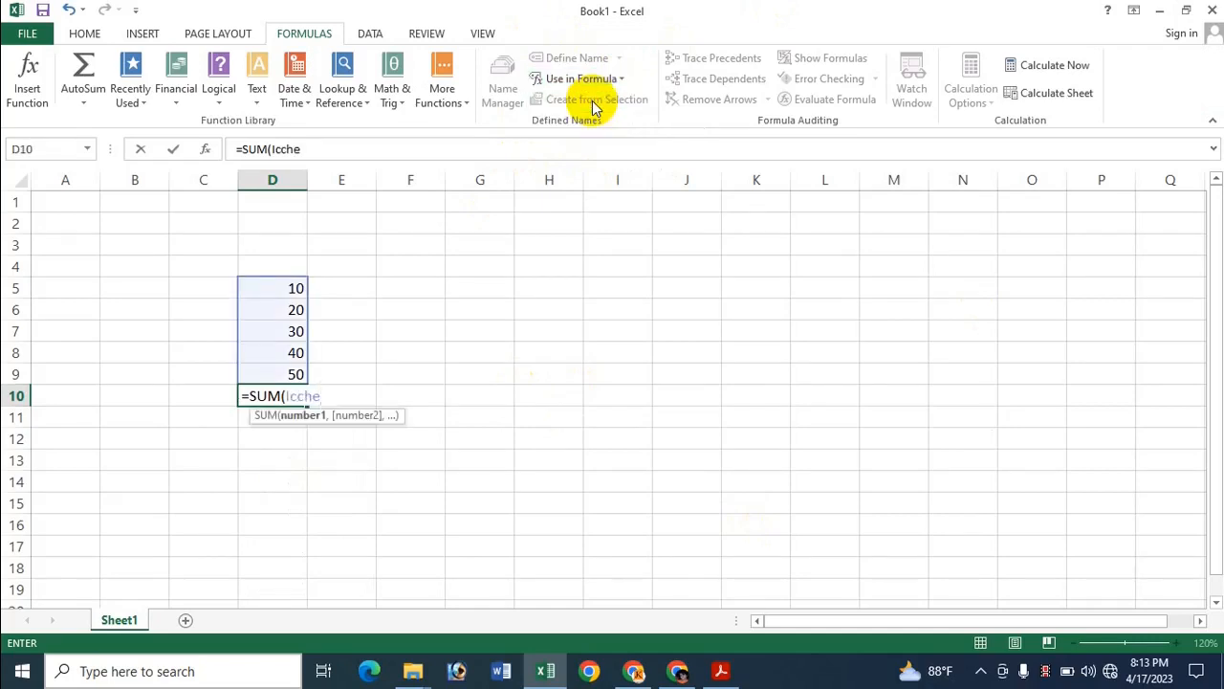
{"action": "key", "text": "Return"}
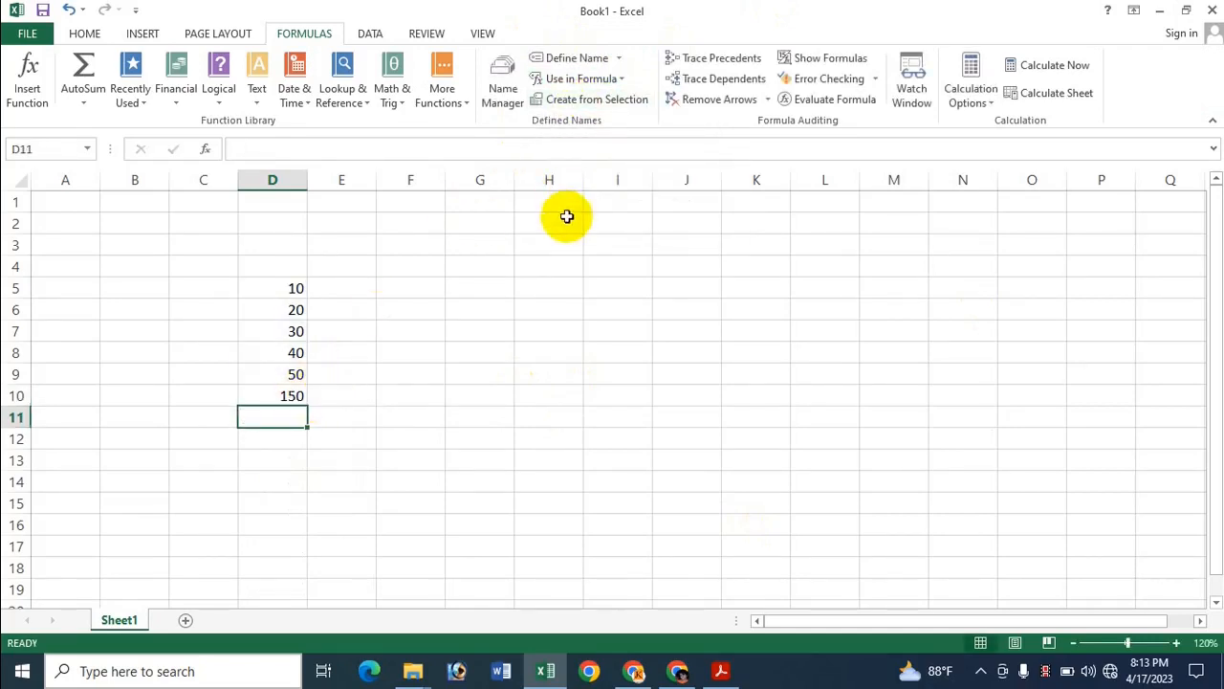
{"action": "left_click", "coordinate": [287, 393]}
{"action": "left_click", "coordinate": [518, 297]}
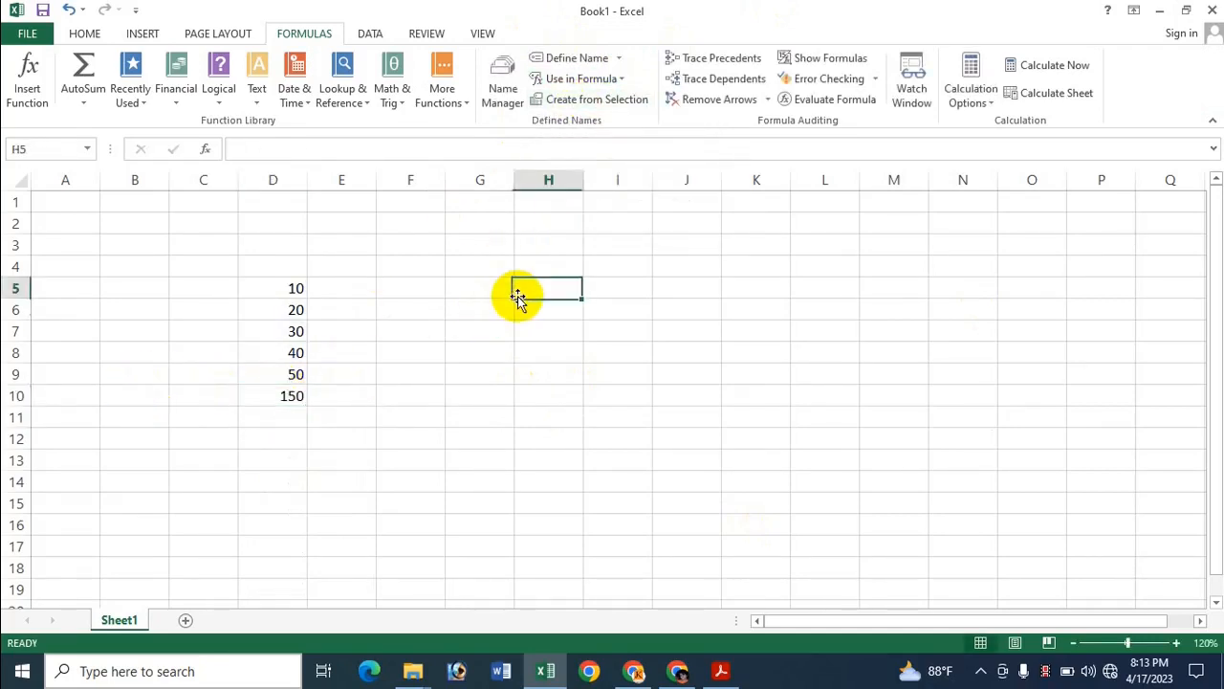
{"action": "left_click", "coordinate": [292, 397]}
{"action": "key", "text": "Delete"}
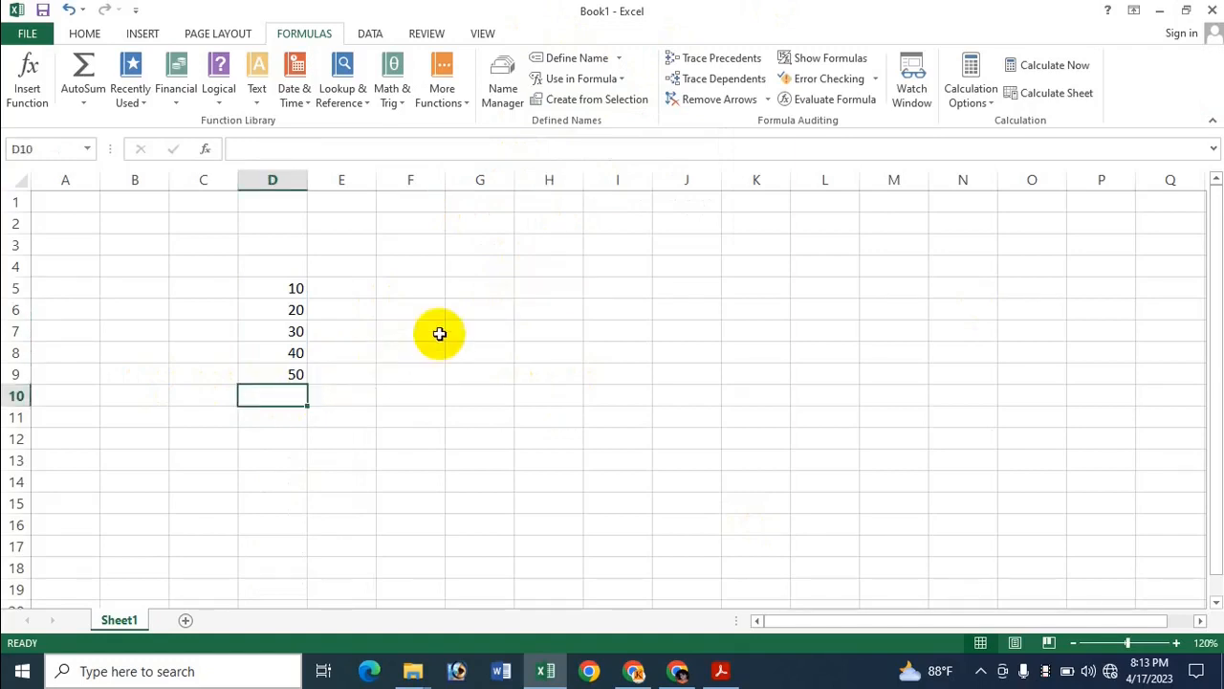
Enter a SUM formula in cell I5 using Paste Names to insert Icche, and clear the cell again.
{"action": "left_click", "coordinate": [611, 292]}
{"action": "type", "text": "=Sum"}
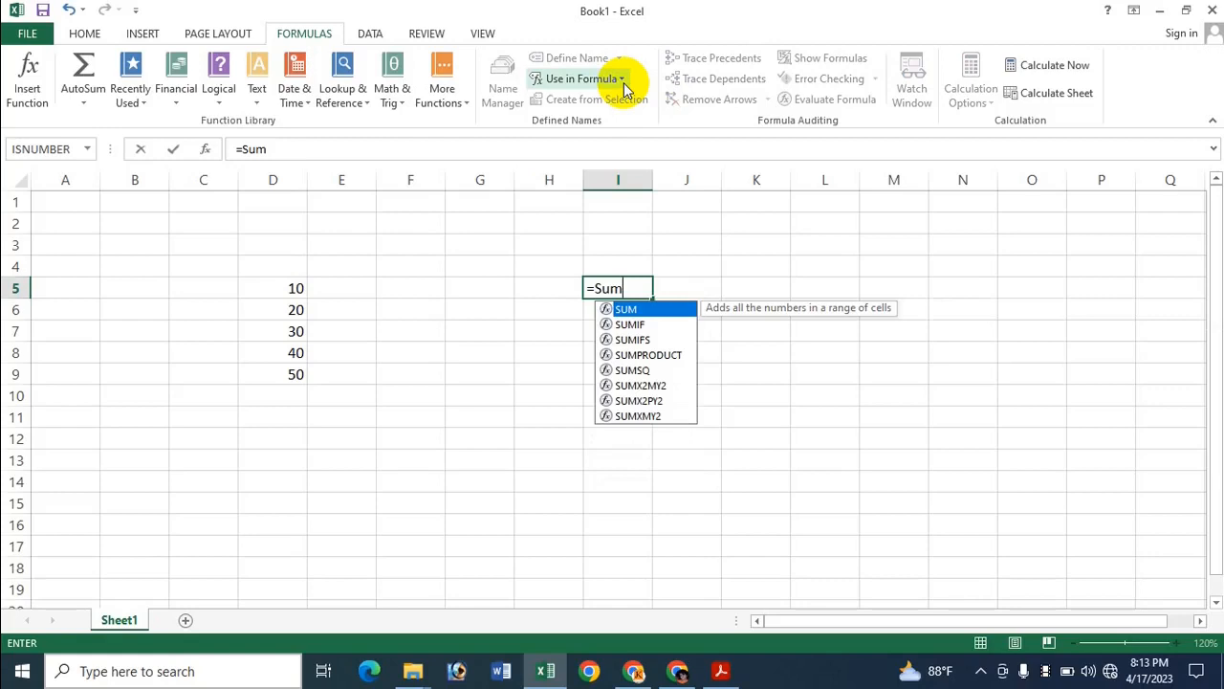
{"action": "key", "text": "Tab"}
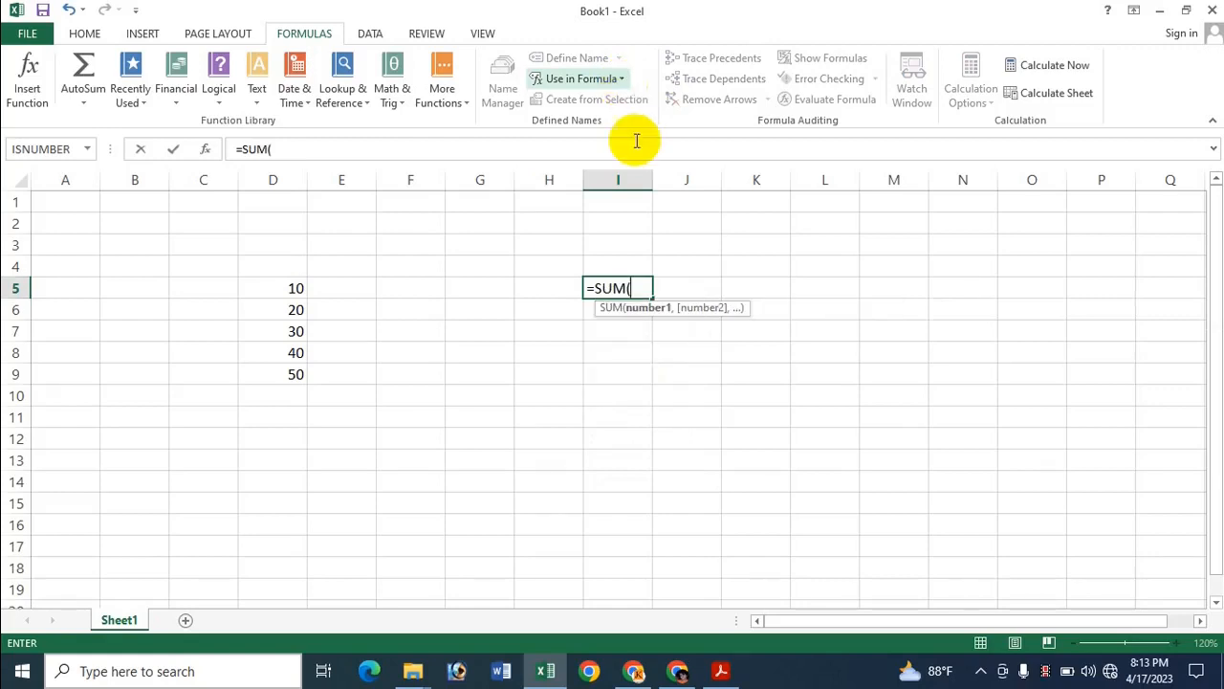
{"action": "left_click", "coordinate": [623, 80]}
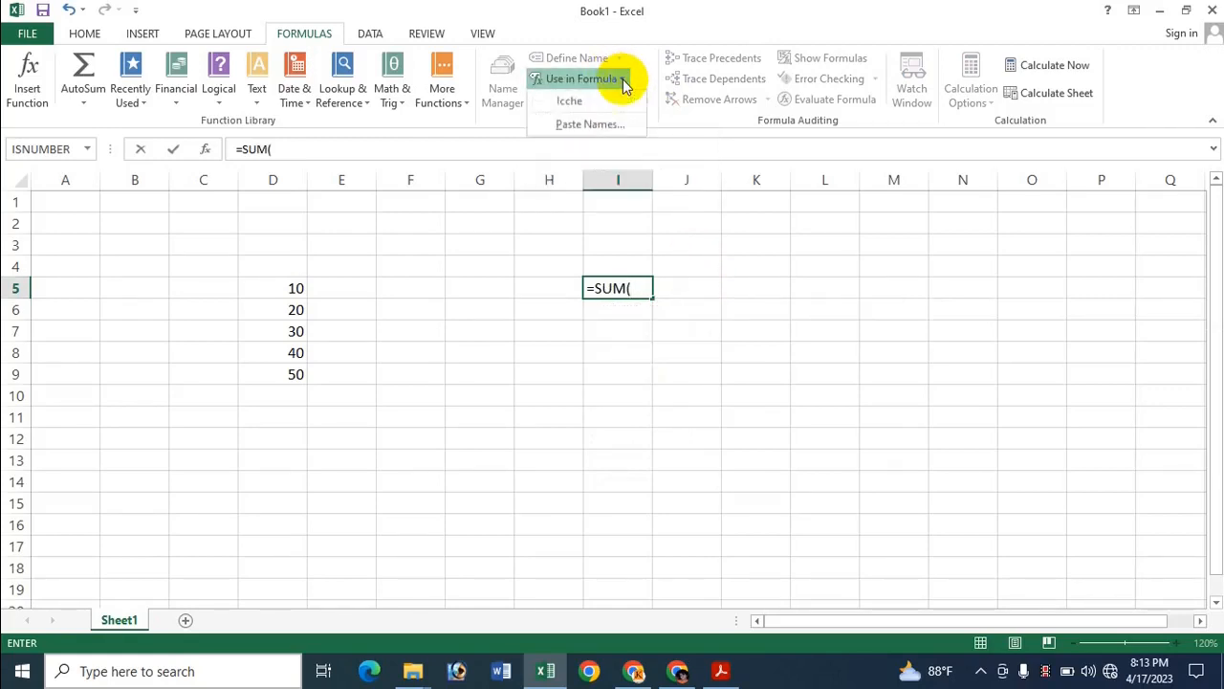
{"action": "left_click", "coordinate": [596, 127]}
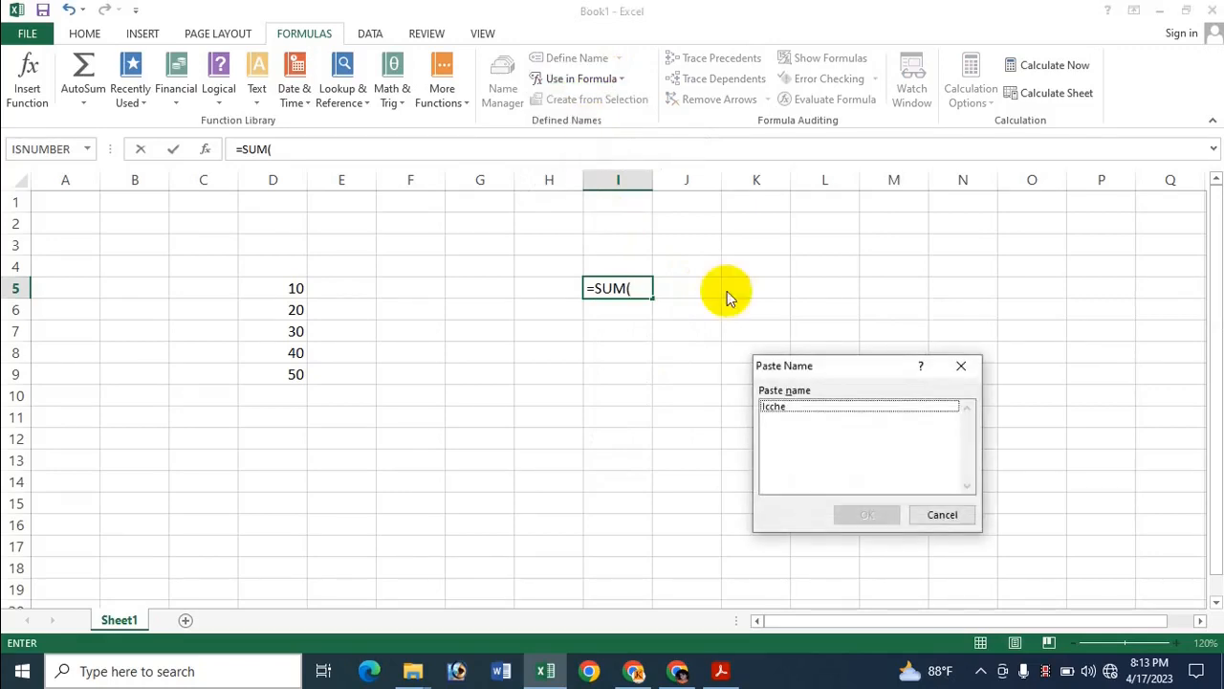
{"action": "left_click", "coordinate": [961, 365]}
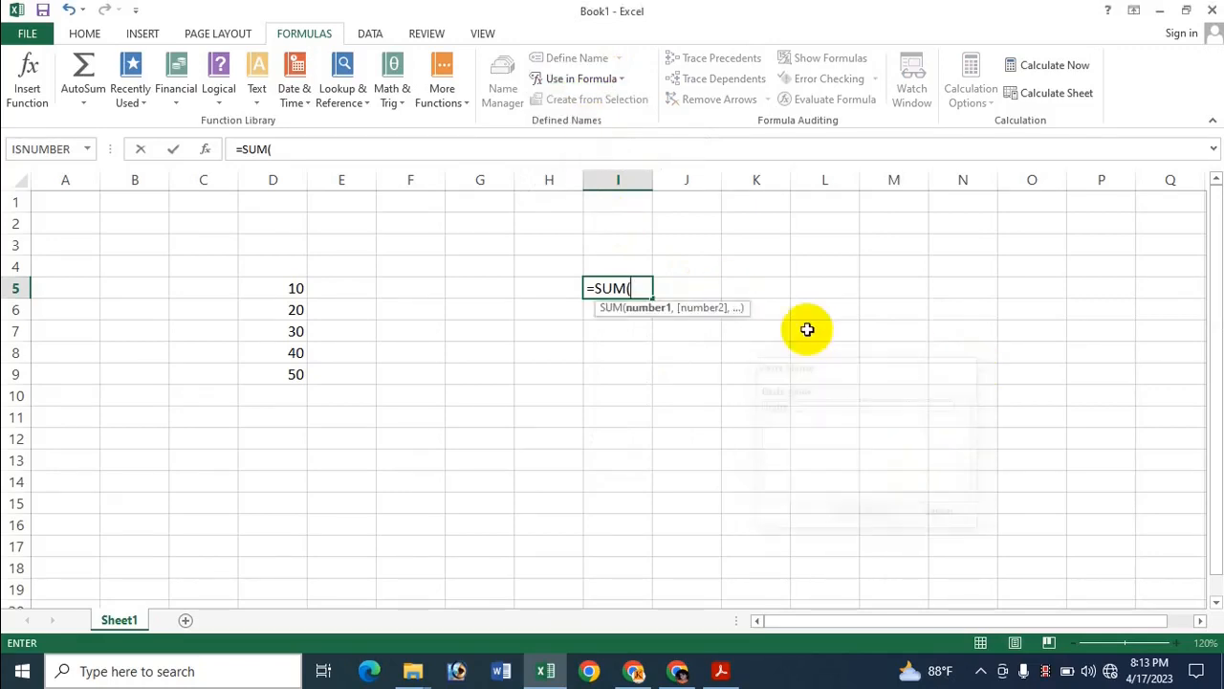
{"action": "left_click", "coordinate": [617, 80]}
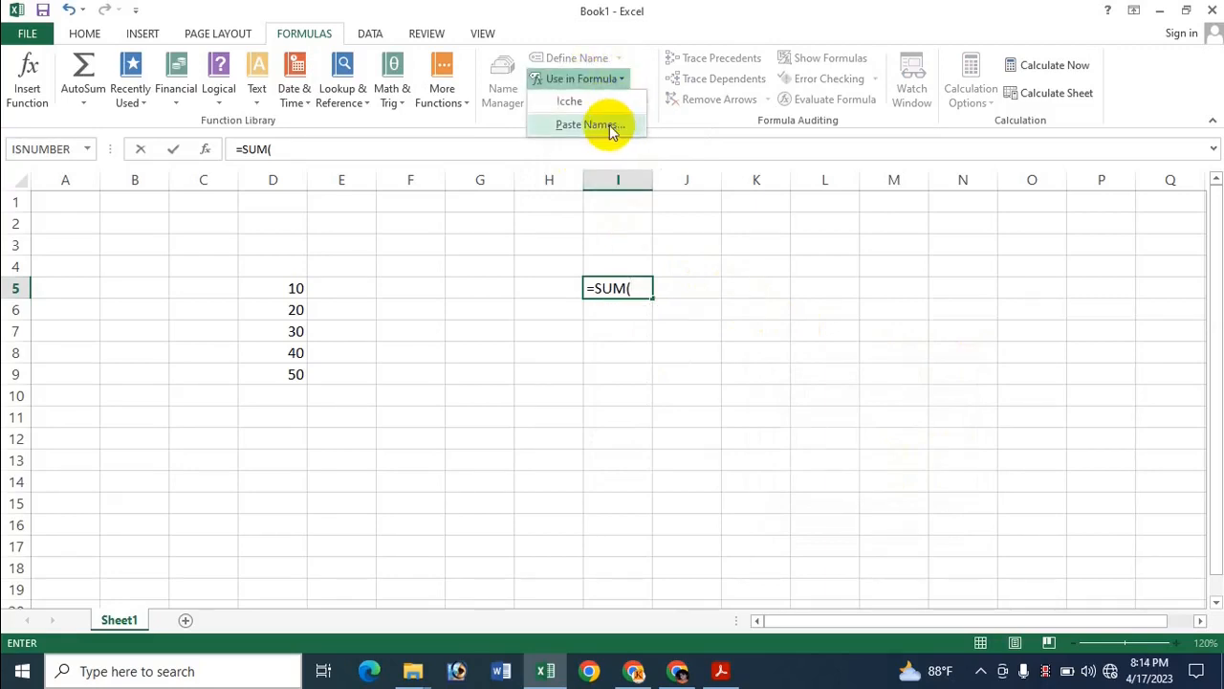
{"action": "left_click", "coordinate": [609, 124]}
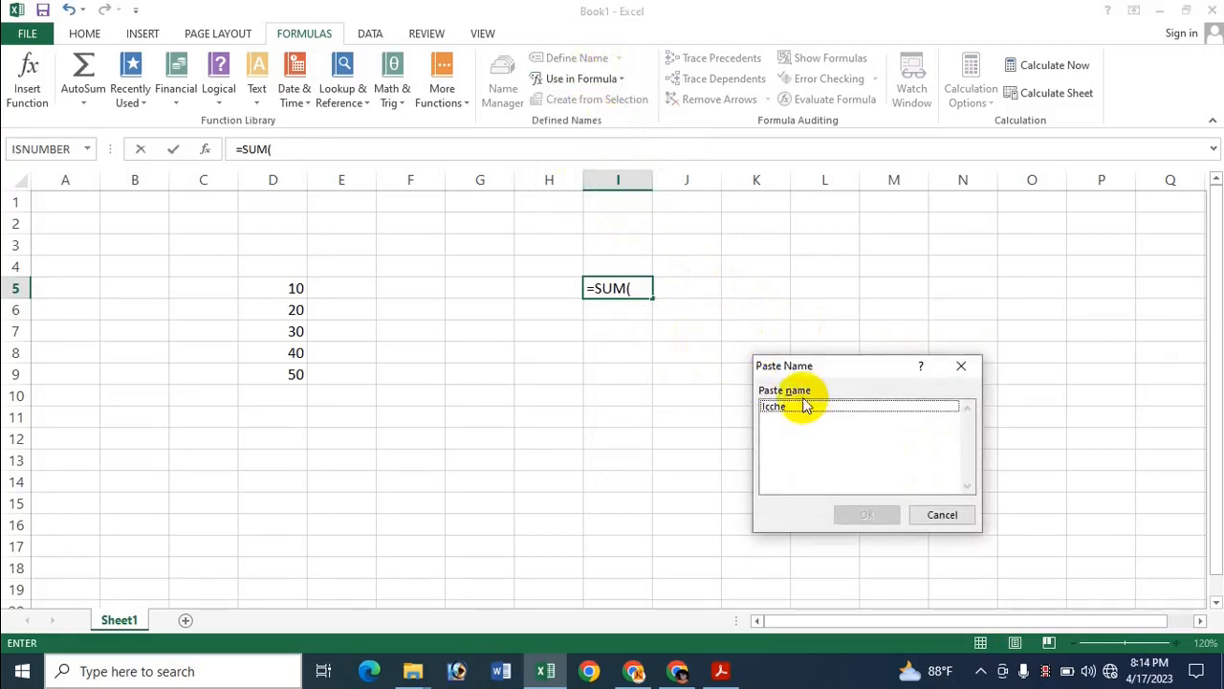
{"action": "left_click", "coordinate": [802, 407]}
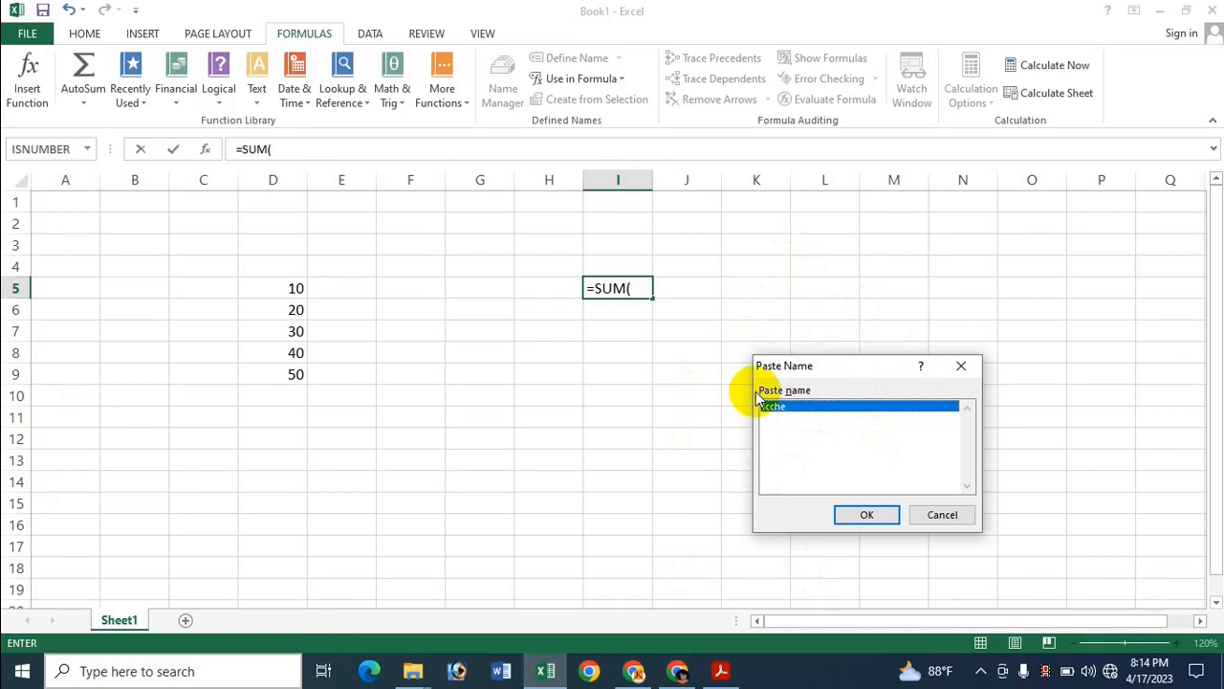
{"action": "left_click", "coordinate": [880, 520]}
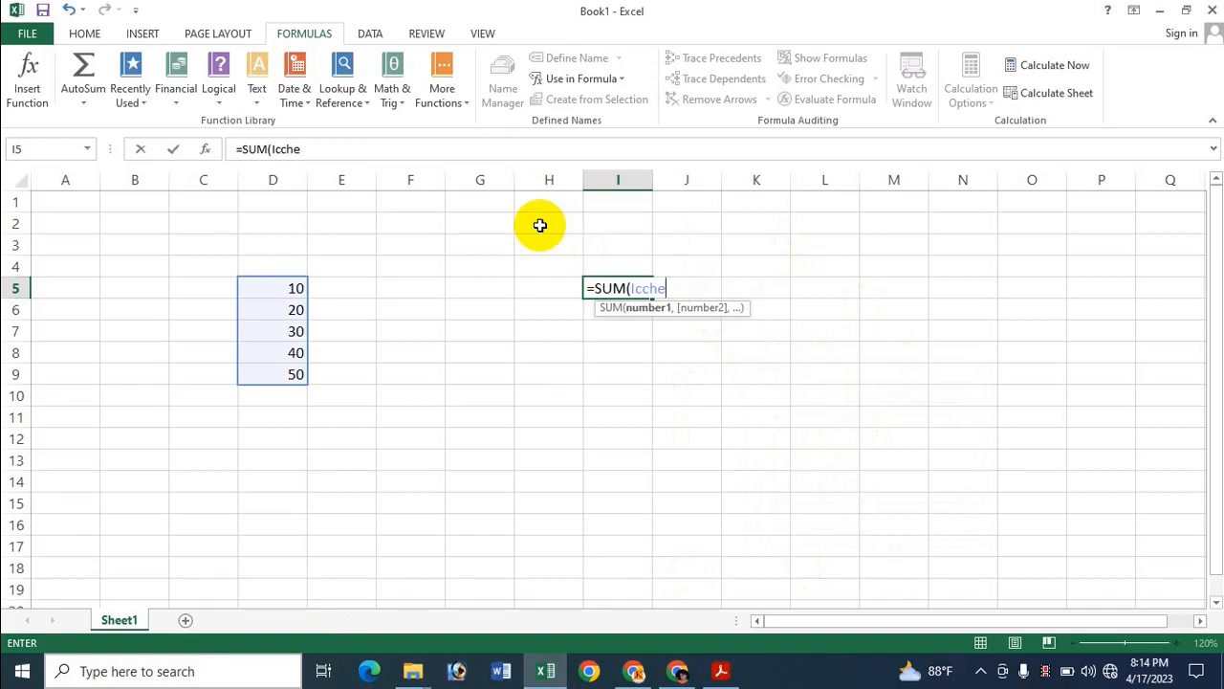
{"action": "key", "text": "Return"}
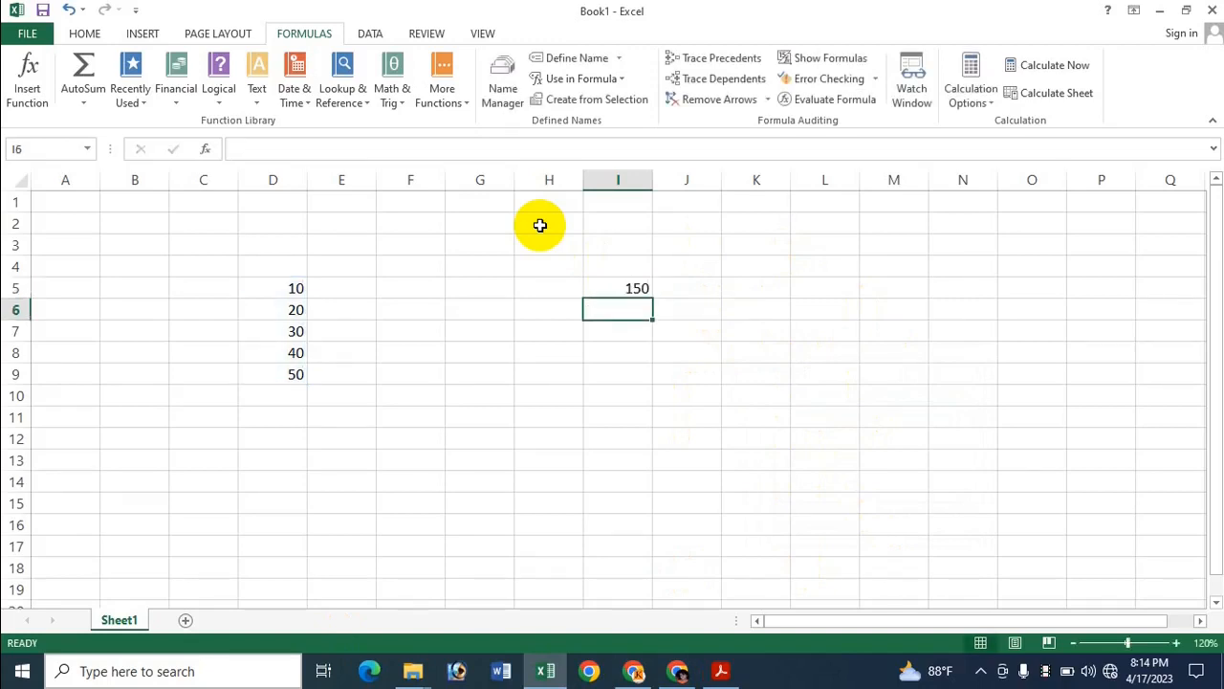
{"action": "left_click", "coordinate": [607, 291]}
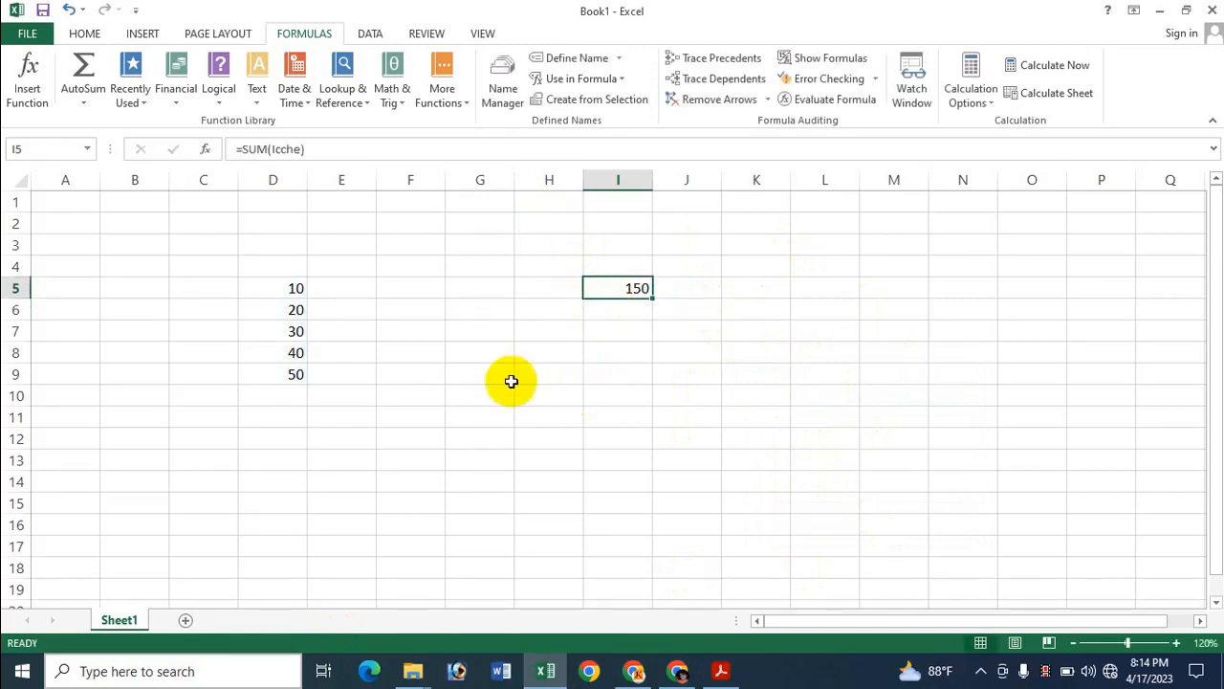
Inspect the definition of the name Icche in the Name Manager, including its editable settings, without changing anything.
{"action": "left_click", "coordinate": [507, 96]}
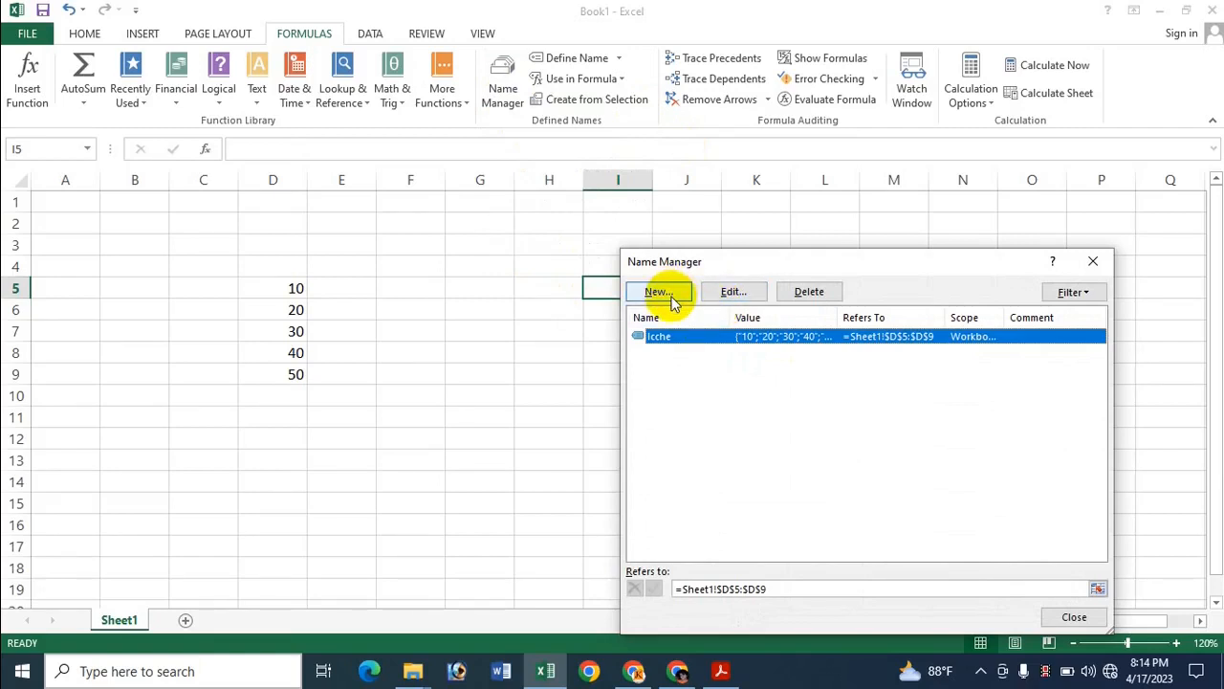
{"action": "left_click", "coordinate": [733, 291]}
{"action": "left_click", "coordinate": [823, 380]}
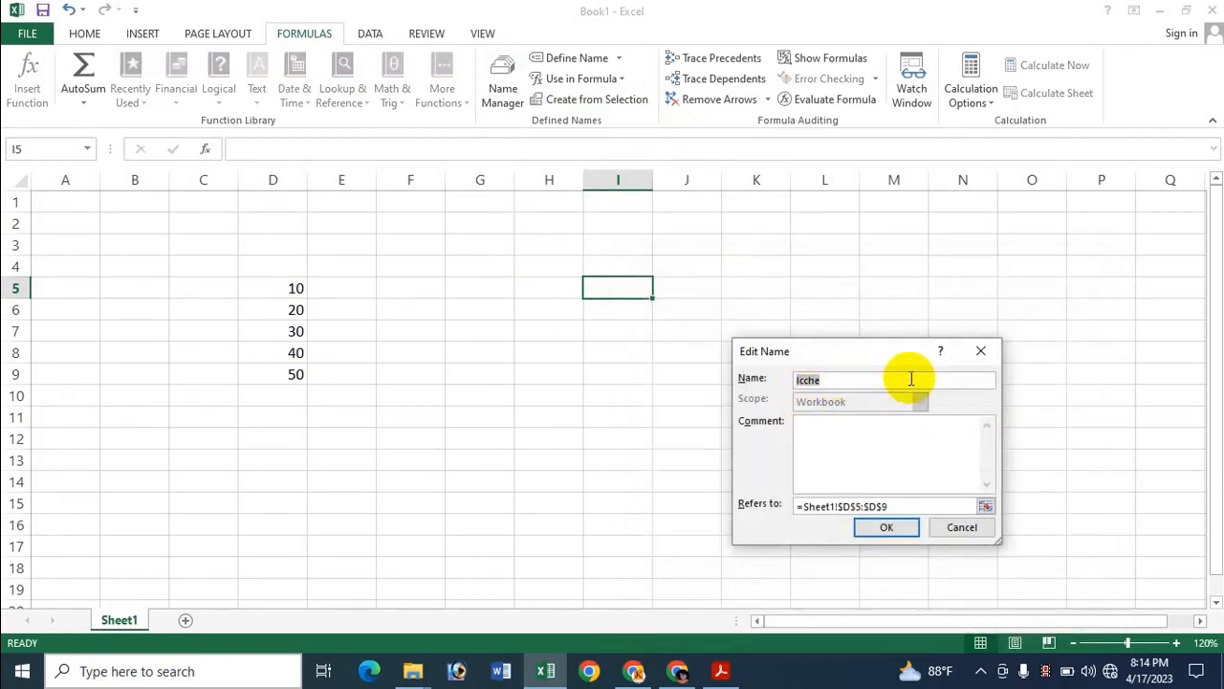
{"action": "left_click", "coordinate": [946, 529]}
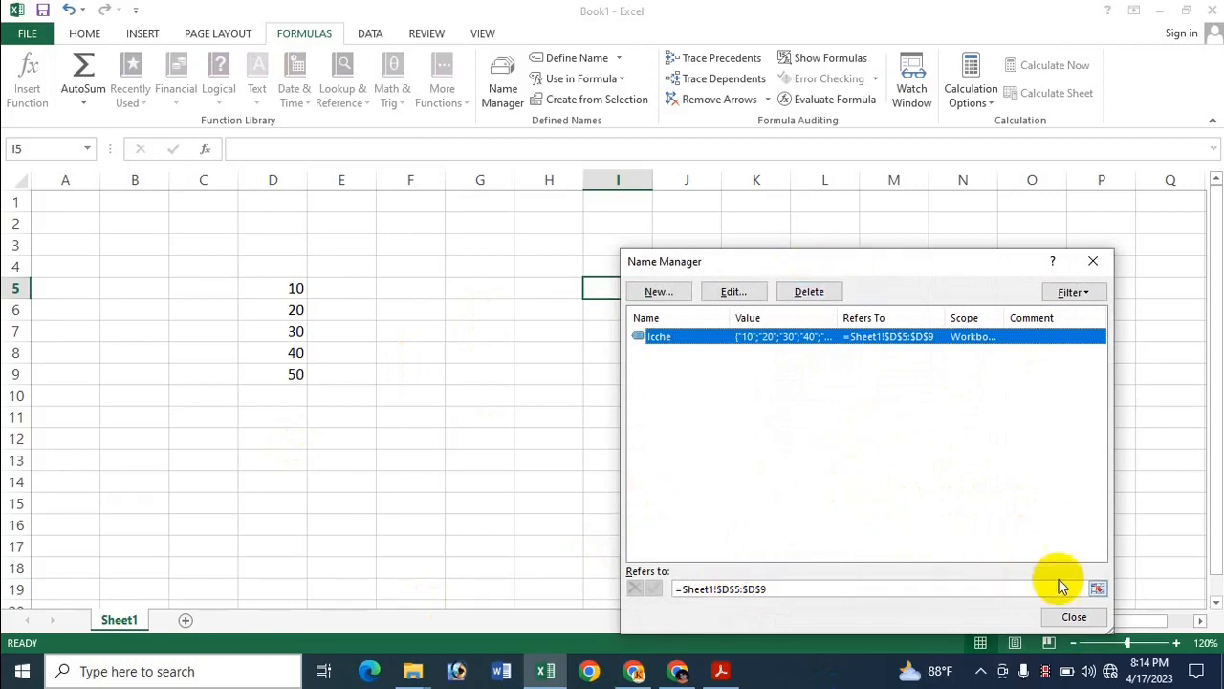
{"action": "left_click", "coordinate": [1057, 619]}
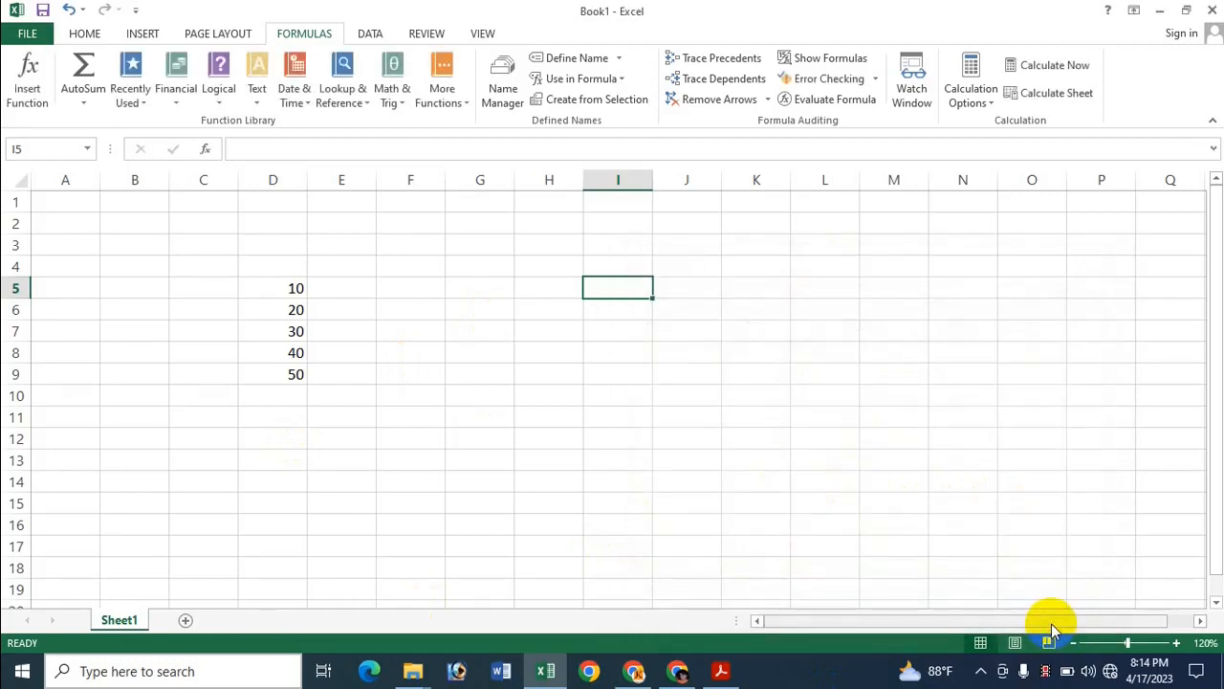
Enter the heading Sales Amount in cell D4 and widen column D to fit it.
{"action": "left_click", "coordinate": [280, 267]}
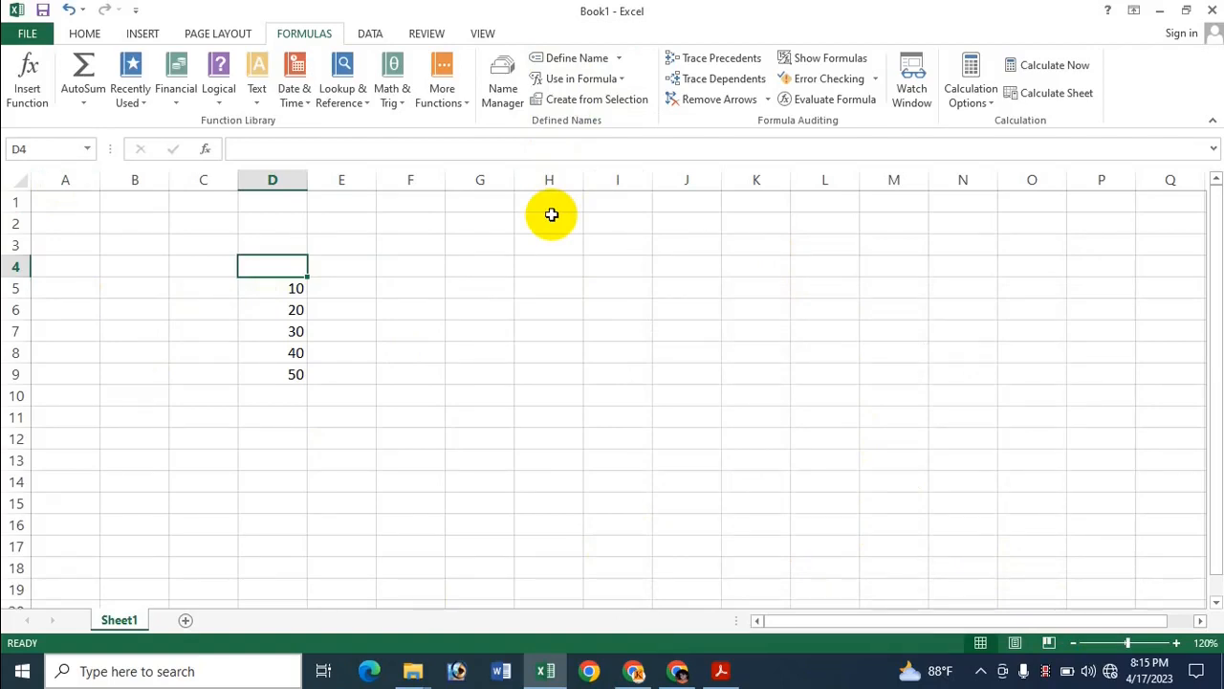
{"action": "type", "text": "S"}
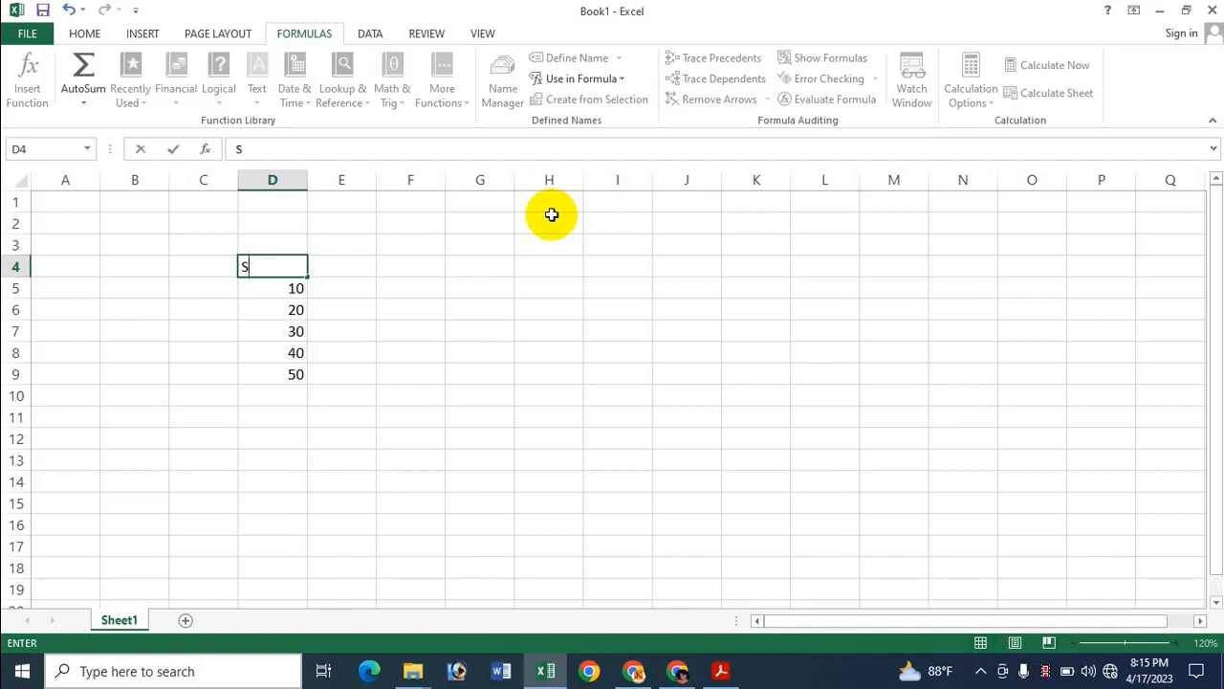
{"action": "type", "text": "ales Amount"}
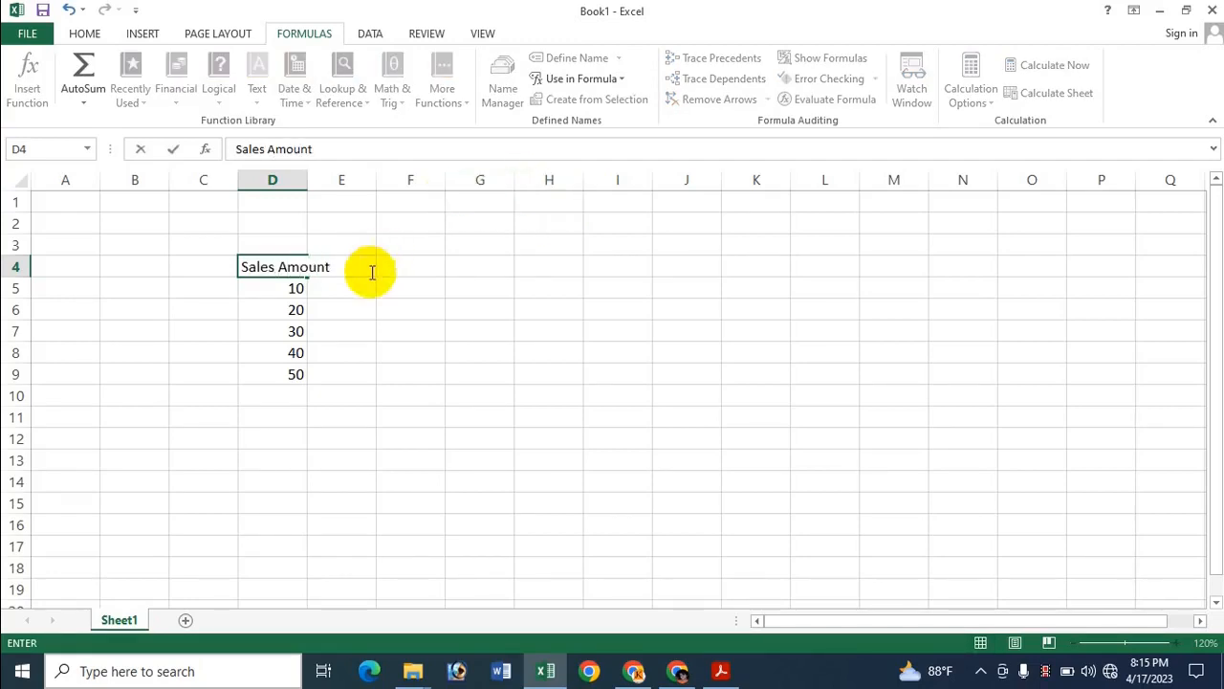
{"action": "left_click", "coordinate": [222, 283]}
{"action": "left_click", "coordinate": [200, 264]}
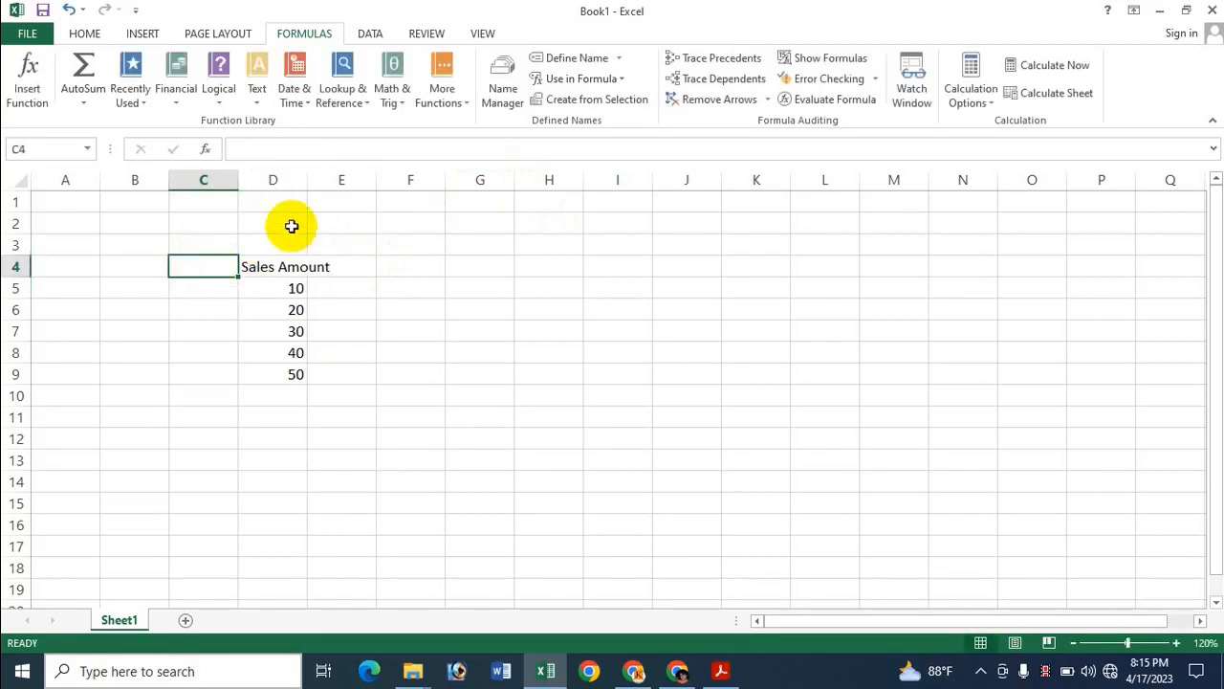
{"action": "left_click_drag", "start_coordinate": [308, 180], "coordinate": [342, 180]}
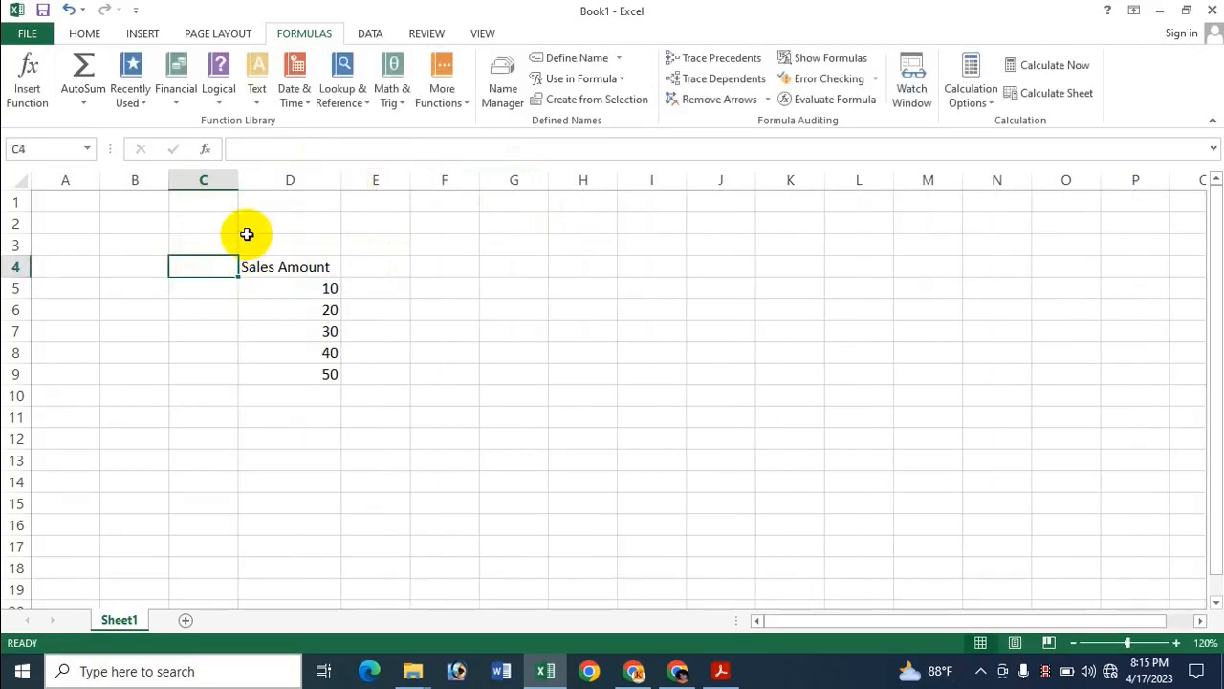
Enter the heading Name in cell C4 and fill C5:C9 with the placeholder entries fdsdf, dsf, dsfsd, dsf and ds.
{"action": "type", "text": "Name"}
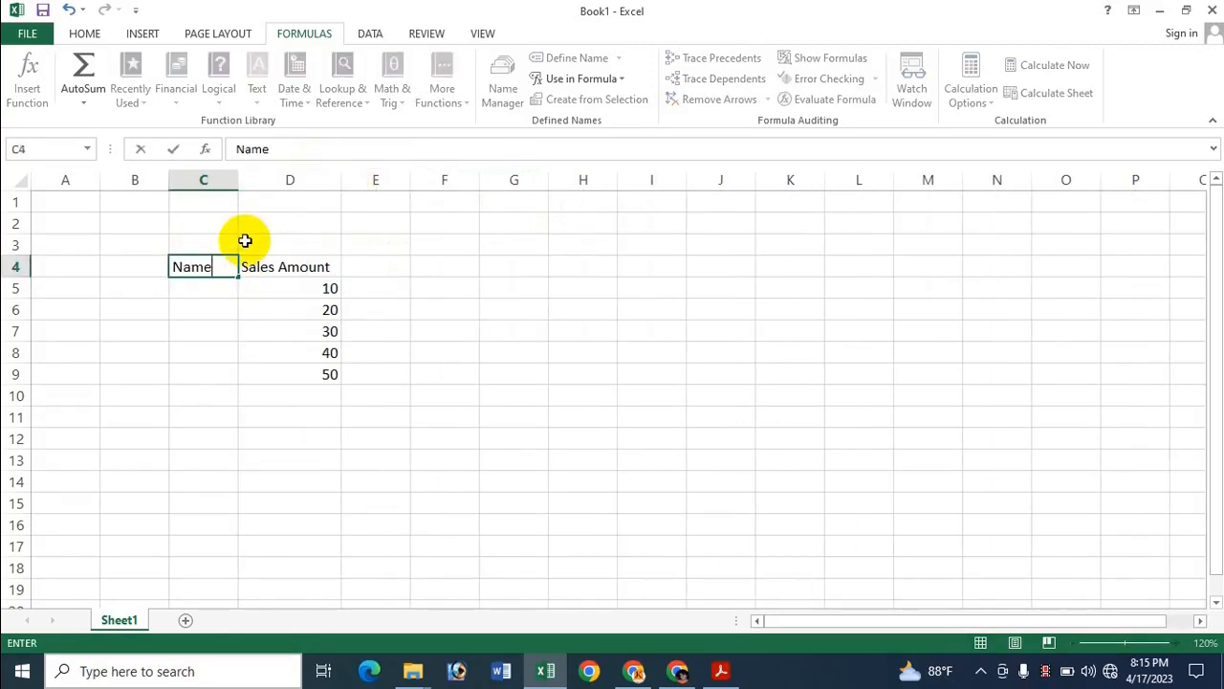
{"action": "key", "text": "Return"}
{"action": "type", "text": "fdsdf"}
{"action": "key", "text": "Return"}
{"action": "type", "text": "dsf"}
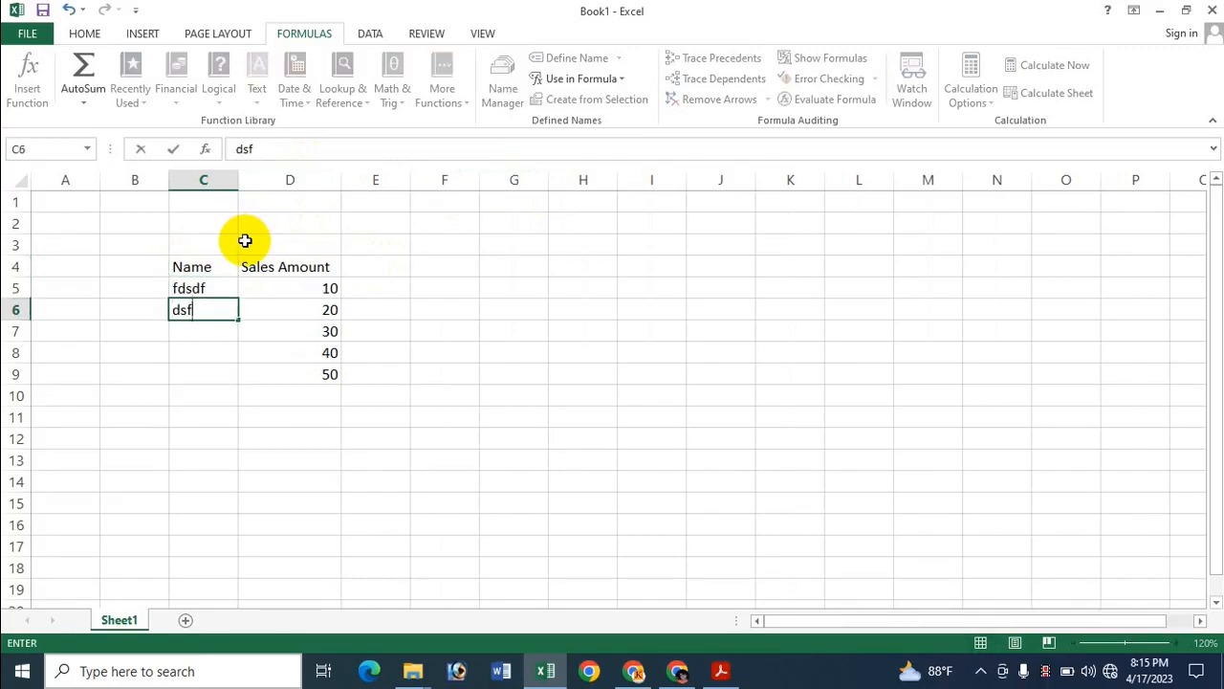
{"action": "key", "text": "Return"}
{"action": "type", "text": "dsfsd"}
{"action": "key", "text": "Return"}
{"action": "type", "text": "dsf"}
{"action": "key", "text": "Return"}
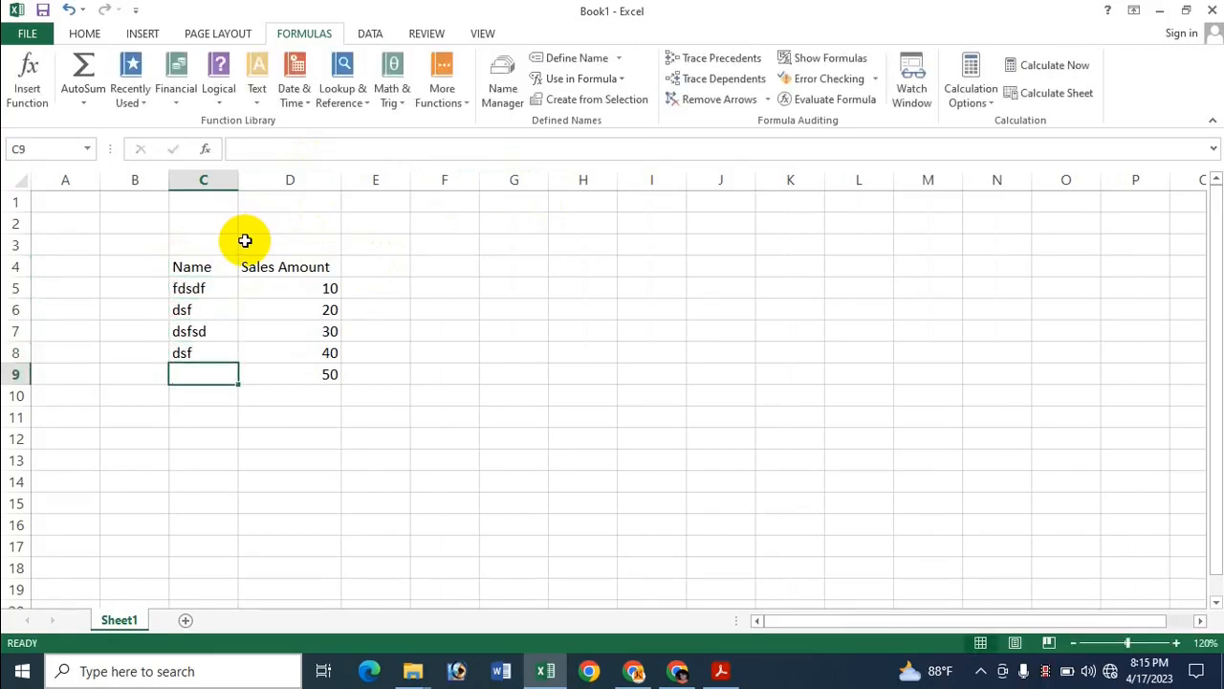
{"action": "type", "text": "ds"}
{"action": "left_click", "coordinate": [353, 401]}
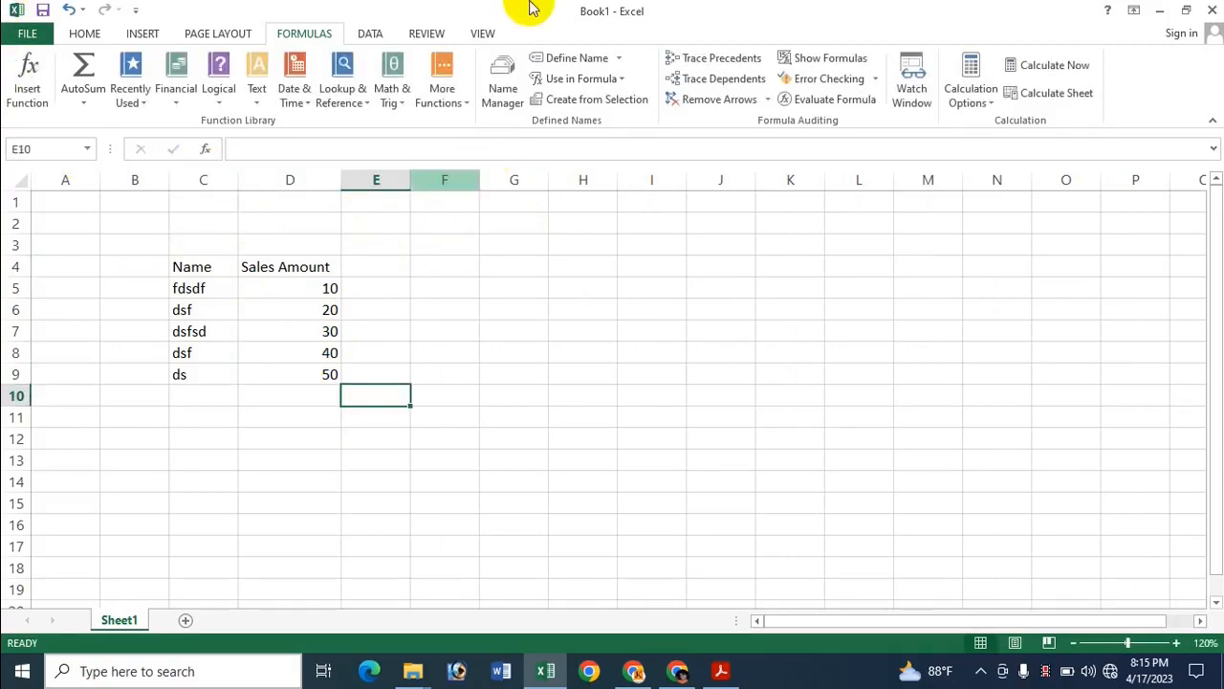
Create names for the table in C4:D9 from its top row only, leaving the left column unused.
{"action": "left_click_drag", "start_coordinate": [187, 267], "coordinate": [319, 377]}
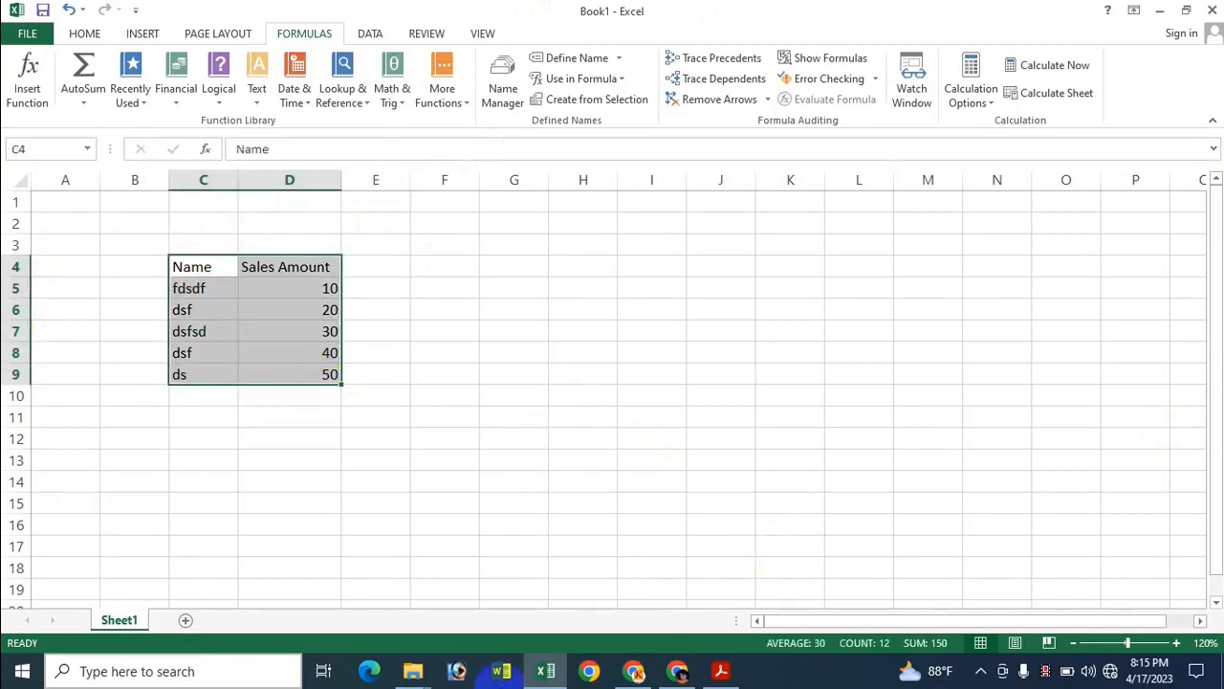
{"action": "left_click", "coordinate": [587, 104]}
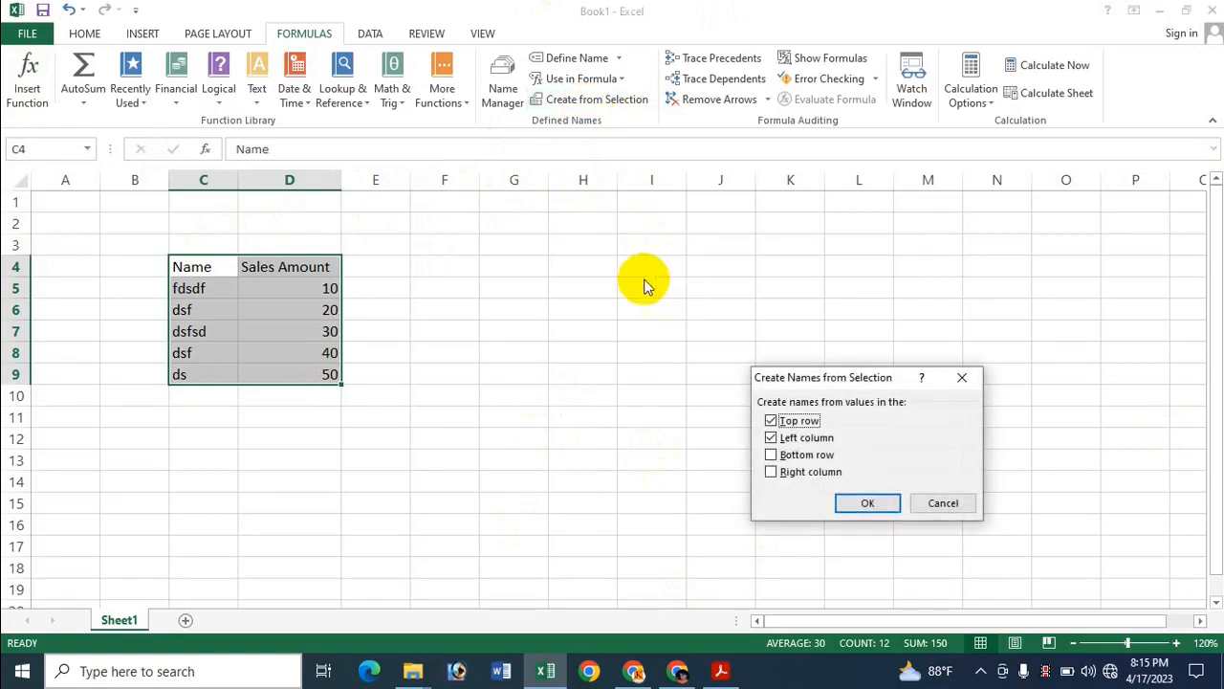
{"action": "left_click", "coordinate": [772, 438]}
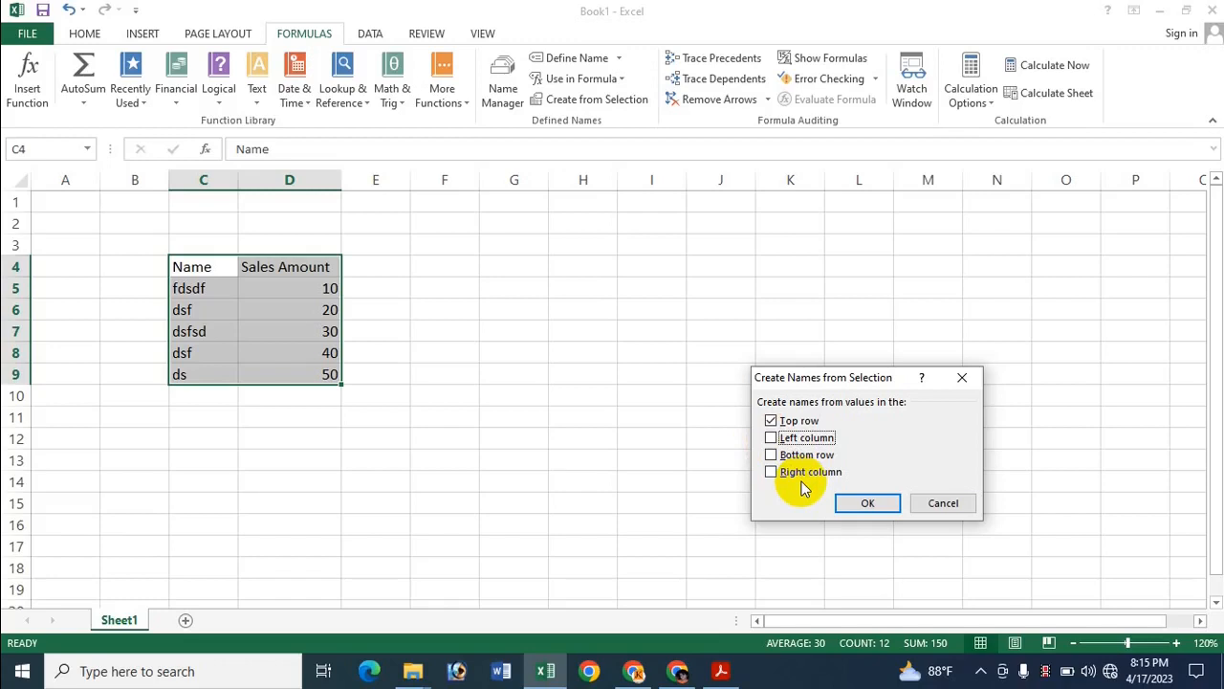
{"action": "key", "text": "Return"}
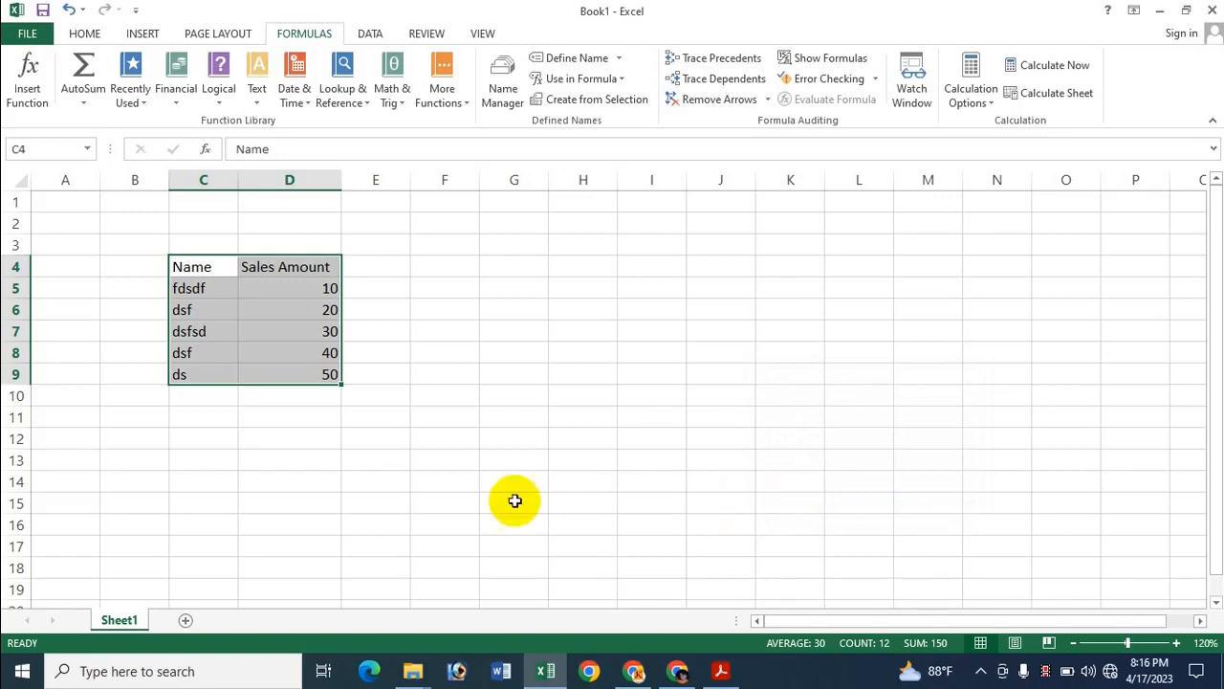
Enter =SUM(Sales_Amount) in cell D10 using the suggested name while writing the formula, and clear the cell again.
{"action": "left_click", "coordinate": [255, 396]}
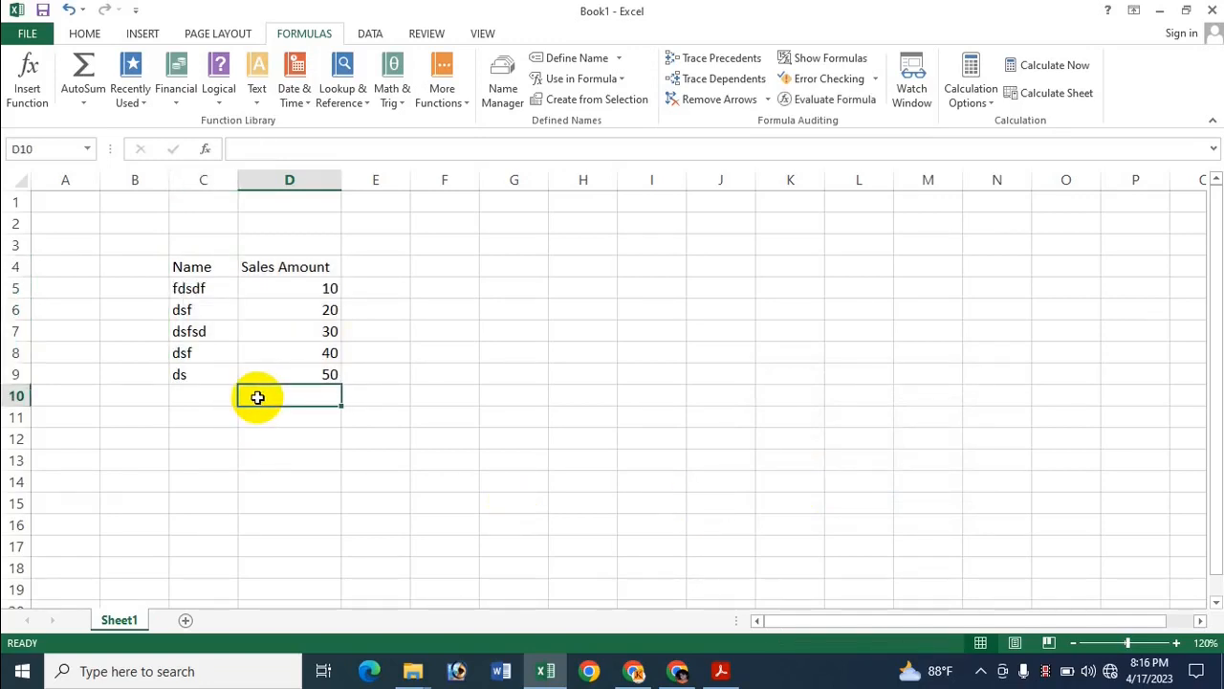
{"action": "type", "text": "="}
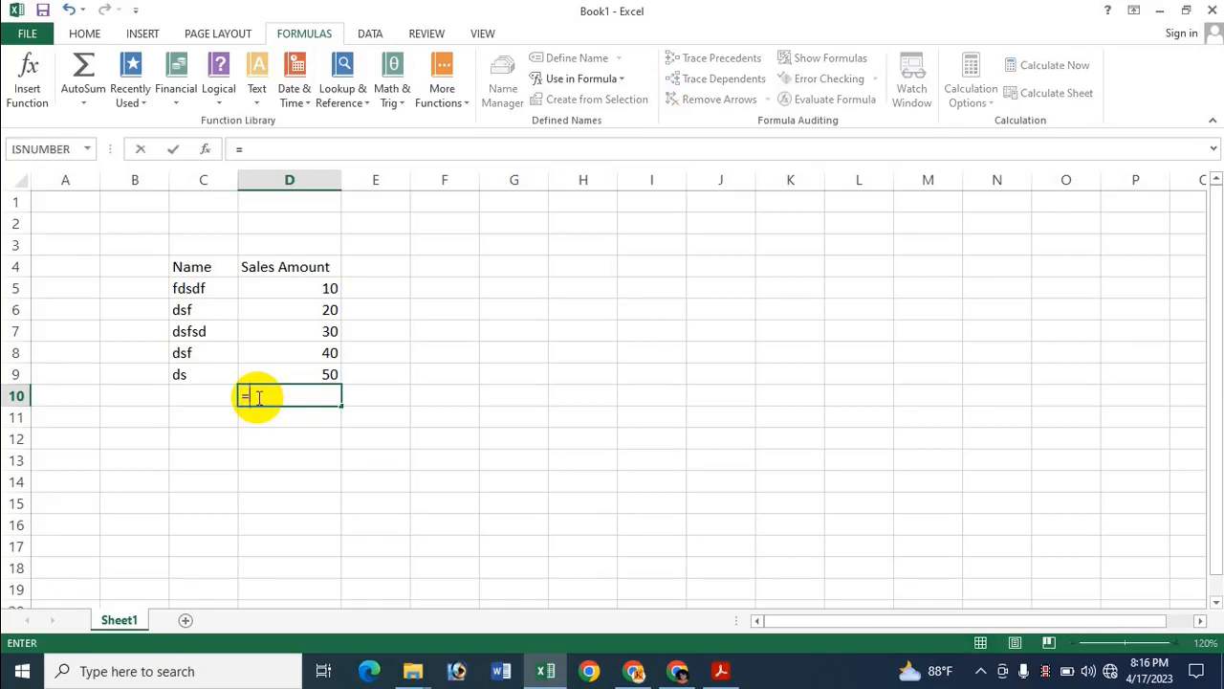
{"action": "type", "text": "Sum"}
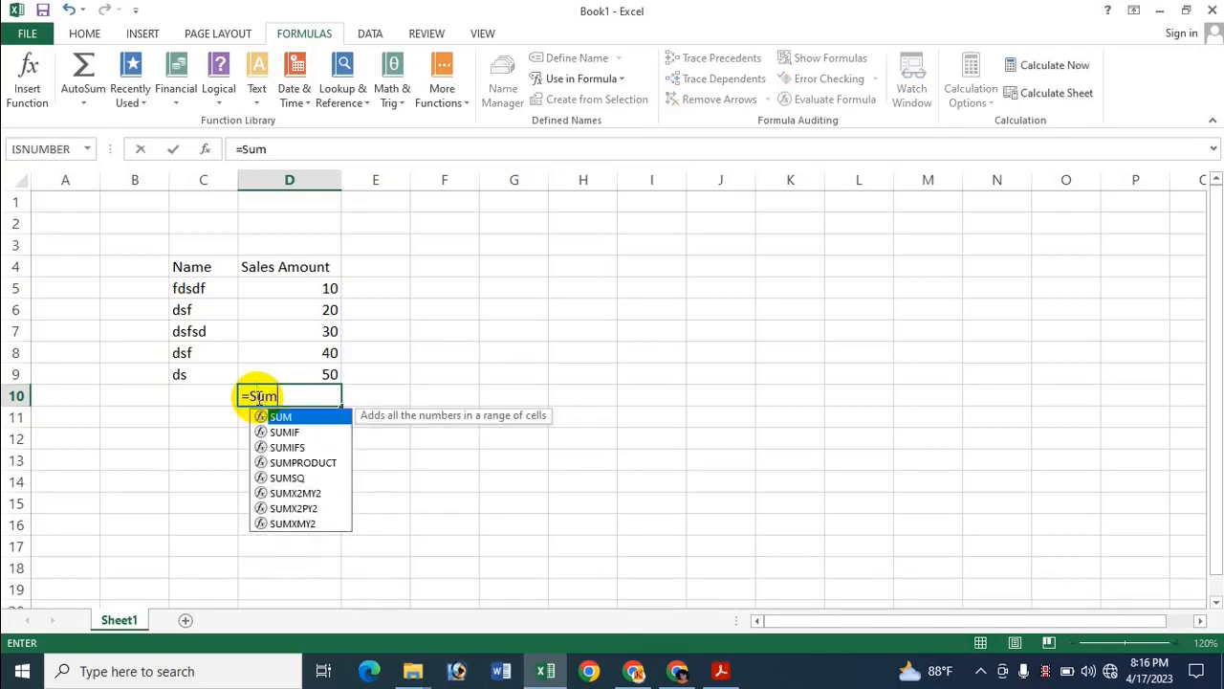
{"action": "key", "text": "Tab"}
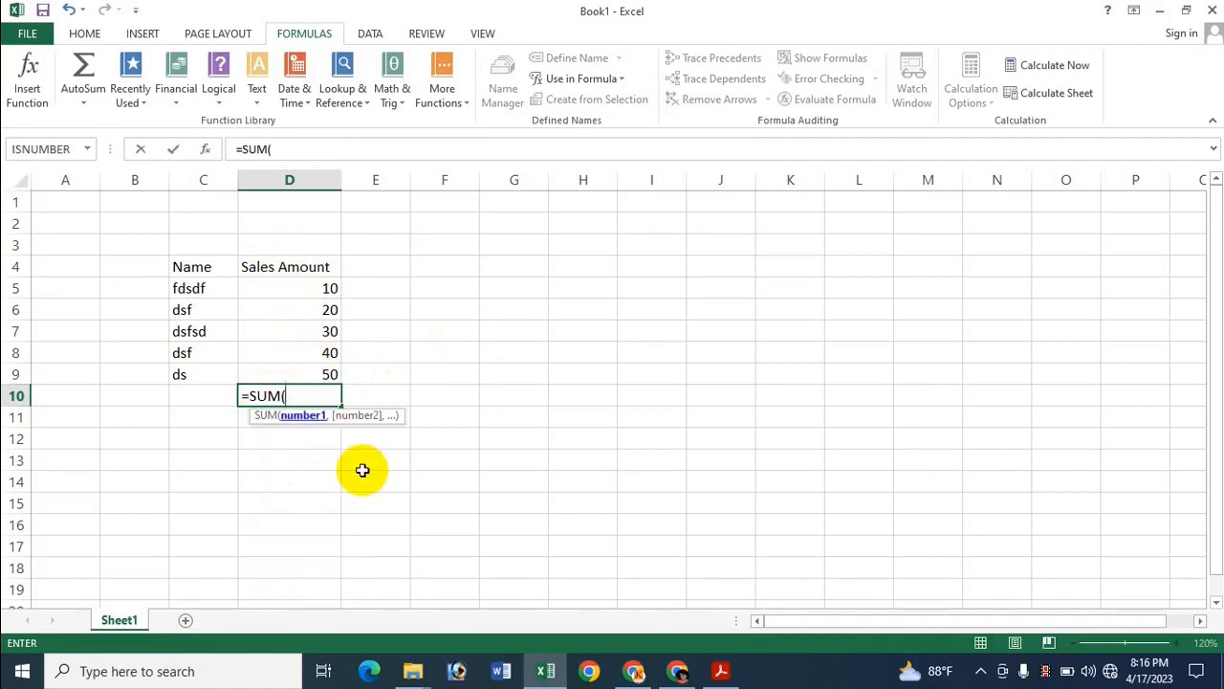
{"action": "type", "text": "S"}
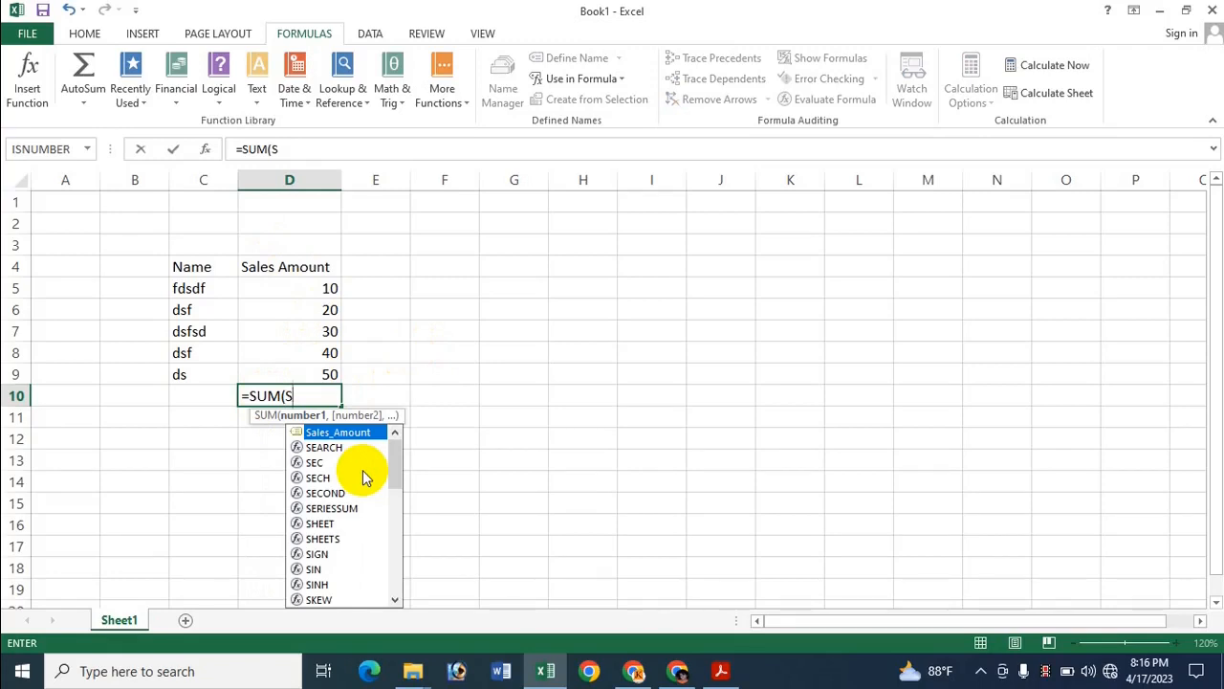
{"action": "double_click", "coordinate": [315, 433]}
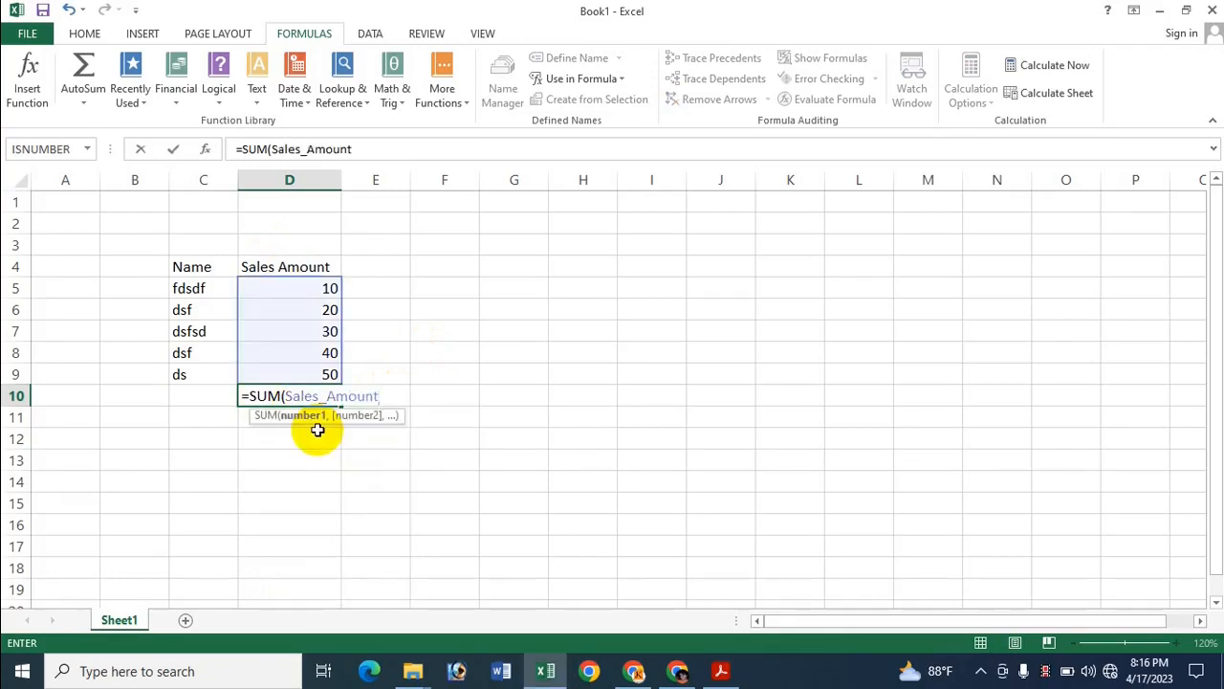
{"action": "key", "text": "Return"}
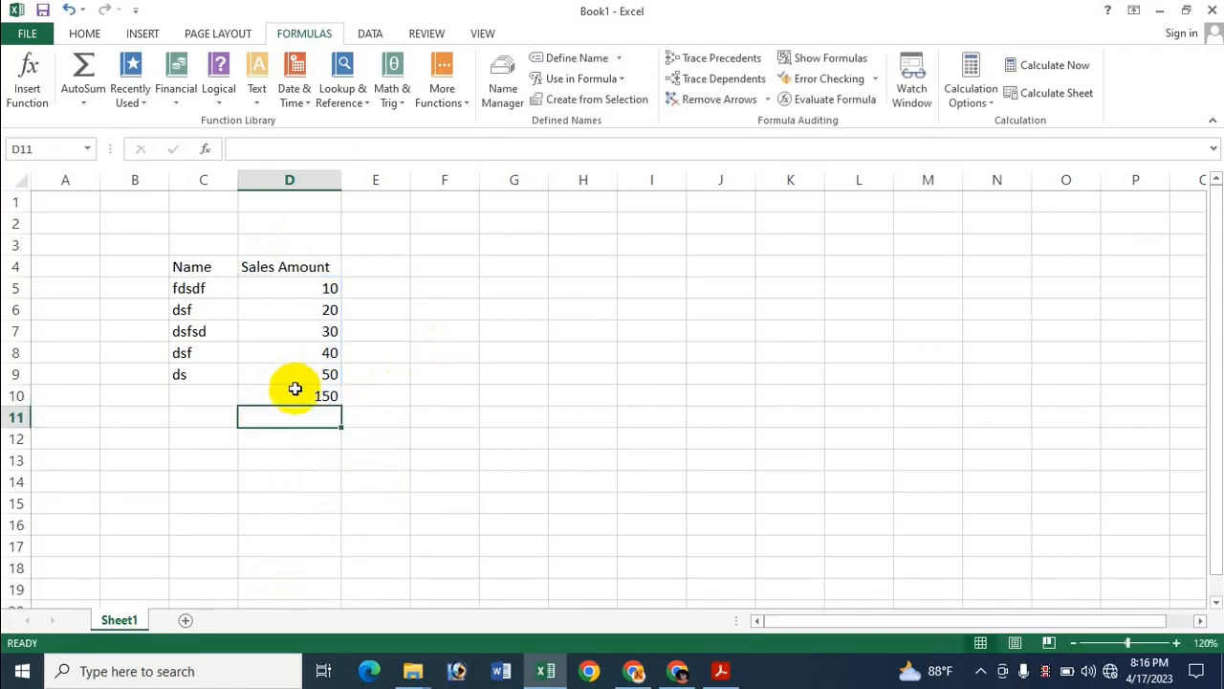
{"action": "left_click", "coordinate": [297, 390]}
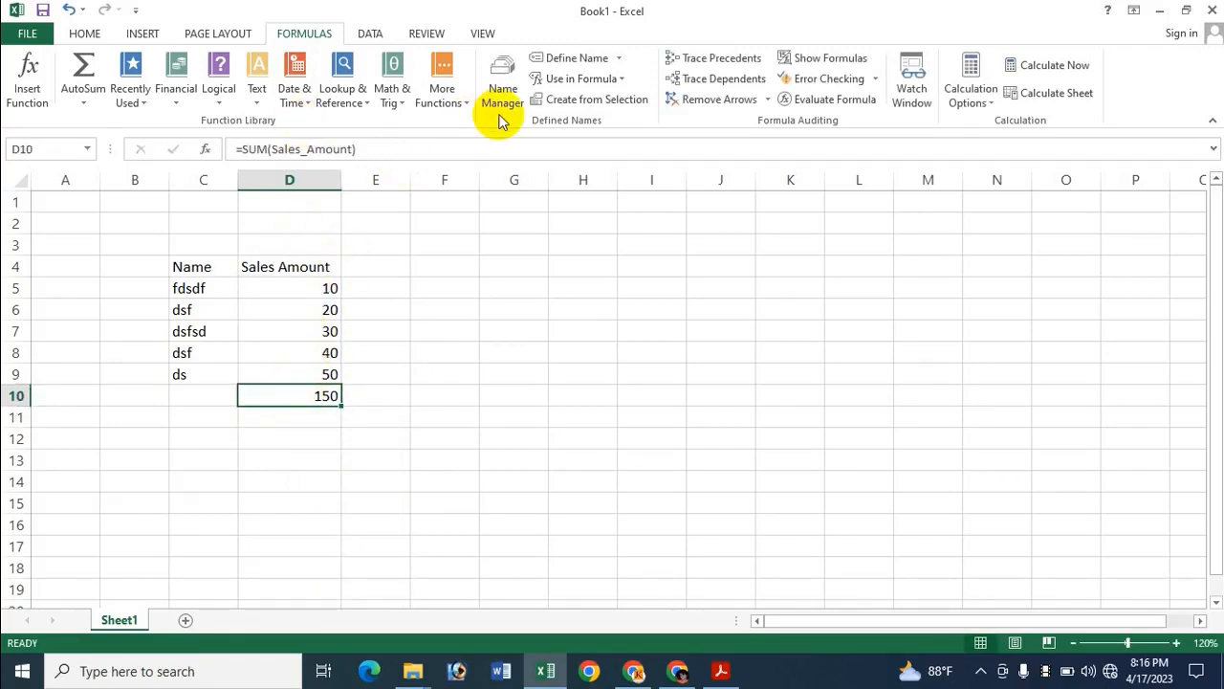
{"action": "key", "text": "Delete"}
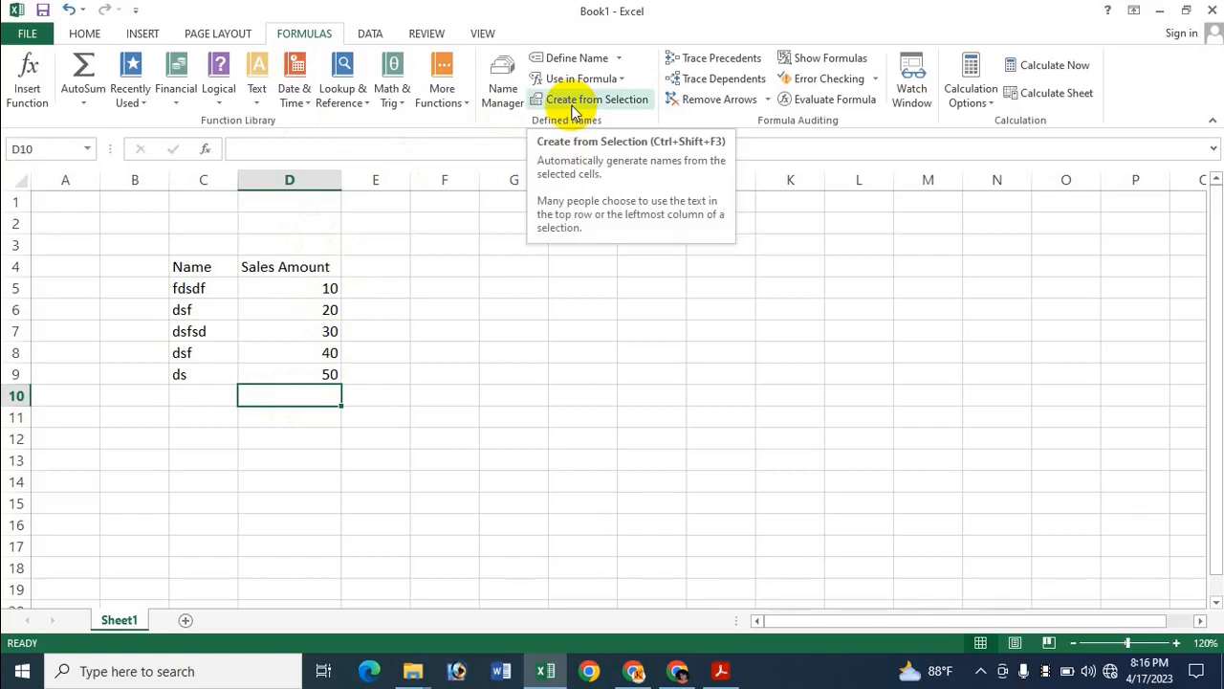
Enter a SUM formula in cell D10 with Sales_Amount inserted through Use in Formula, and clear the cell again.
{"action": "type", "text": "=Sum"}
{"action": "key", "text": "Tab"}
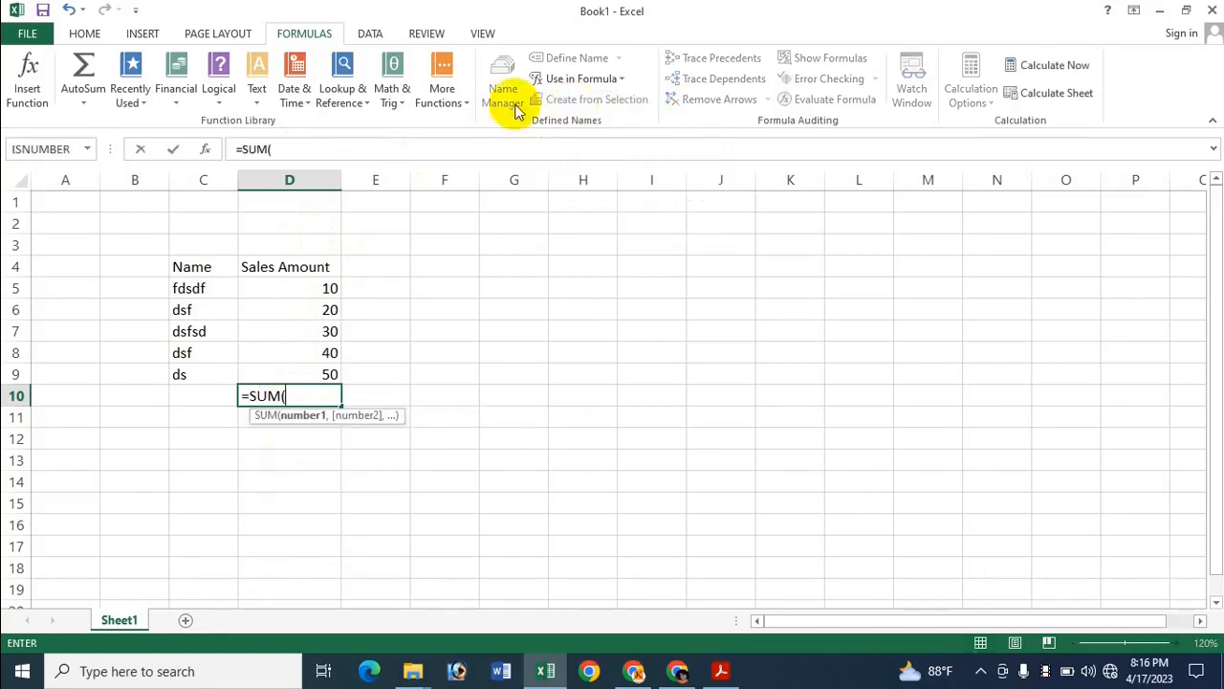
{"action": "left_click", "coordinate": [617, 80]}
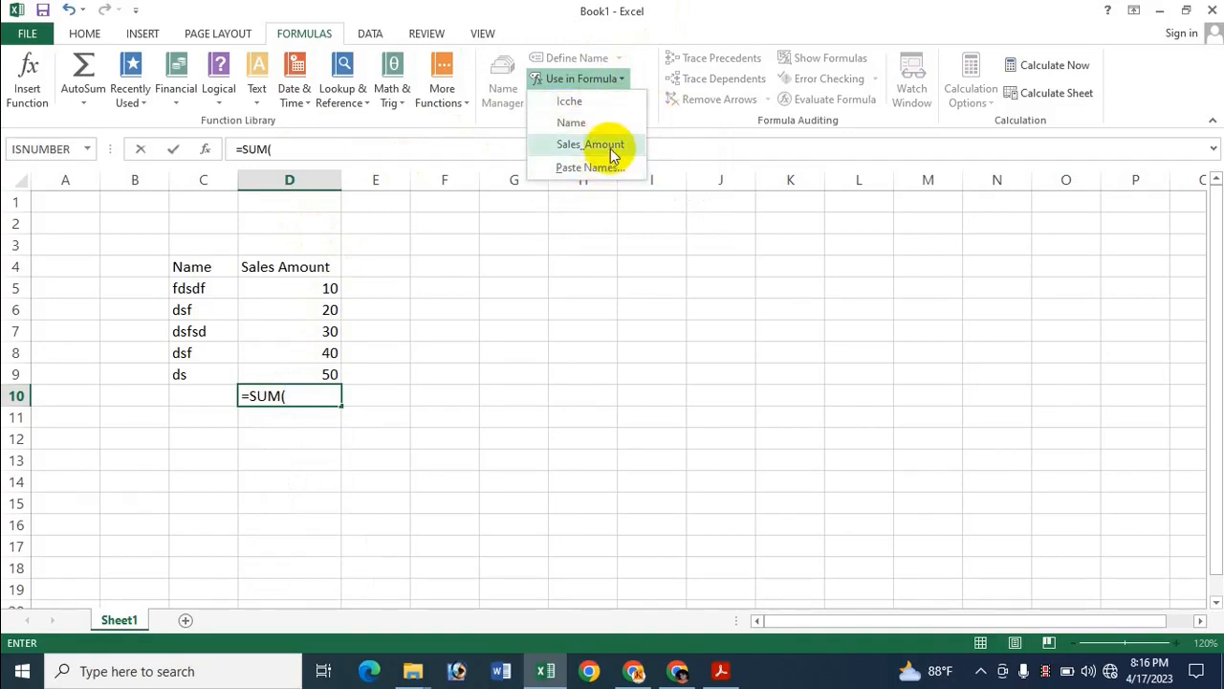
{"action": "left_click", "coordinate": [601, 145]}
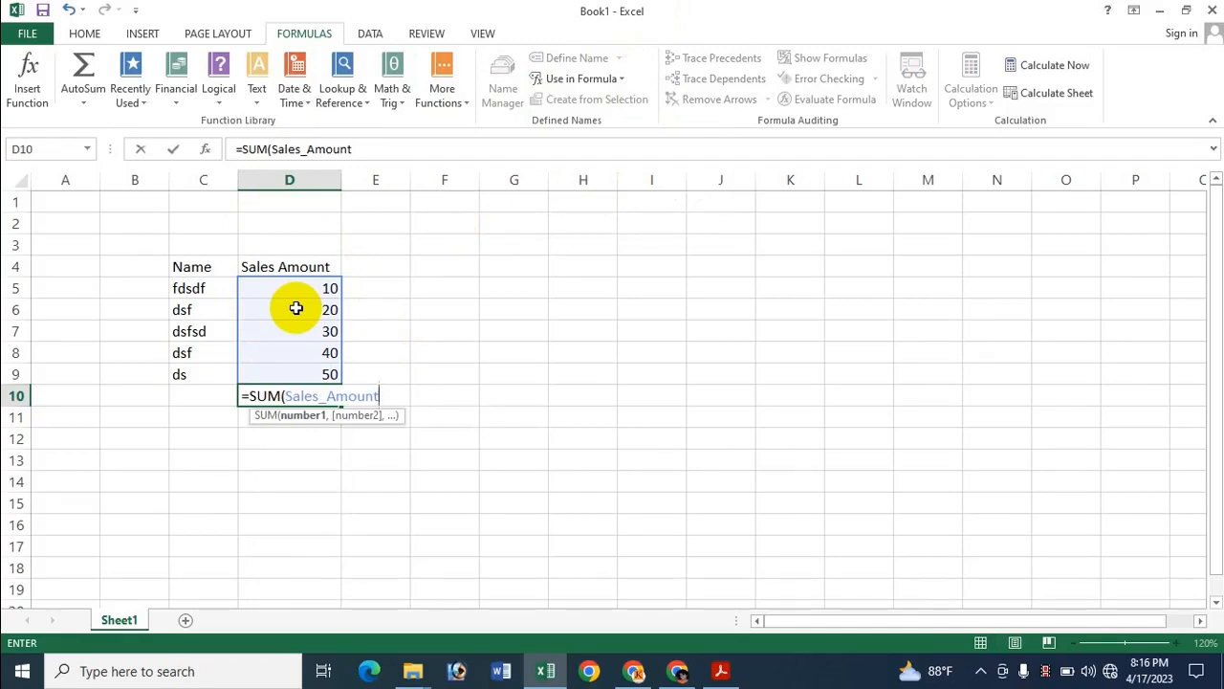
{"action": "key", "text": "Return"}
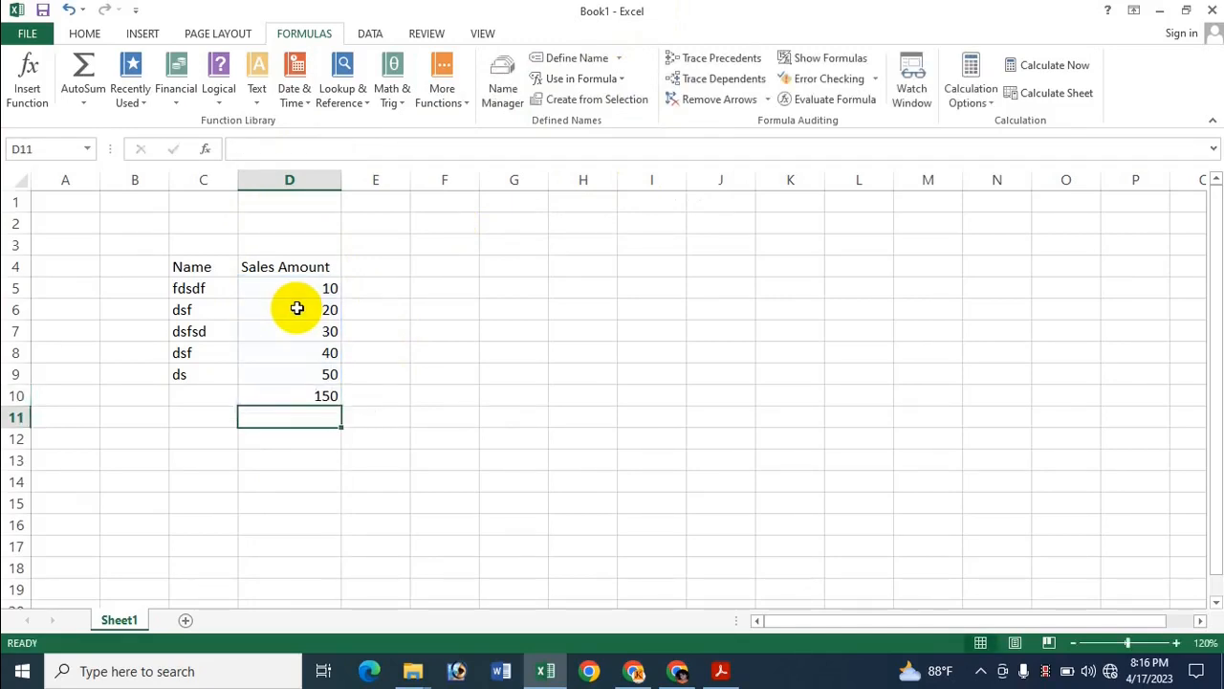
{"action": "left_click", "coordinate": [295, 398]}
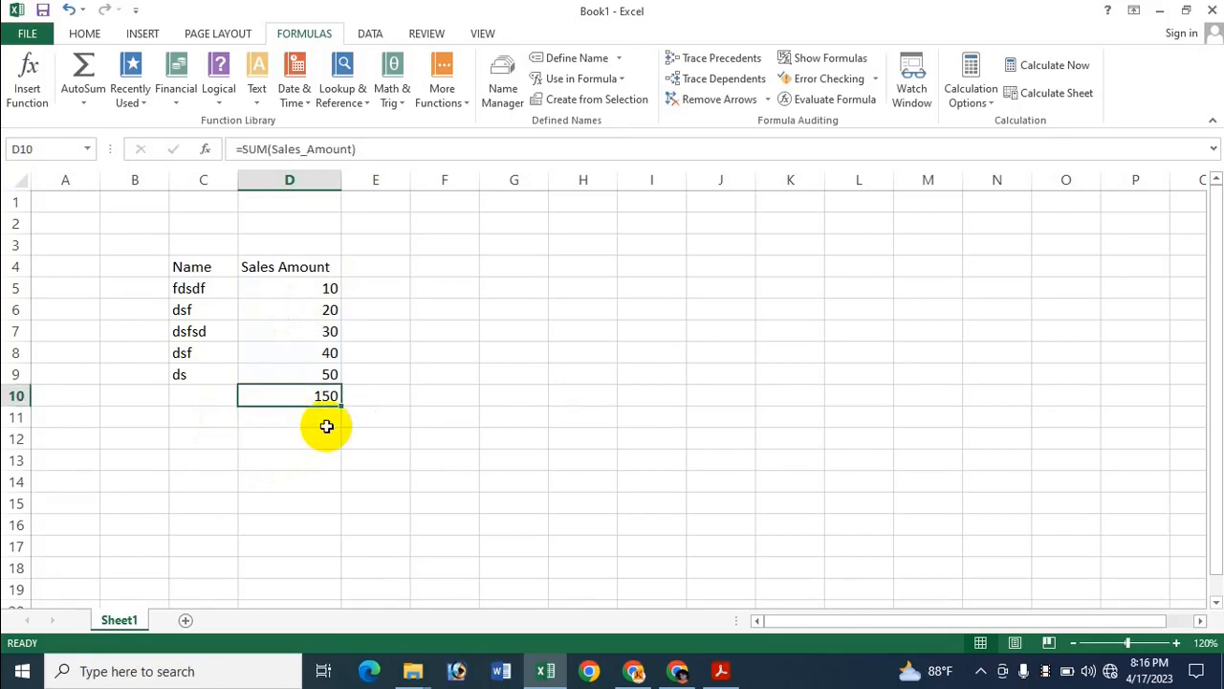
{"action": "key", "text": "Delete"}
Enter a SUM formula in cell D10 with Sales_Amount inserted through Paste Names, and clear the cell again.
{"action": "type", "text": "=Sum"}
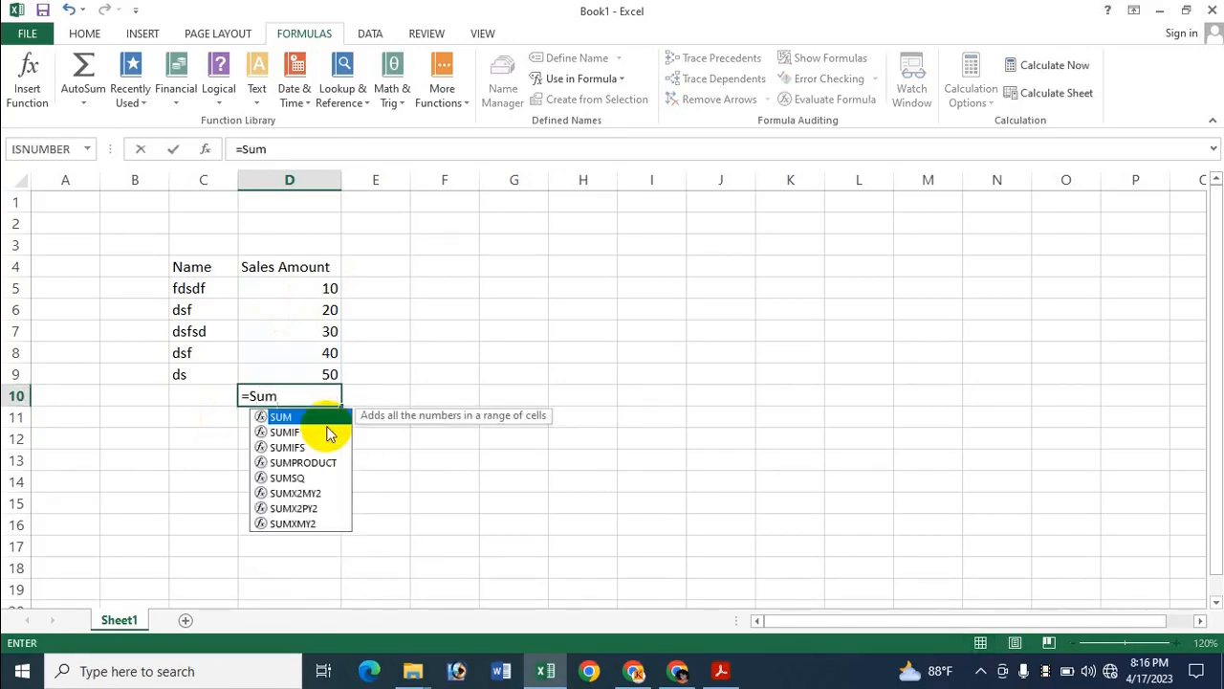
{"action": "double_click", "coordinate": [325, 421]}
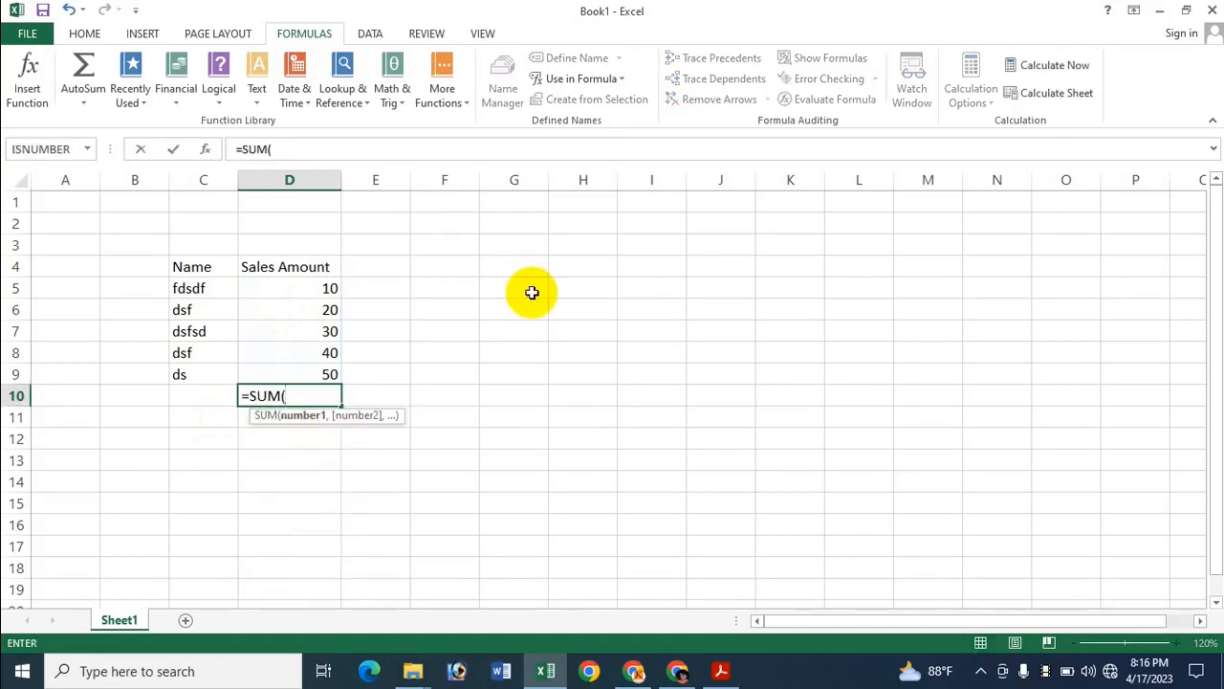
{"action": "left_click", "coordinate": [618, 77]}
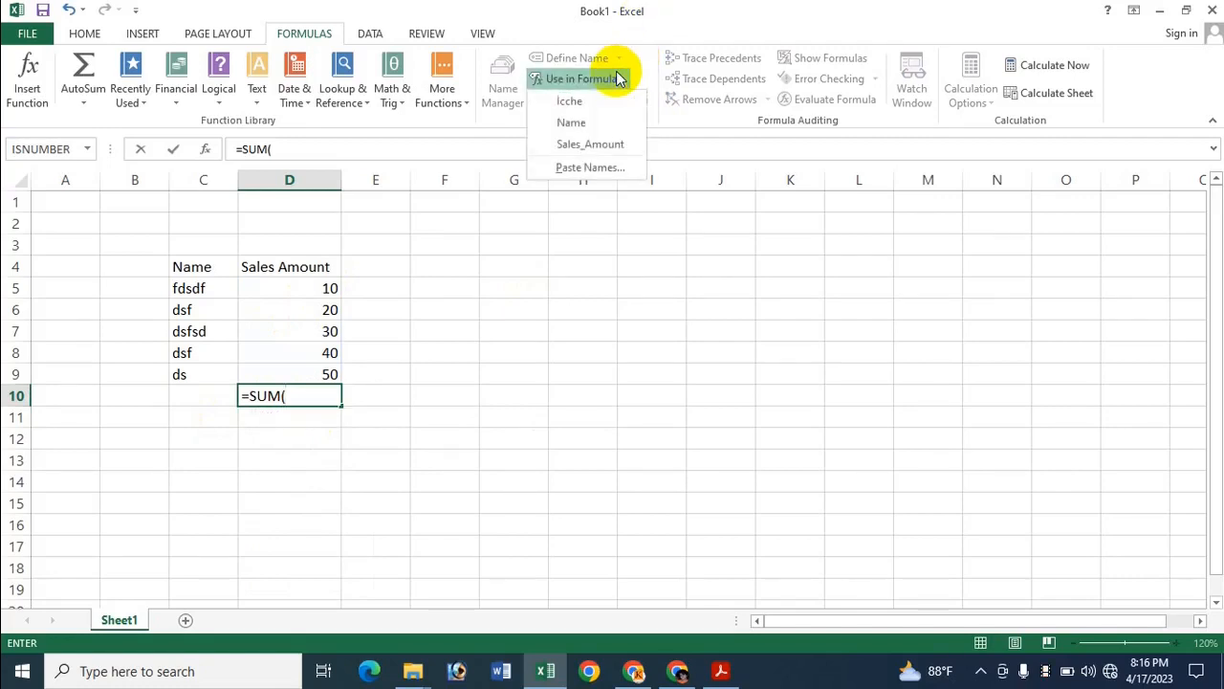
{"action": "left_click", "coordinate": [603, 168]}
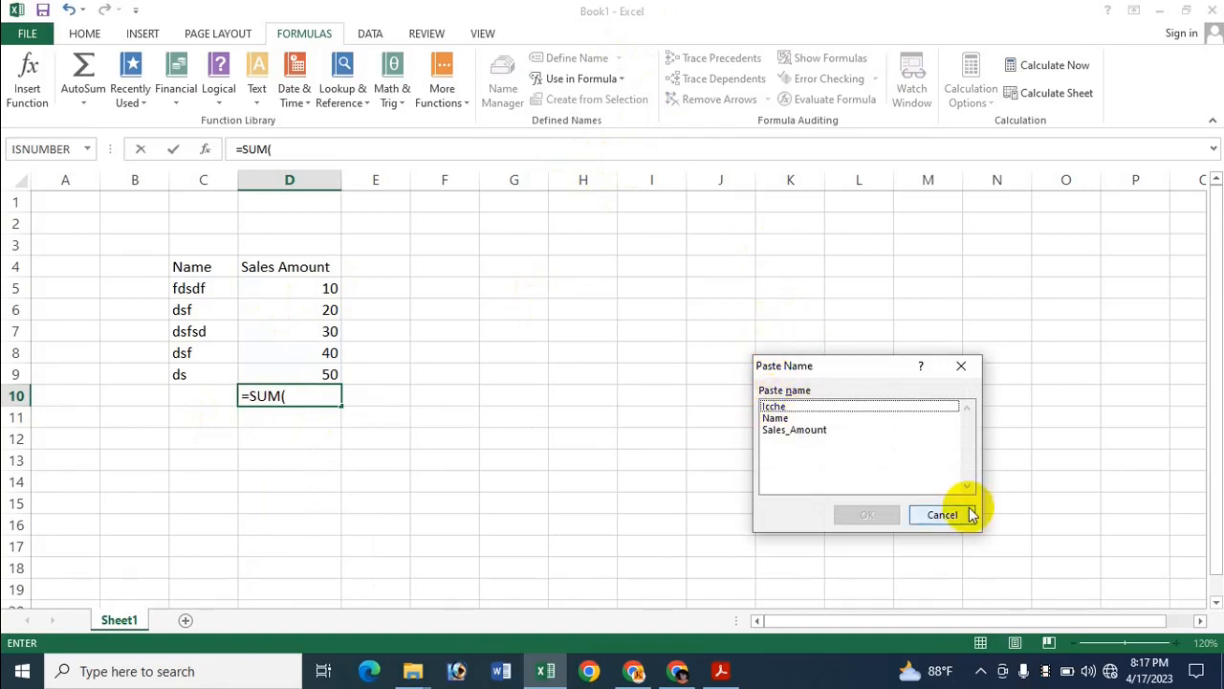
{"action": "left_click", "coordinate": [843, 409]}
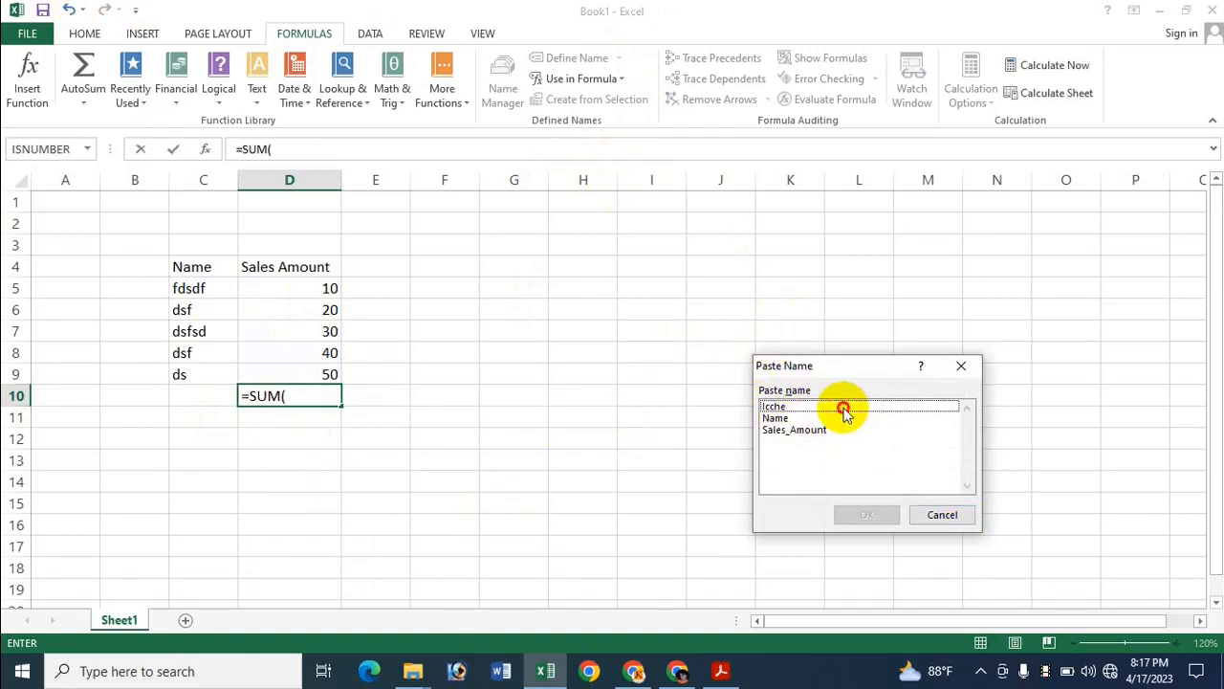
{"action": "left_click", "coordinate": [838, 429]}
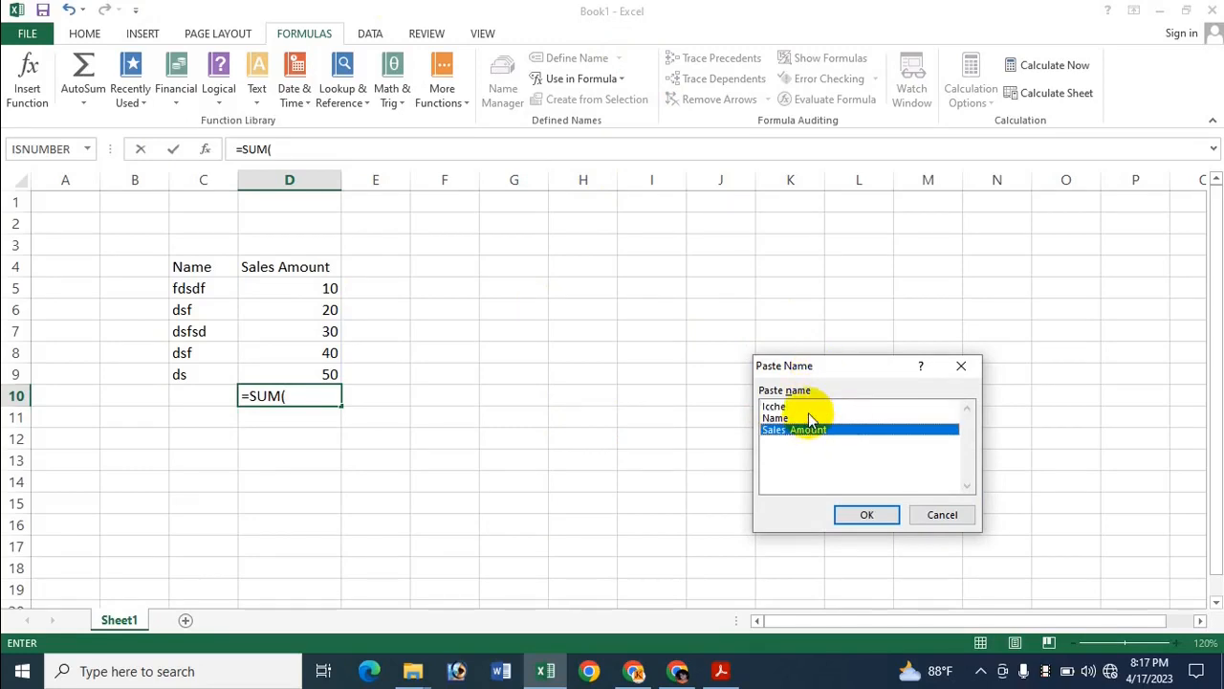
{"action": "left_click", "coordinate": [810, 418]}
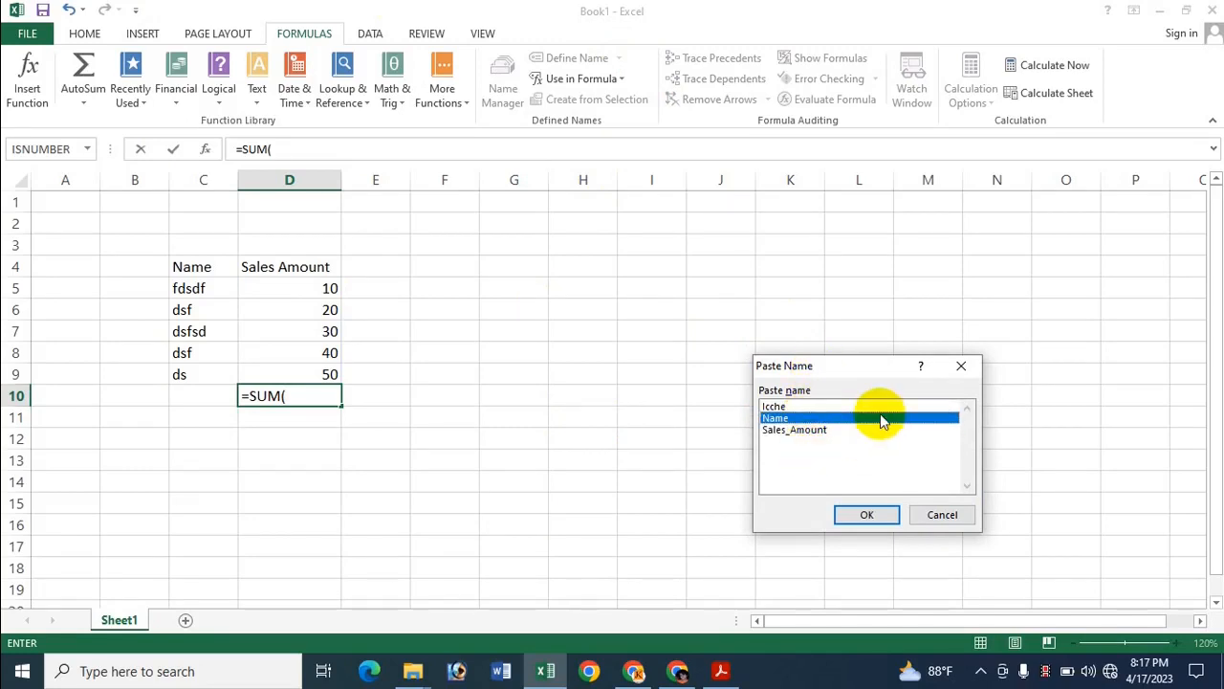
{"action": "left_click", "coordinate": [814, 432]}
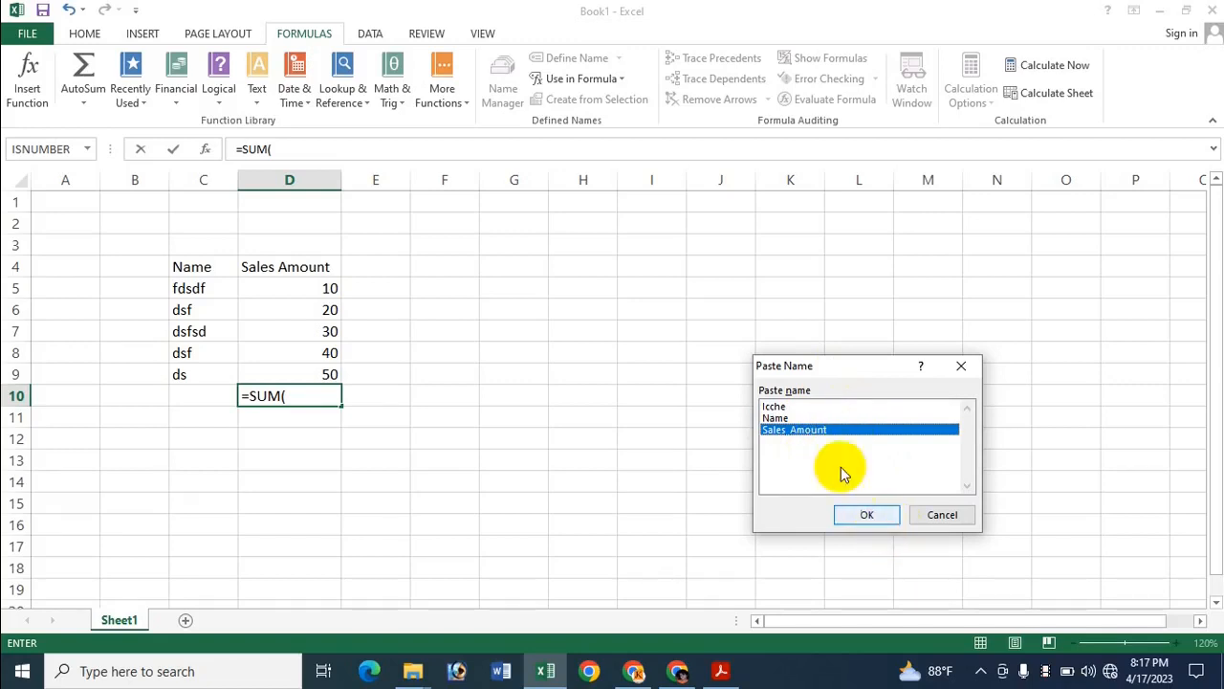
{"action": "left_click", "coordinate": [867, 514]}
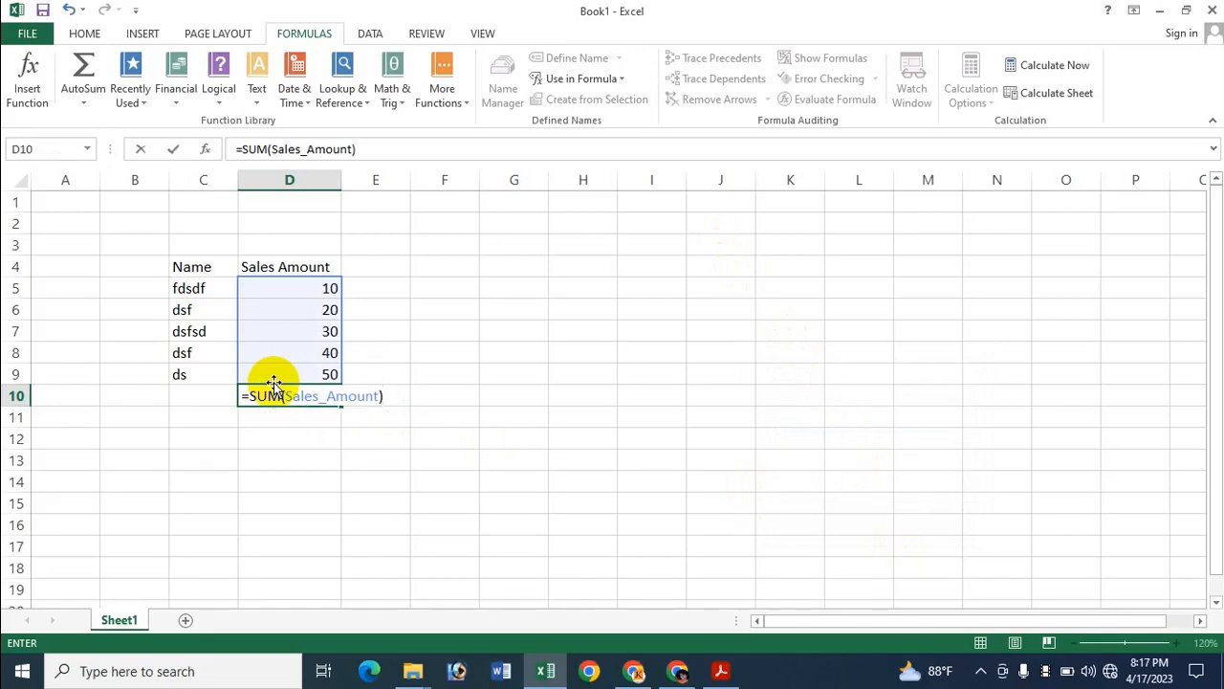
{"action": "key", "text": "Return"}
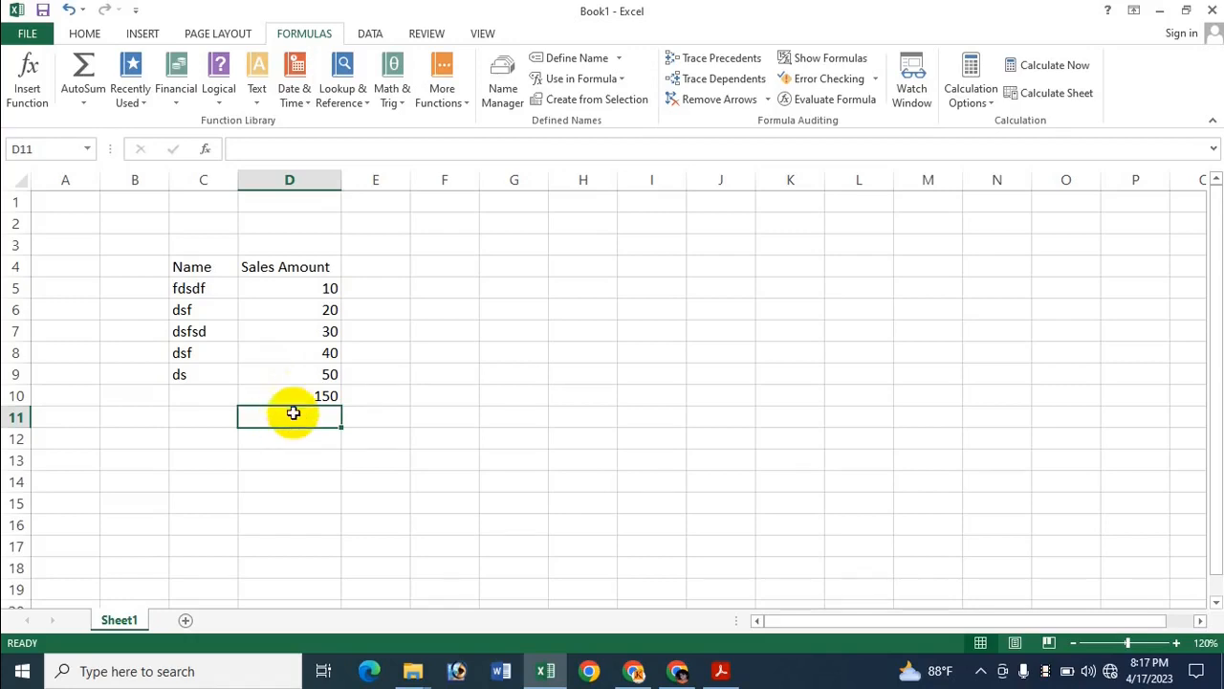
{"action": "left_click", "coordinate": [285, 395]}
{"action": "key", "text": "Delete"}
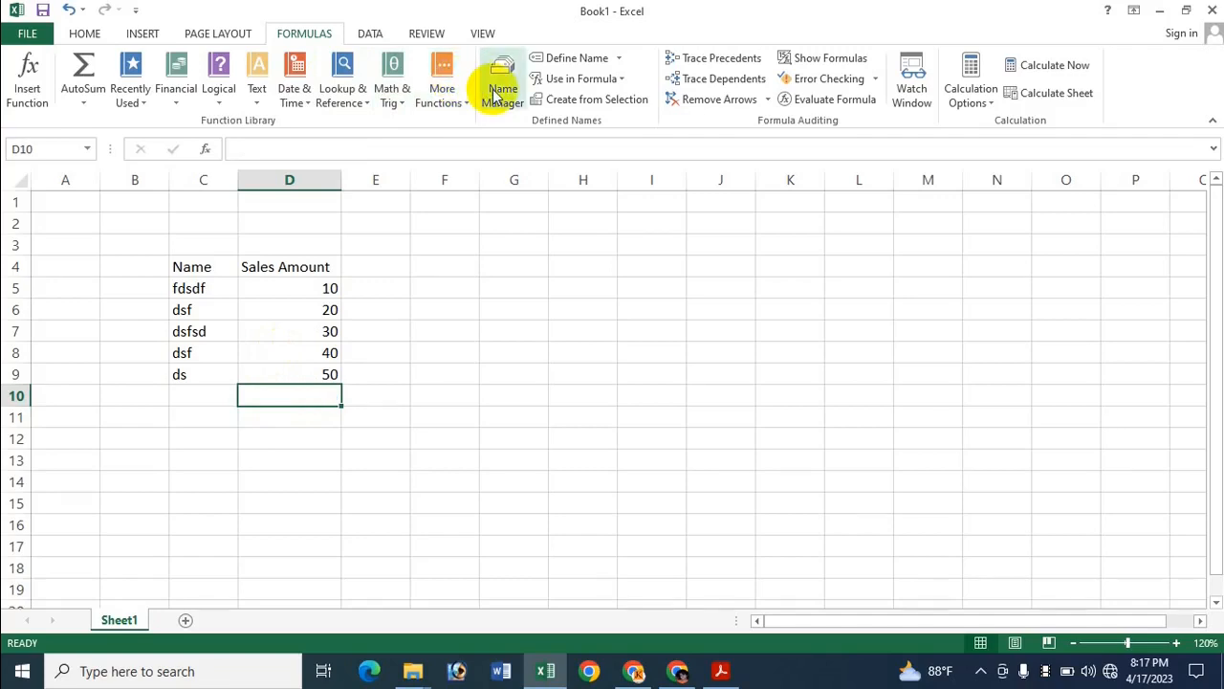
Examine the New Name settings and the definition of the name Name in the Name Manager without saving any changes.
{"action": "left_click", "coordinate": [494, 94]}
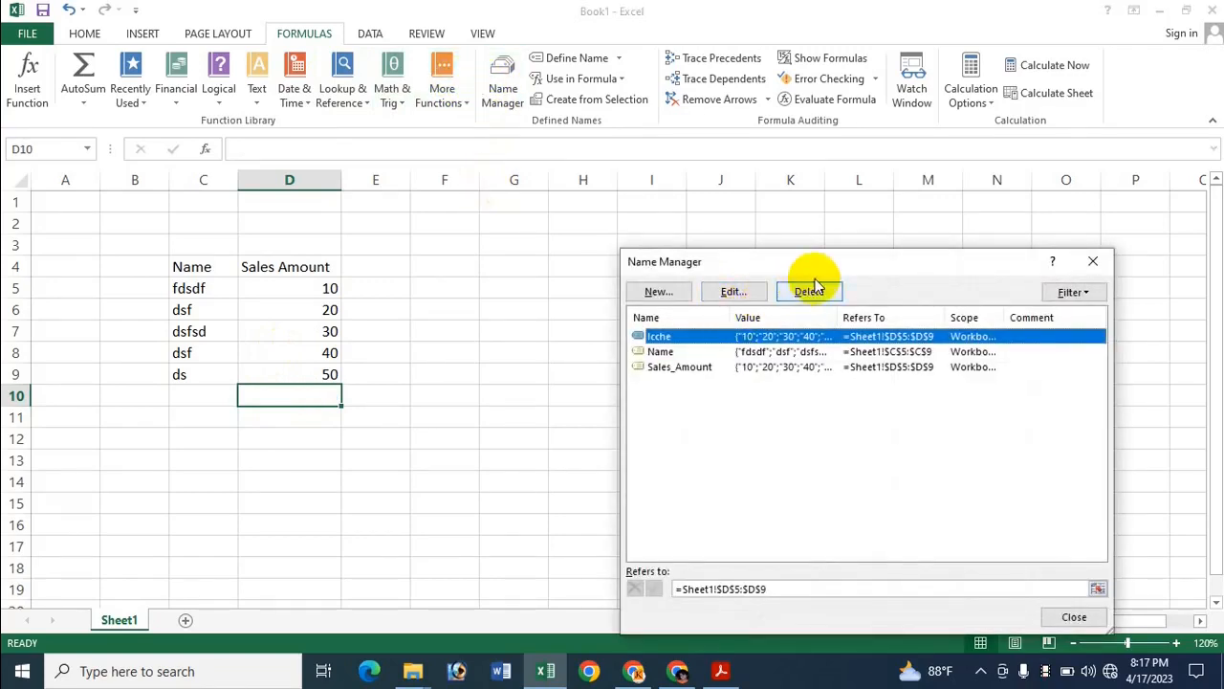
{"action": "left_click", "coordinate": [632, 292]}
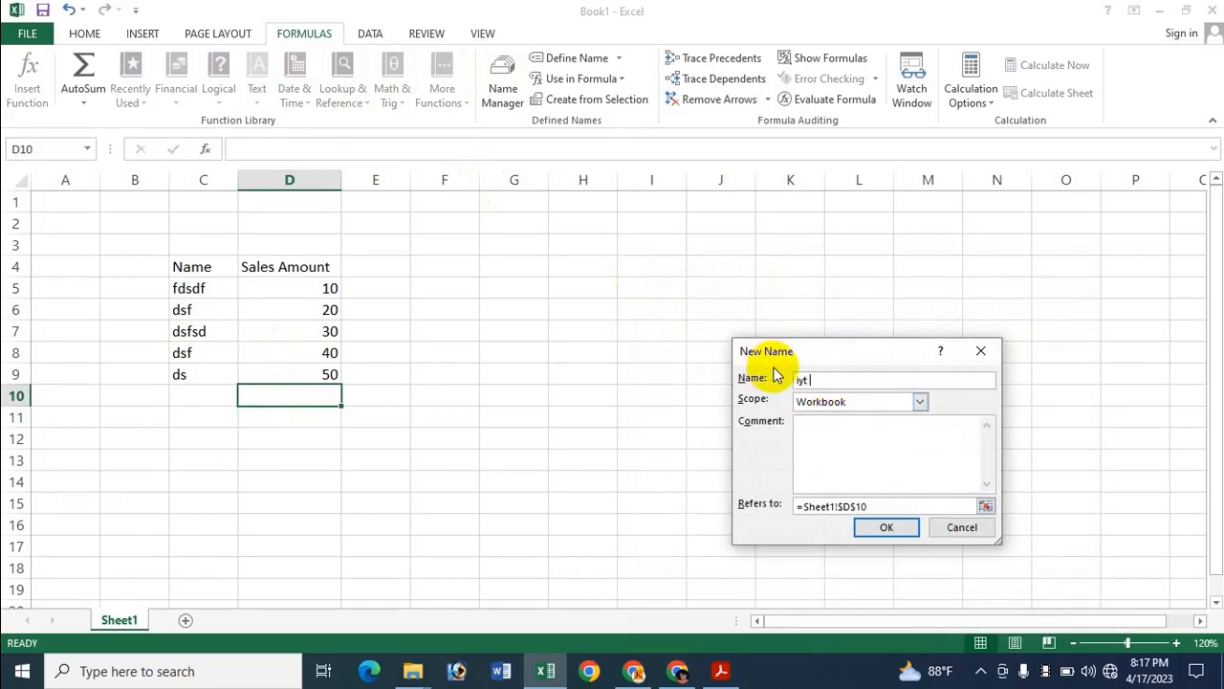
{"action": "left_click", "coordinate": [955, 529]}
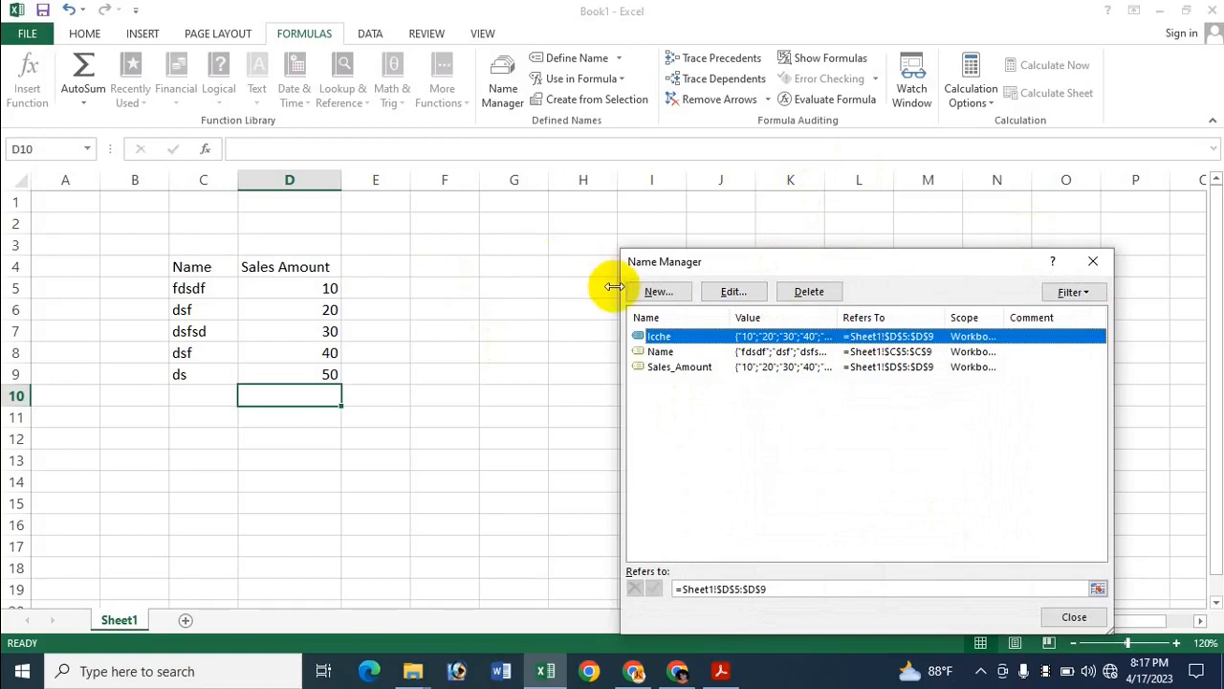
{"action": "left_click", "coordinate": [671, 339]}
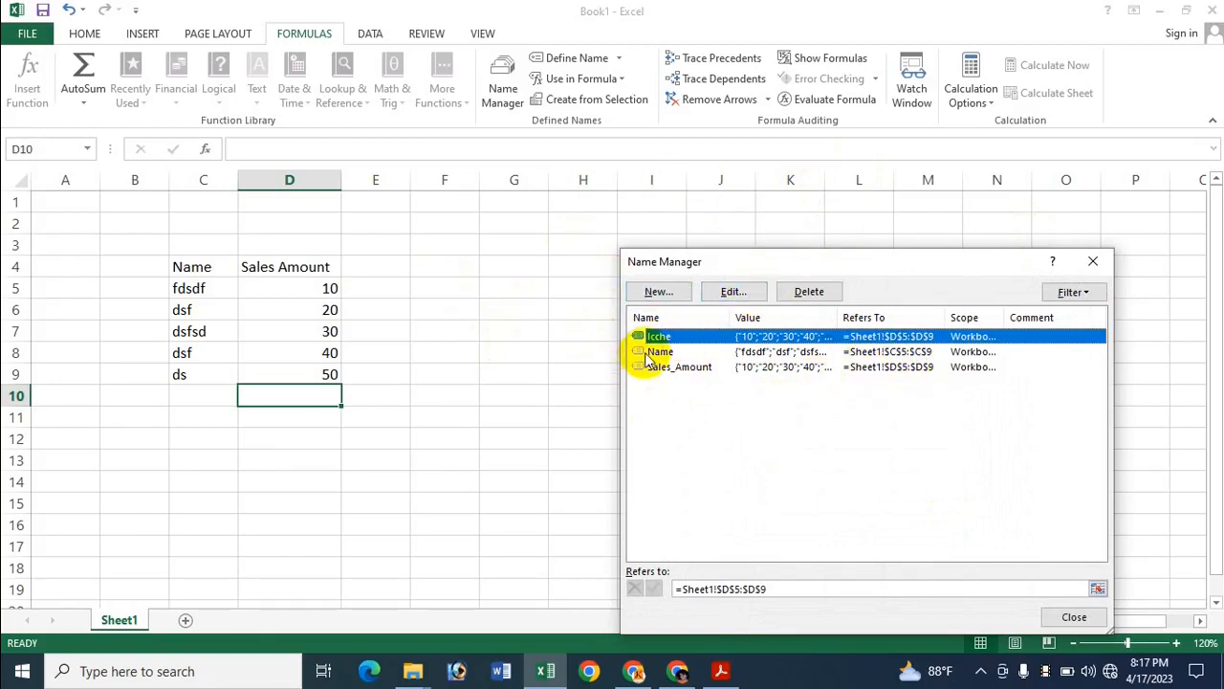
{"action": "left_click", "coordinate": [650, 351]}
{"action": "left_click", "coordinate": [742, 294]}
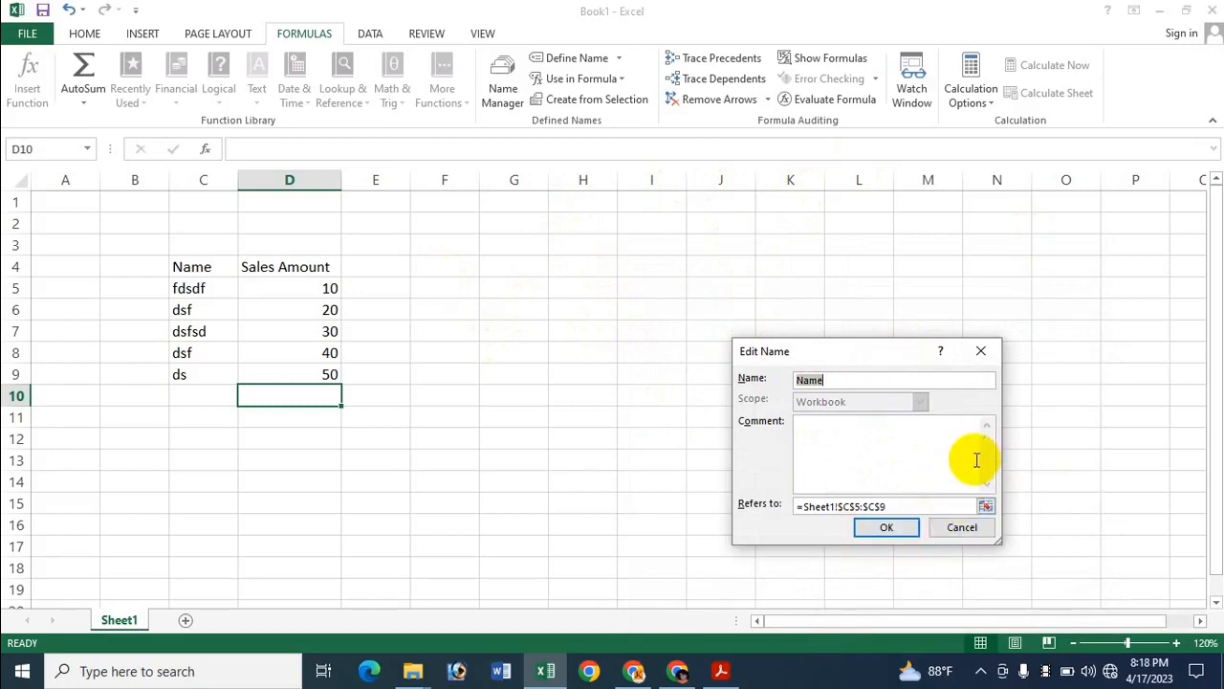
{"action": "left_click", "coordinate": [962, 529]}
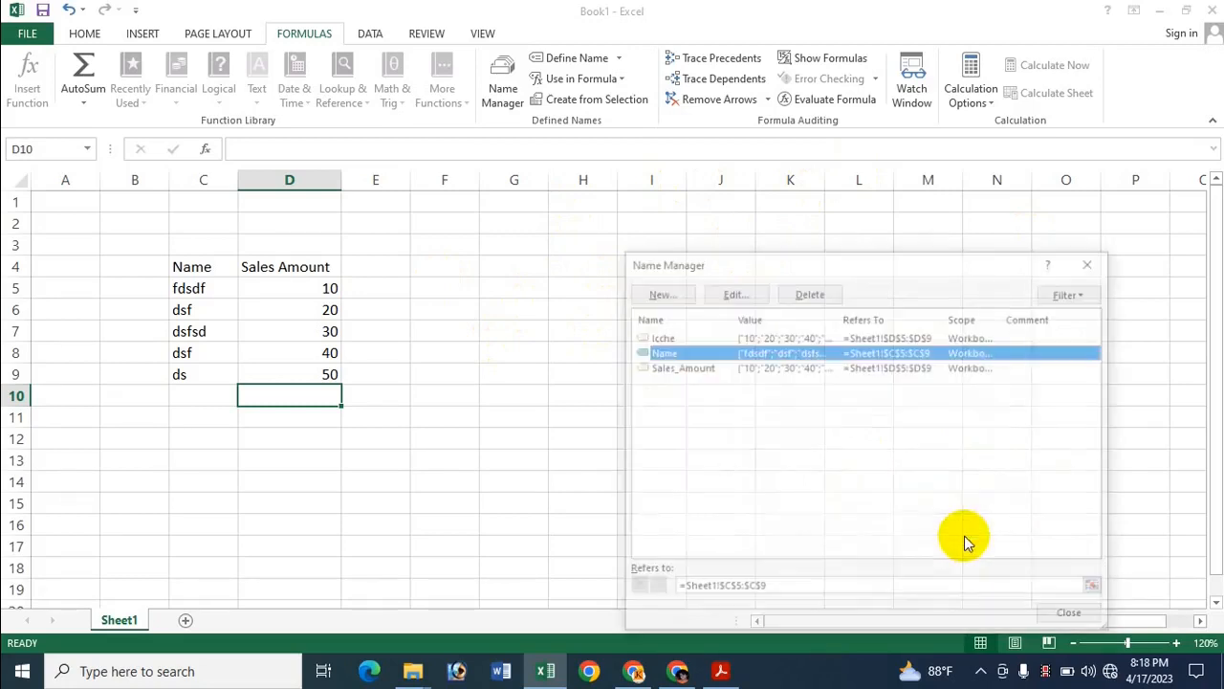
Delete the defined name Name in the Name Manager and close the manager.
{"action": "left_click", "coordinate": [681, 338]}
{"action": "left_click", "coordinate": [690, 352]}
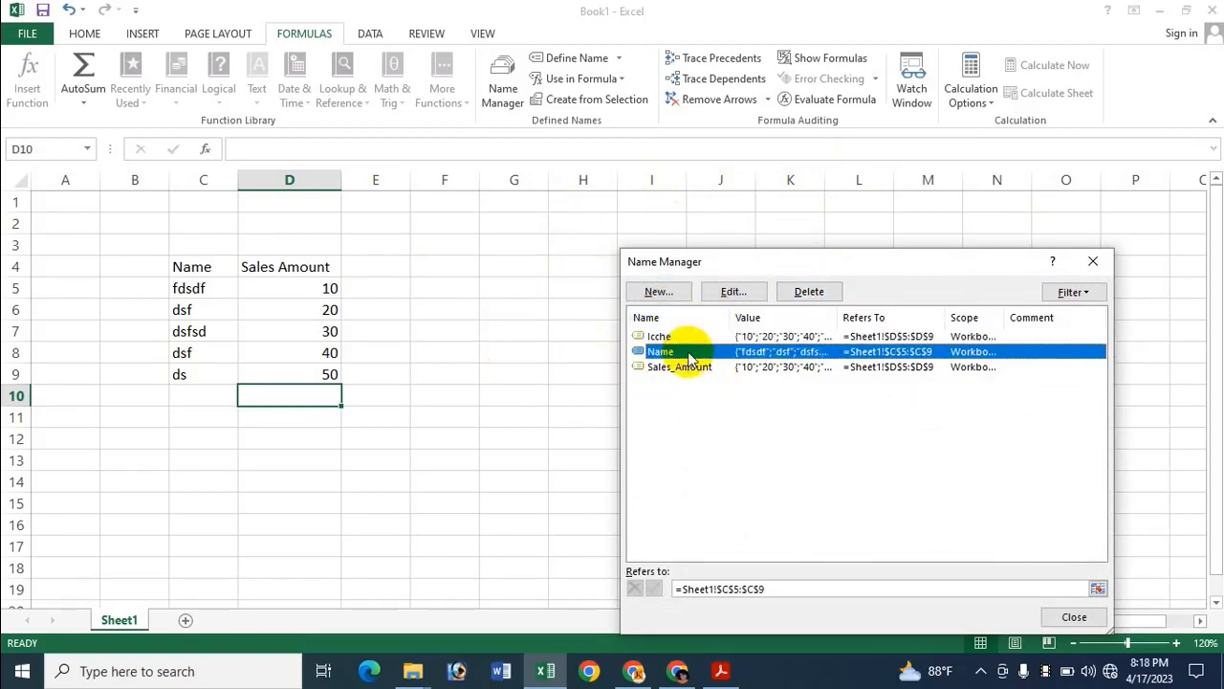
{"action": "left_click", "coordinate": [812, 292]}
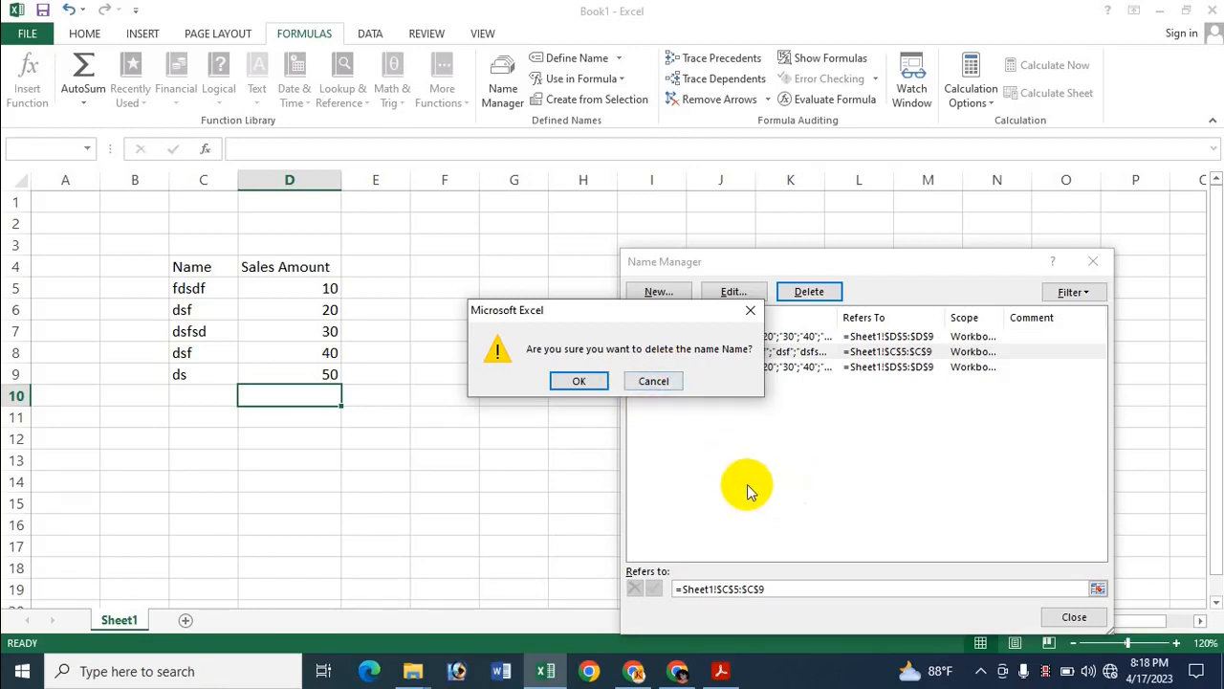
{"action": "left_click", "coordinate": [582, 380]}
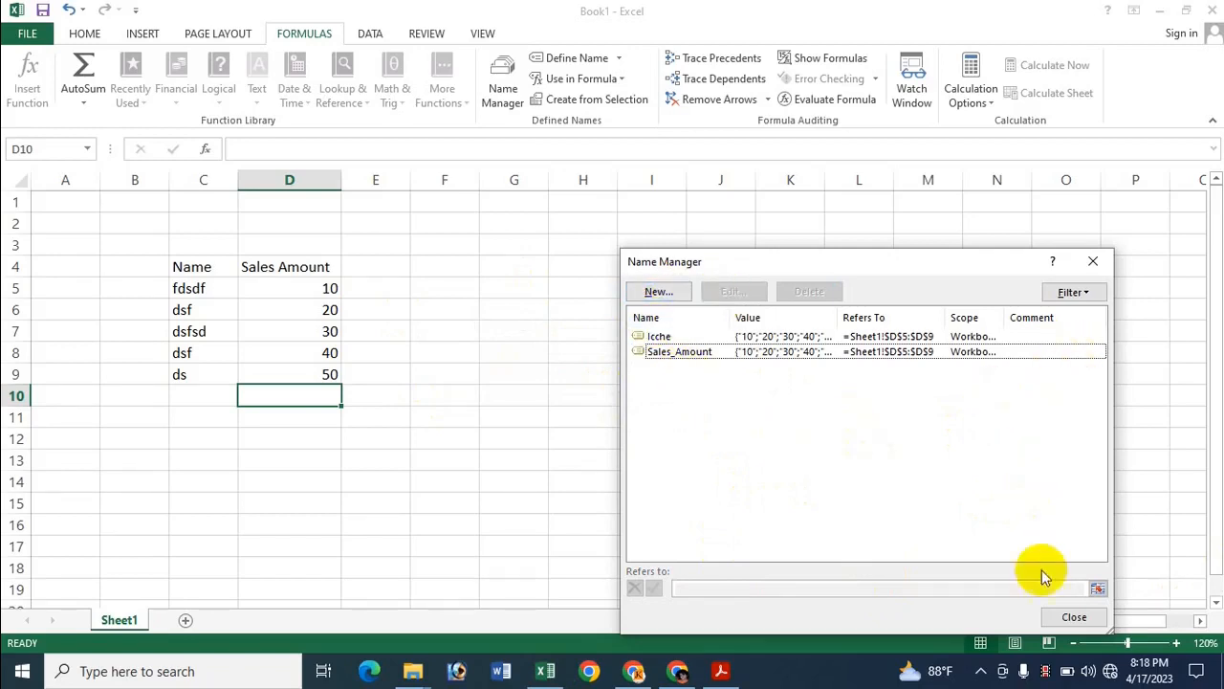
{"action": "left_click", "coordinate": [1073, 618]}
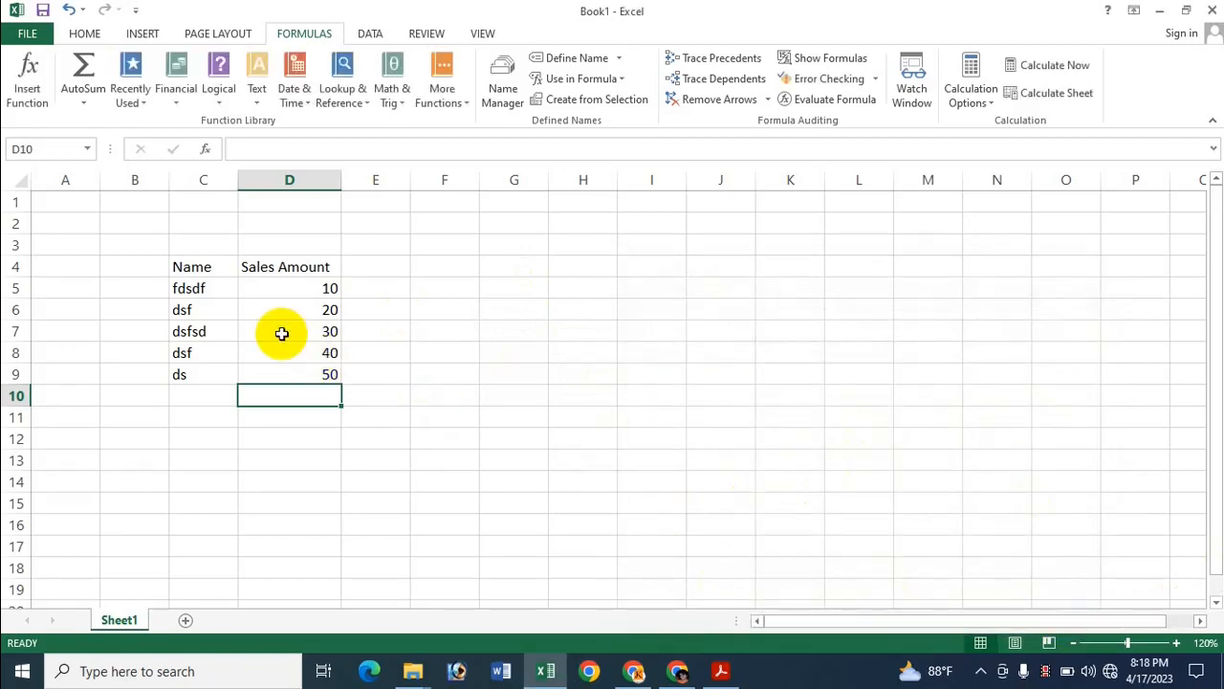
Start a SUM formula in cell D10 and check the suggestions for the deleted name Name.
{"action": "type", "text": "=S"}
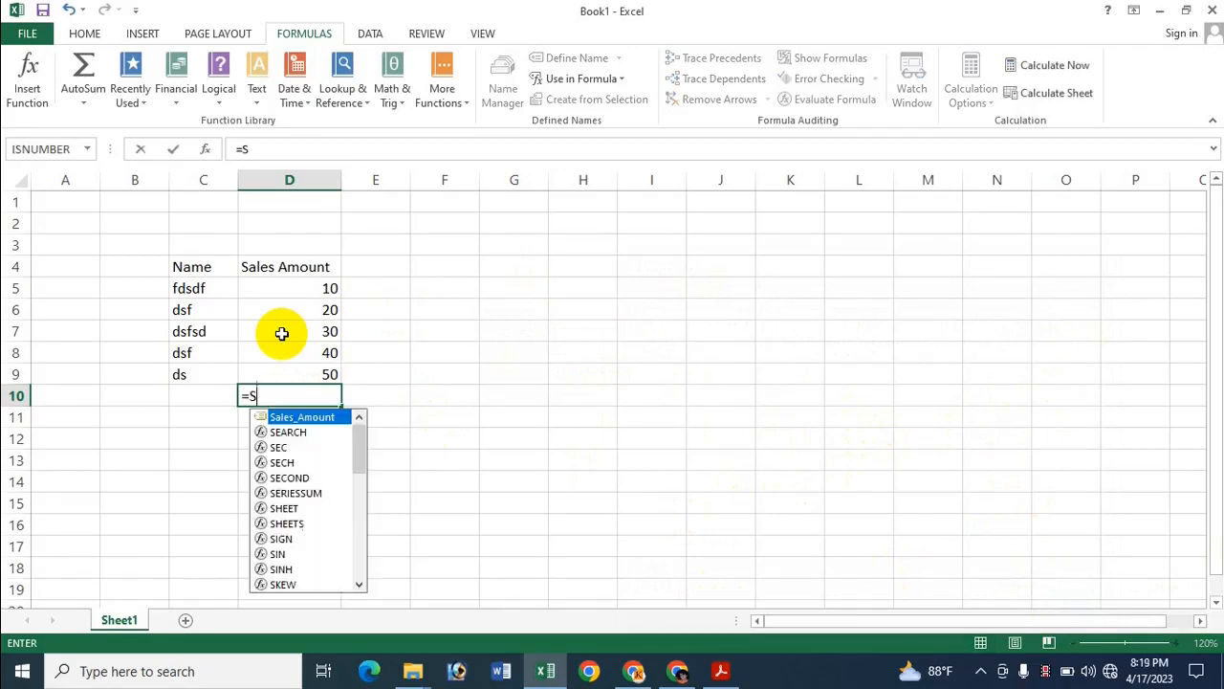
{"action": "type", "text": "um"}
{"action": "key", "text": "Tab"}
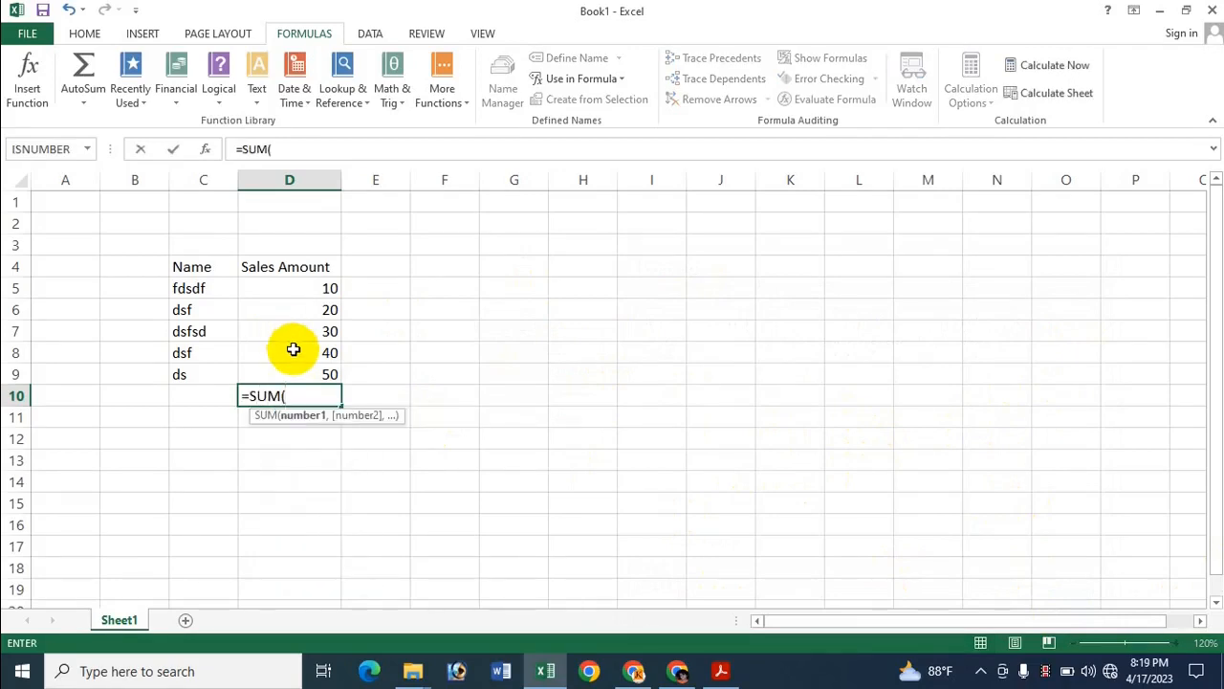
{"action": "type", "text": "Na"}
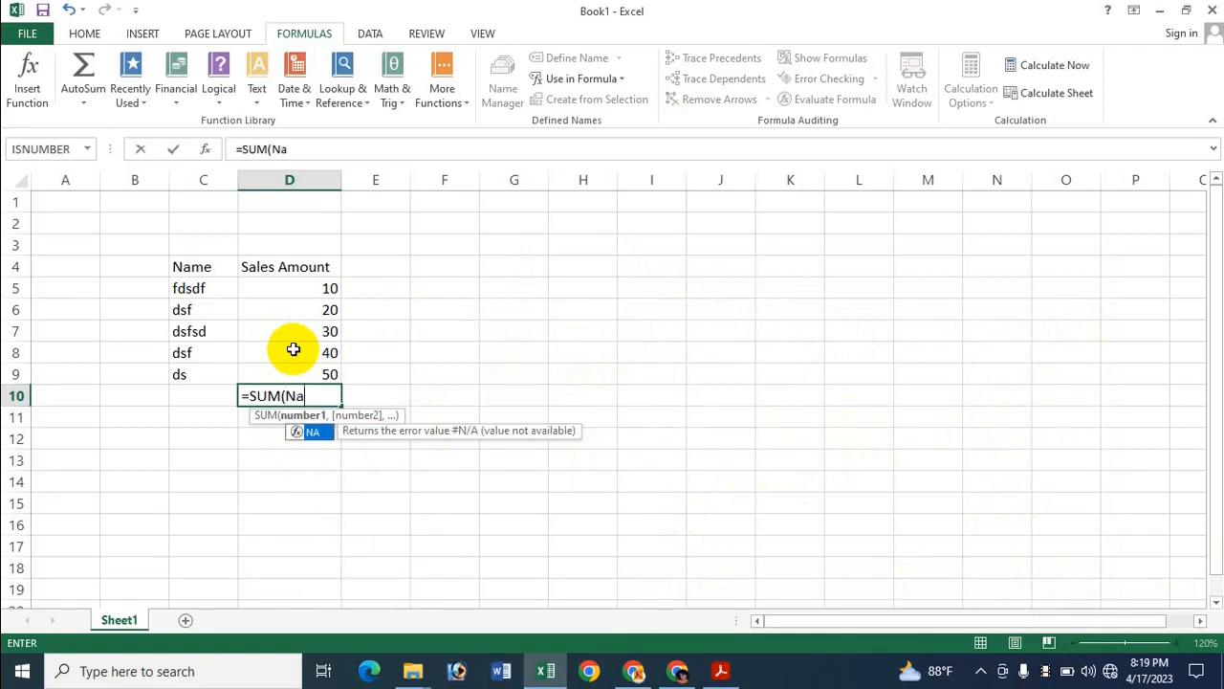
{"action": "key", "text": "BackSpace"}
{"action": "key", "text": "BackSpace"}
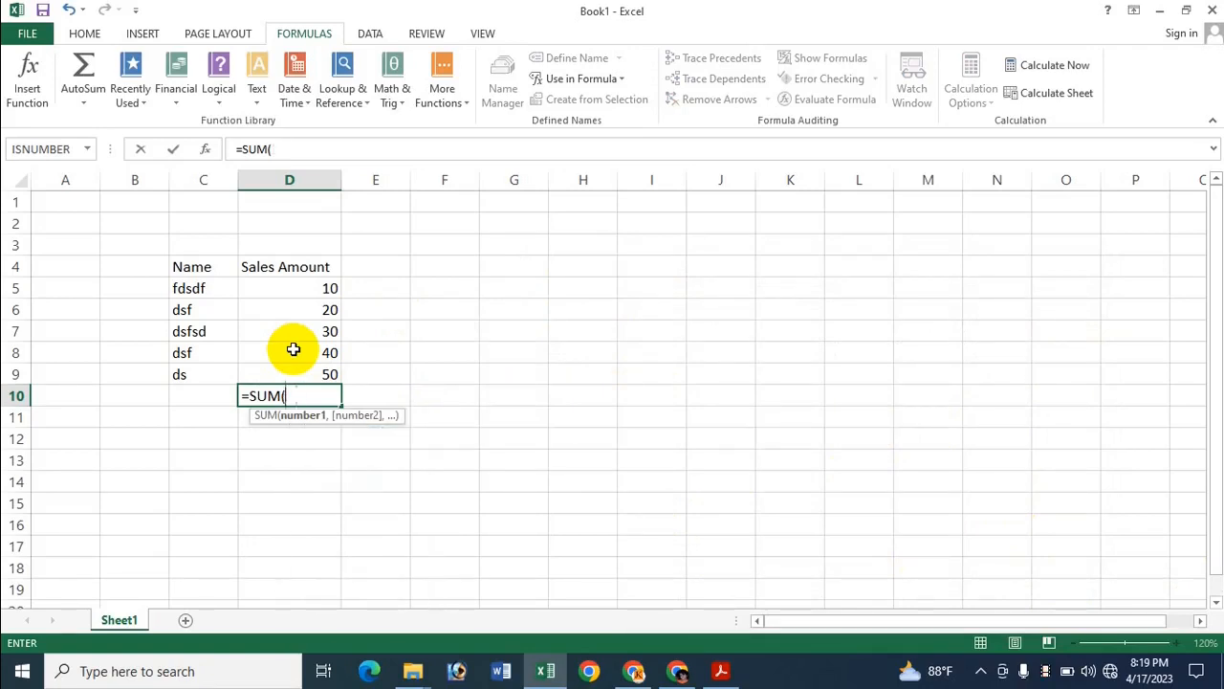
Check the Use in Formula and Paste Name lists for the deleted name without inserting any, and discard the unfinished formula in D10.
{"action": "left_click", "coordinate": [598, 90]}
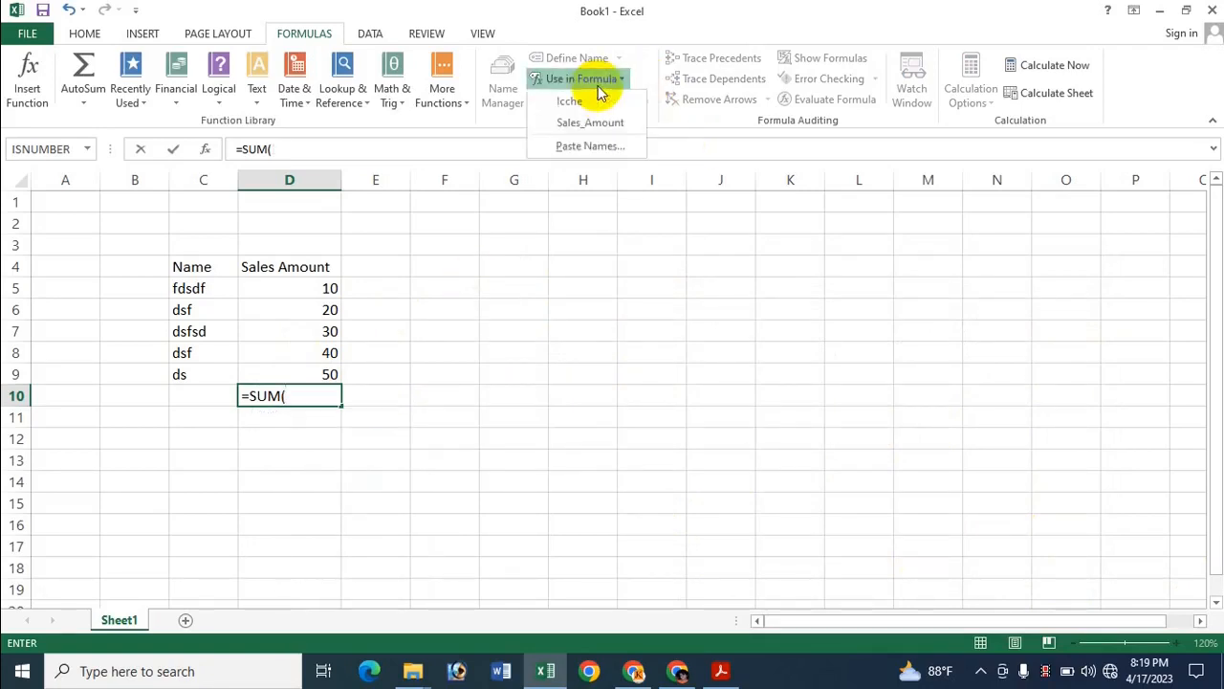
{"action": "left_click", "coordinate": [585, 149]}
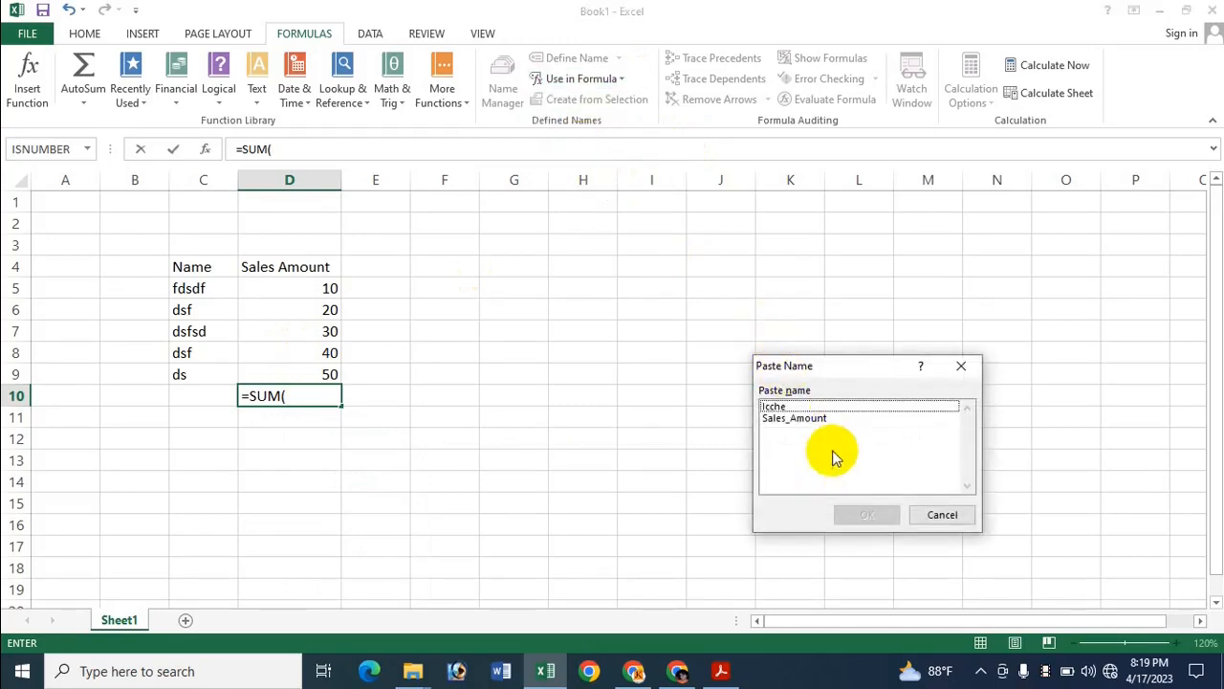
{"action": "left_click", "coordinate": [840, 418]}
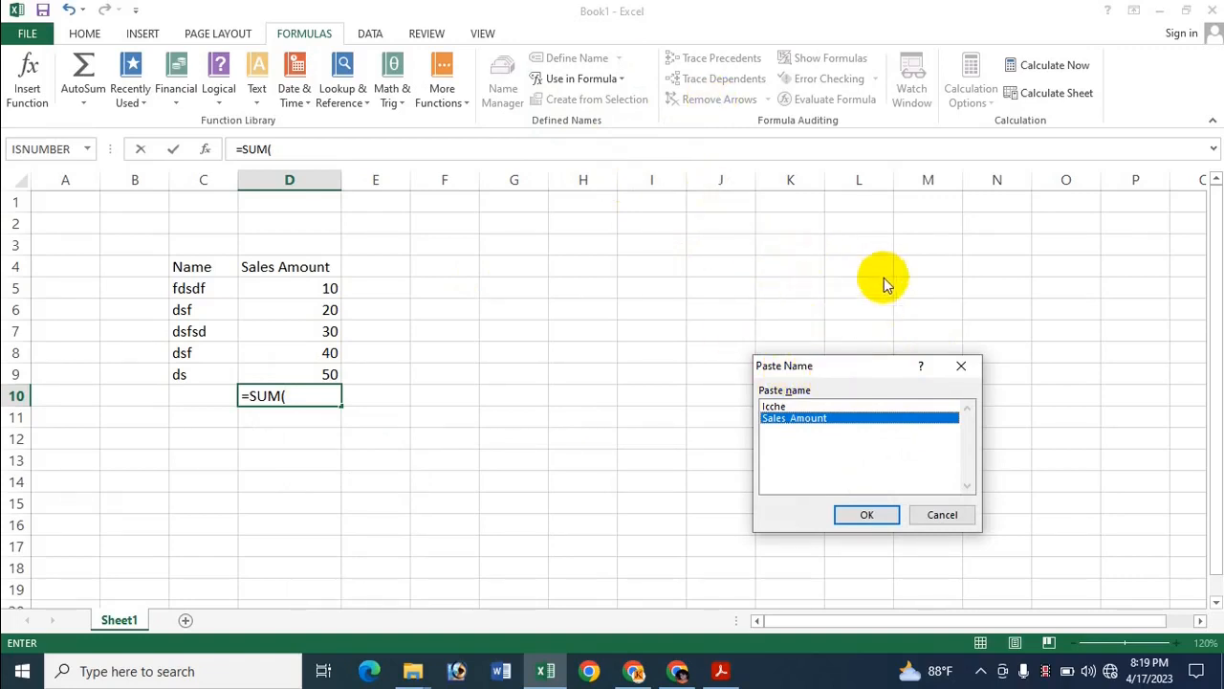
{"action": "left_click", "coordinate": [964, 364]}
{"action": "key", "text": "BackSpace"}
{"action": "key", "text": "BackSpace"}
{"action": "key", "text": "BackSpace"}
{"action": "key", "text": "BackSpace"}
{"action": "key", "text": "BackSpace"}
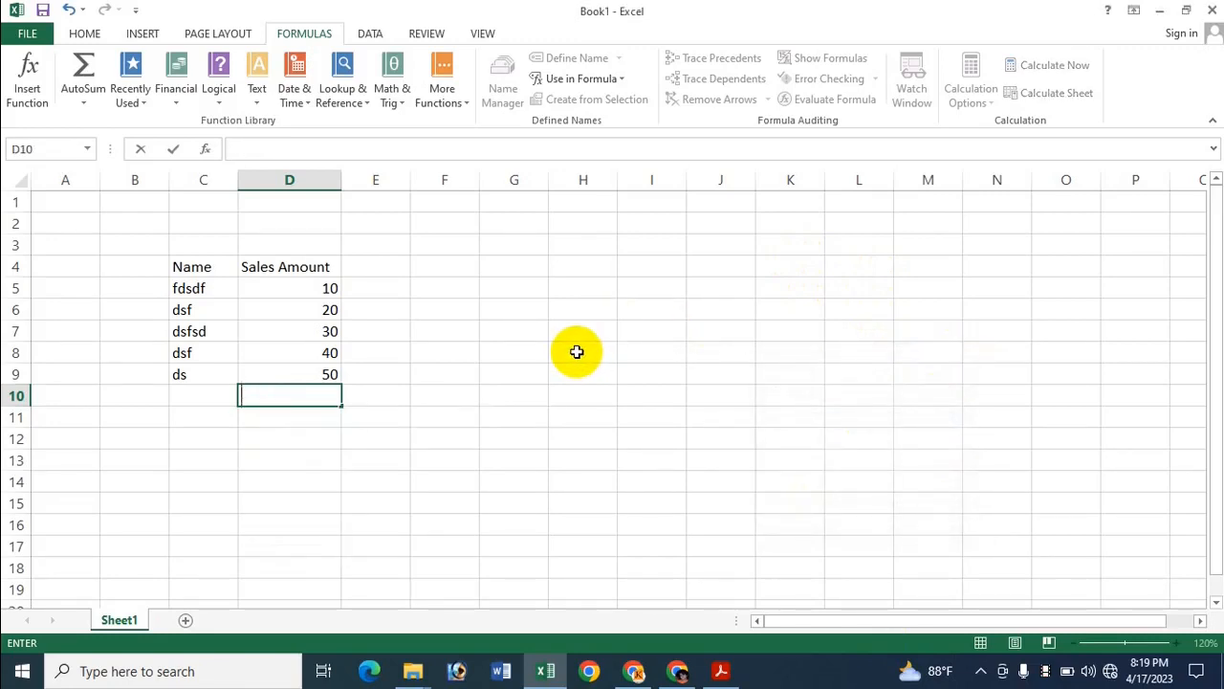
{"action": "left_click", "coordinate": [577, 352]}
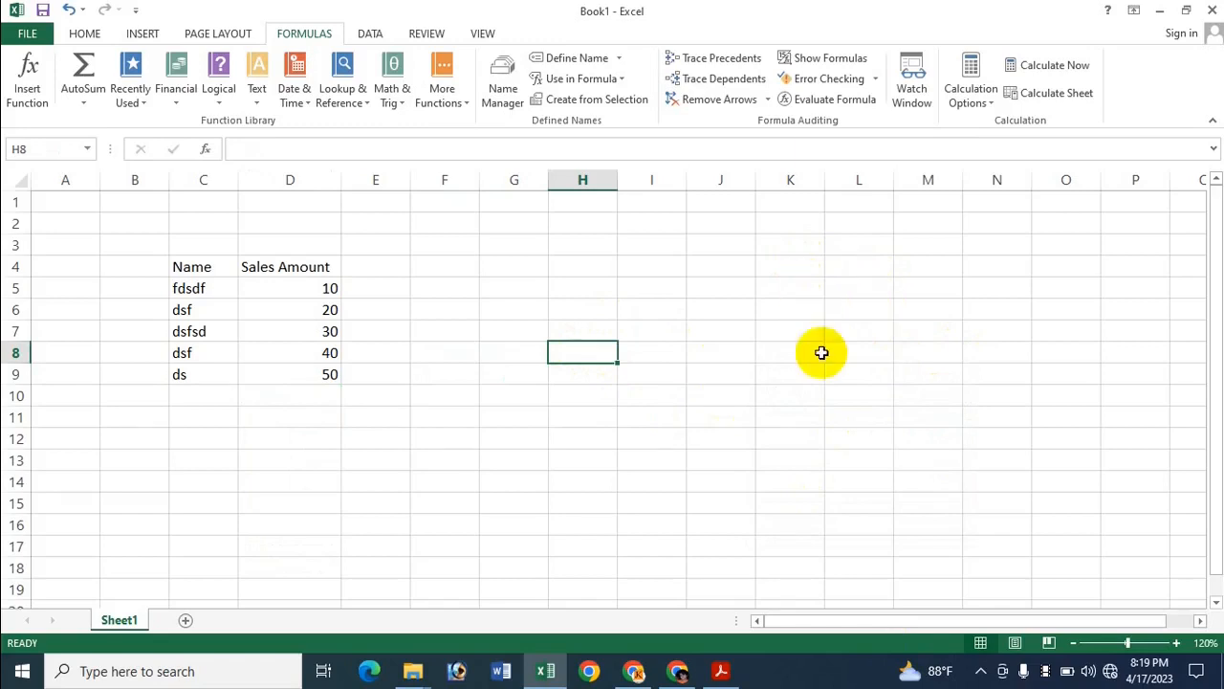
Switch to the open PDF in Acrobat showing the Use Defined Names title page.
{"action": "left_click", "coordinate": [720, 668]}
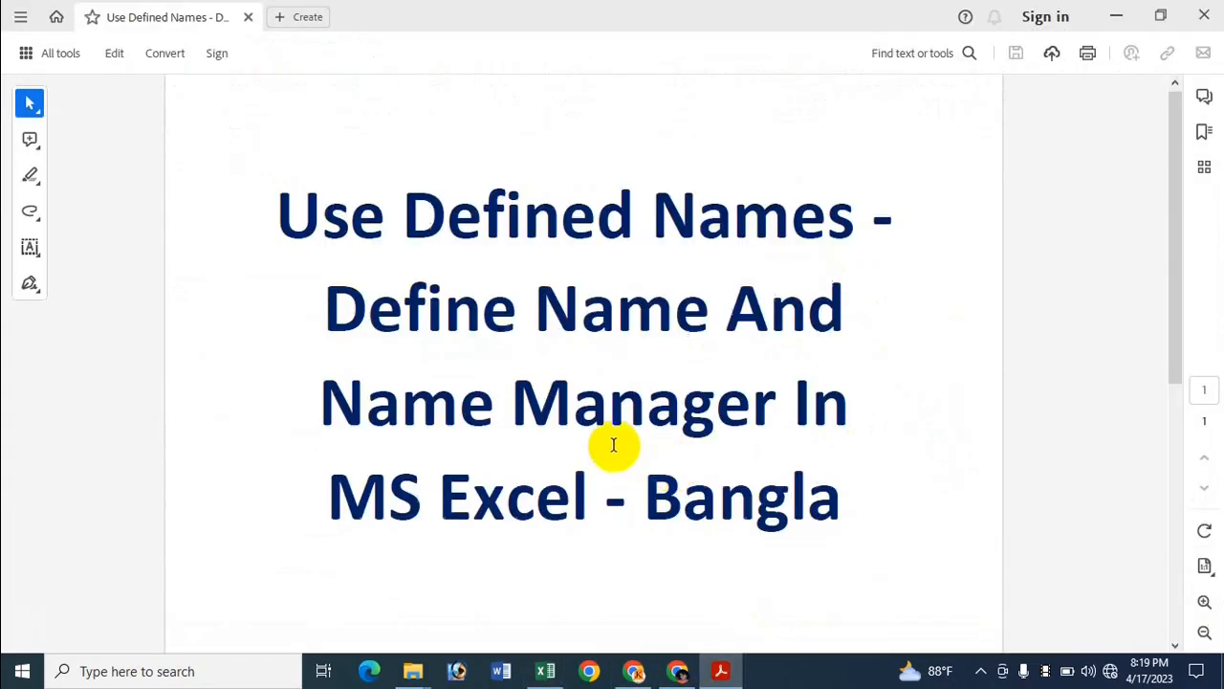